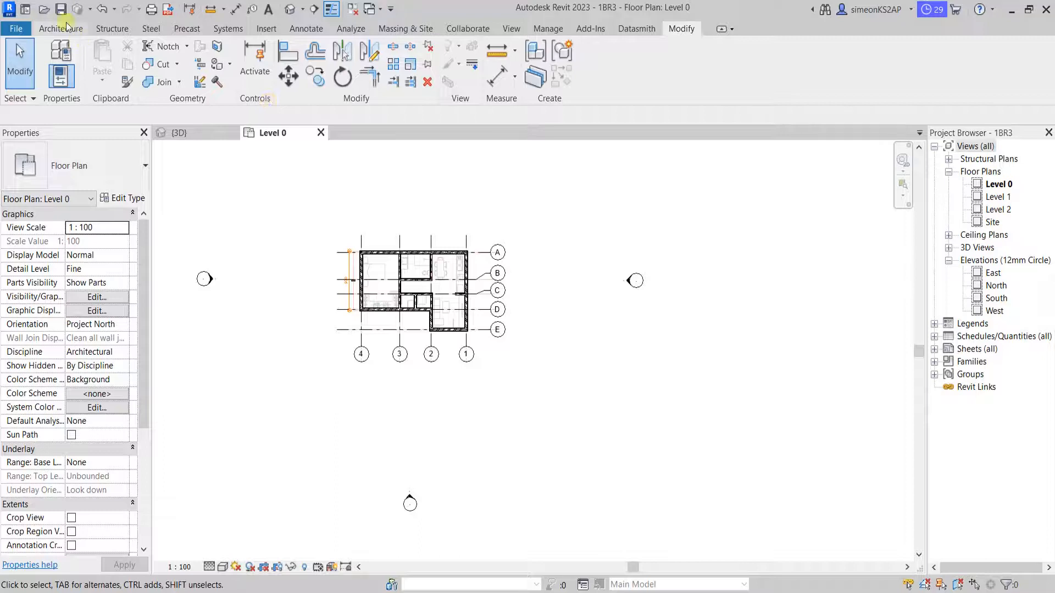
- Save the project in response to the save reminder
{"action": "left_click", "coordinate": [62, 28]}
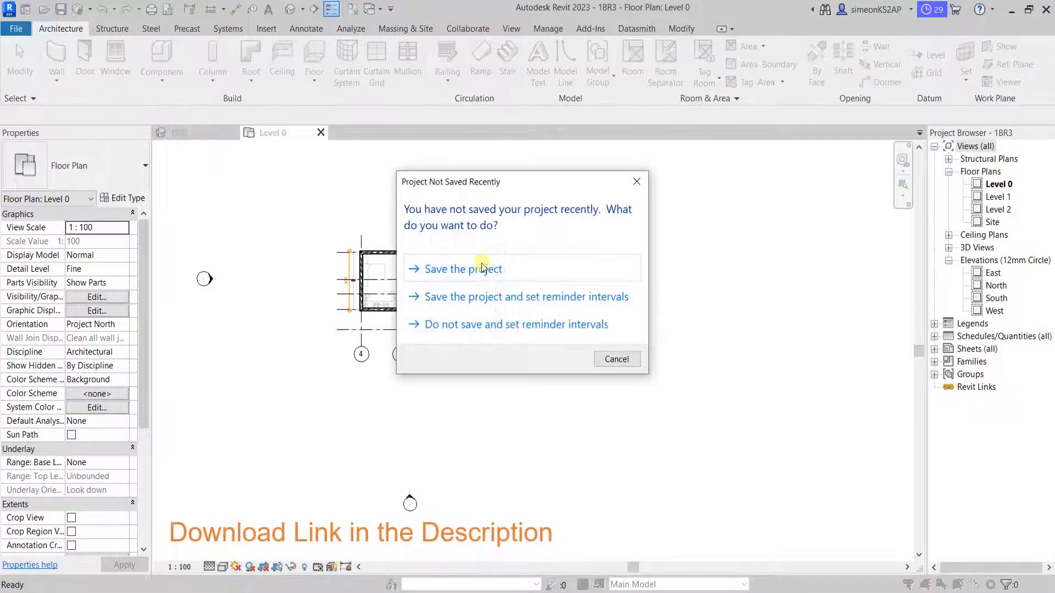
{"action": "left_click", "coordinate": [481, 268]}
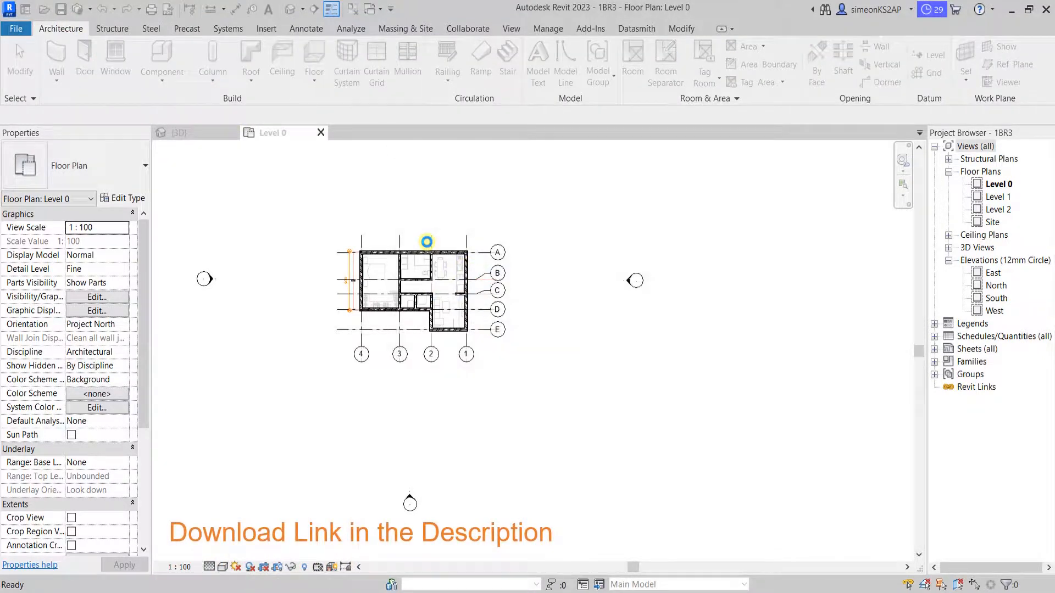
- Start placing a door and load the M_Door-Passage-Uneven-Flush family from the Commercial door folder
{"action": "key", "text": "d"}
{"action": "key", "text": "r"}
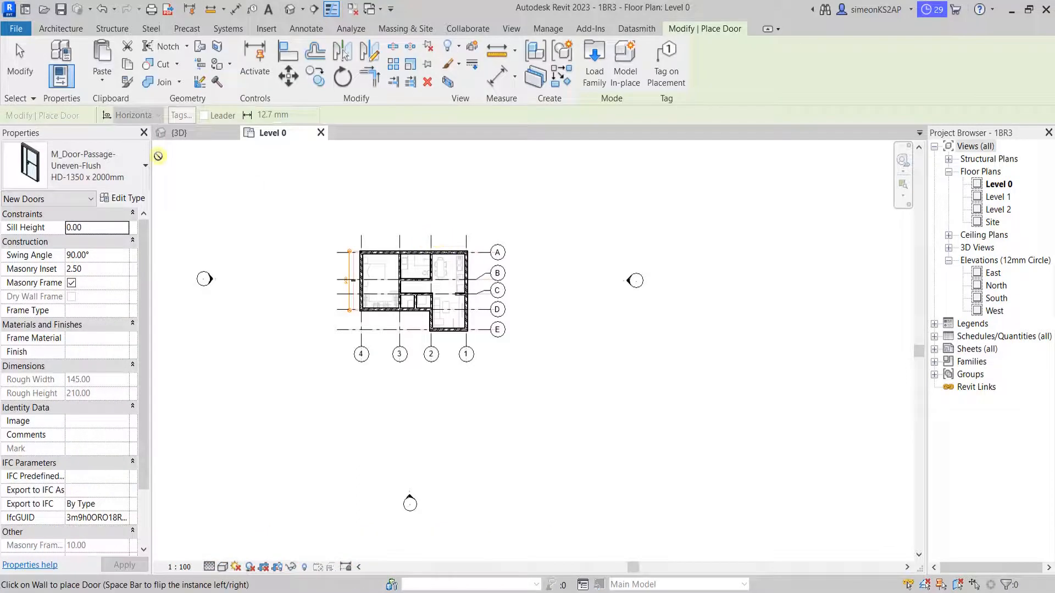
{"action": "left_click", "coordinate": [595, 62]}
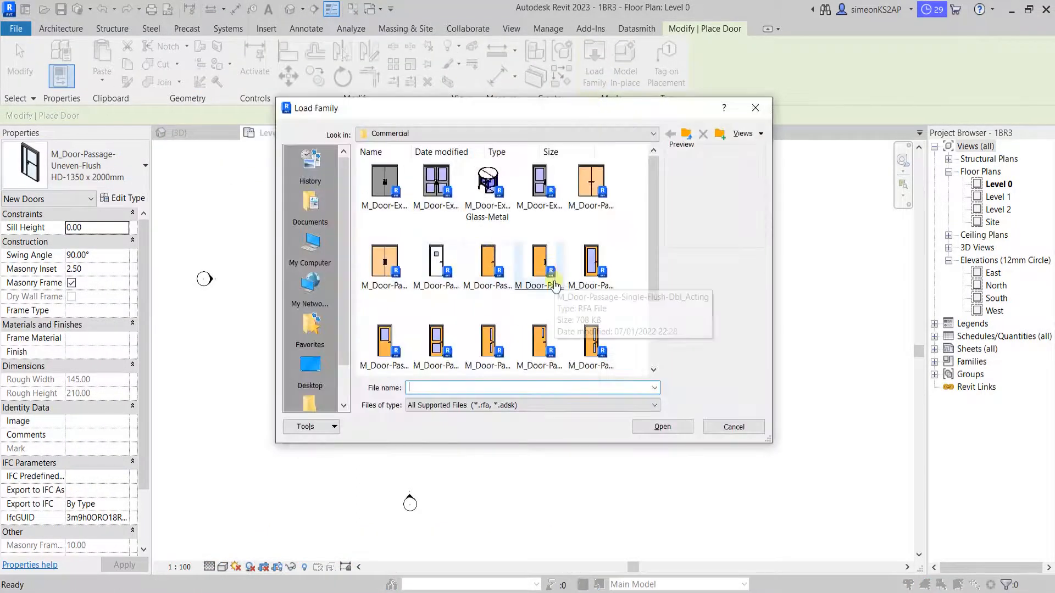
{"action": "scroll", "coordinate": [604, 340], "scroll_direction": "down", "scroll_amount": 3}
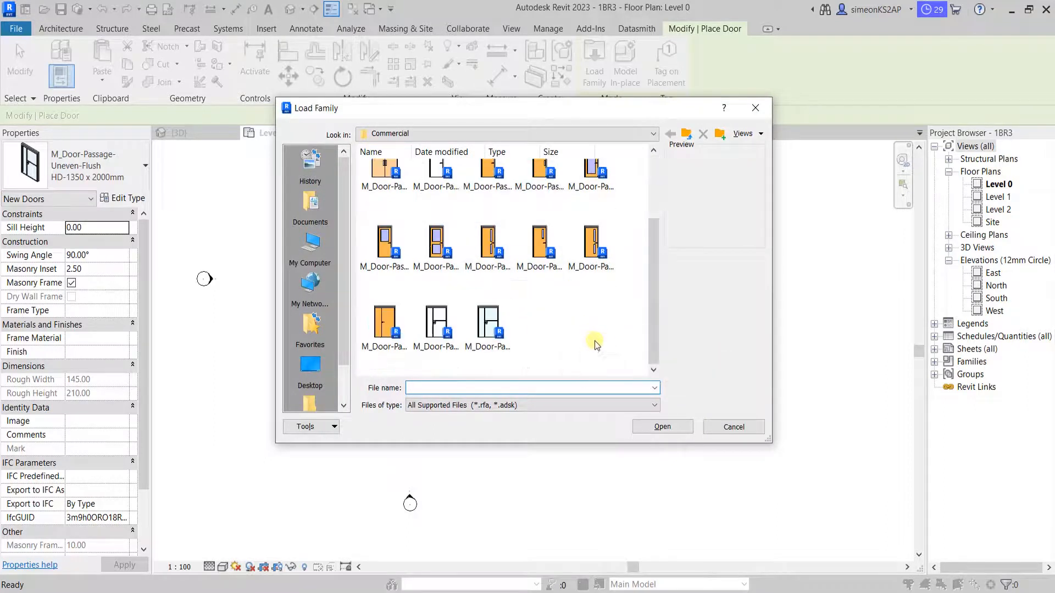
{"action": "double_click", "coordinate": [384, 322]}
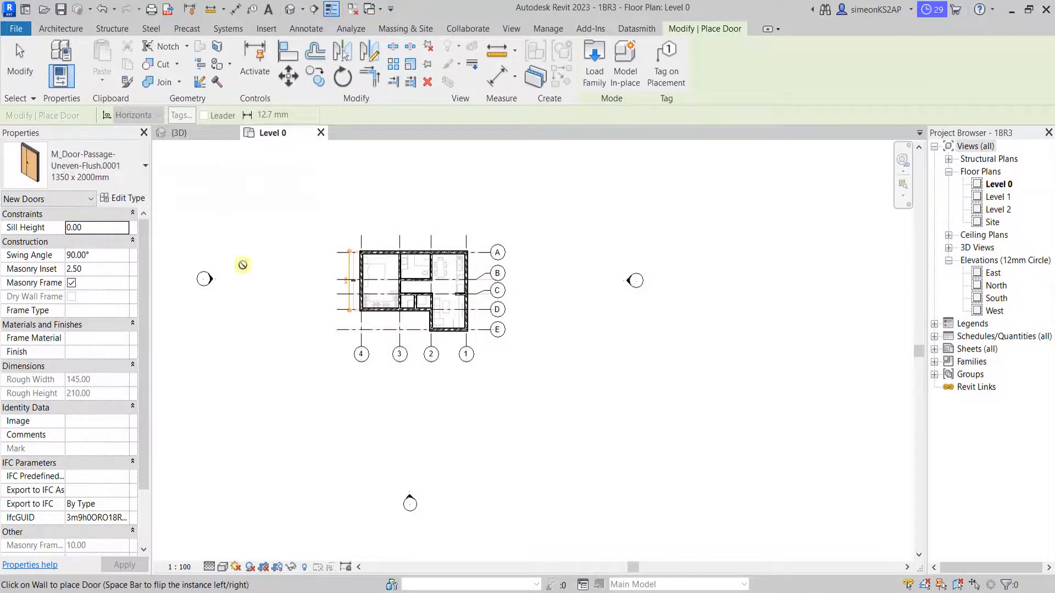
- Duplicate the 1350 x 2000mm door type as HD-CUSTOM DOOR 1350 x 2000
{"action": "left_click", "coordinate": [128, 198]}
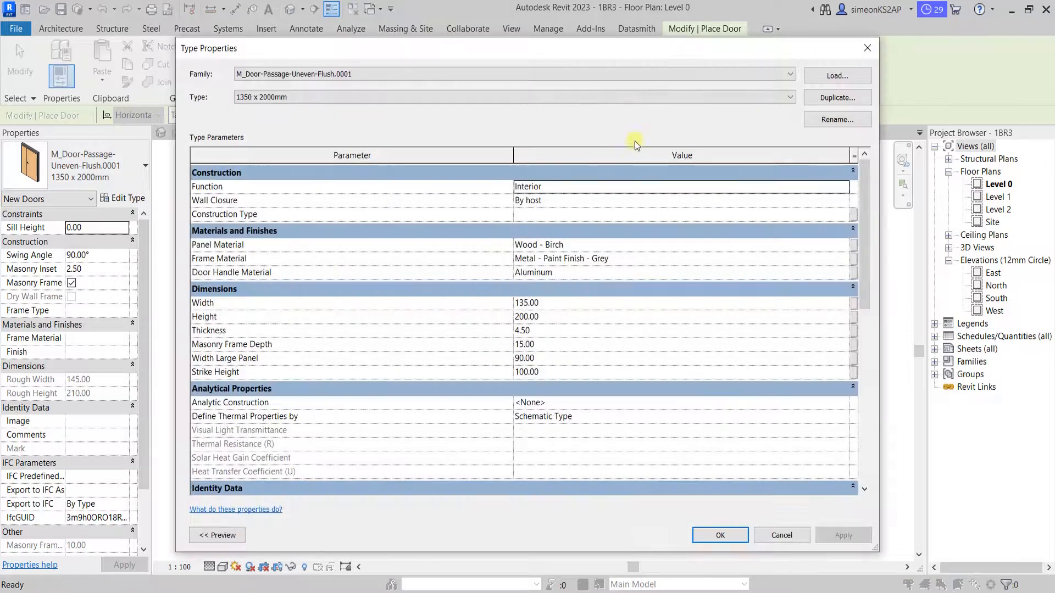
{"action": "left_click", "coordinate": [837, 98]}
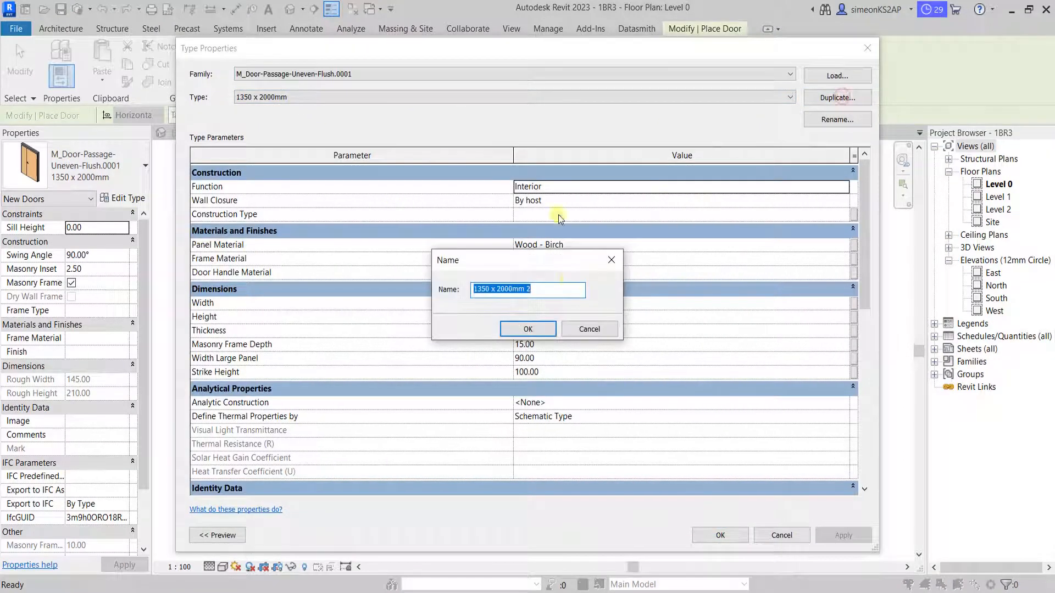
{"action": "left_click", "coordinate": [551, 289]}
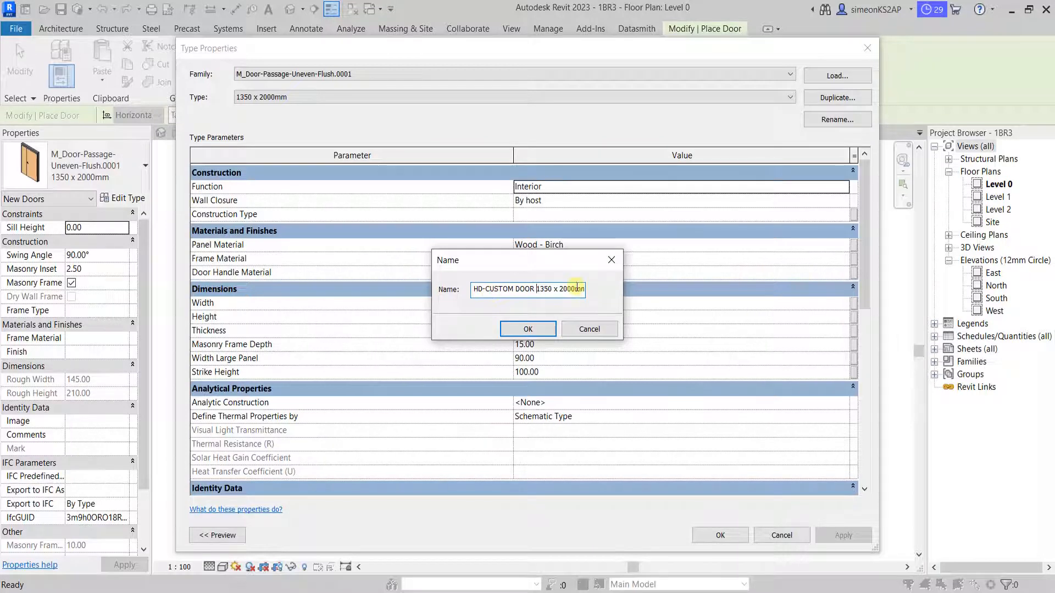
{"action": "left_click_drag", "start_coordinate": [575, 288], "coordinate": [628, 287]}
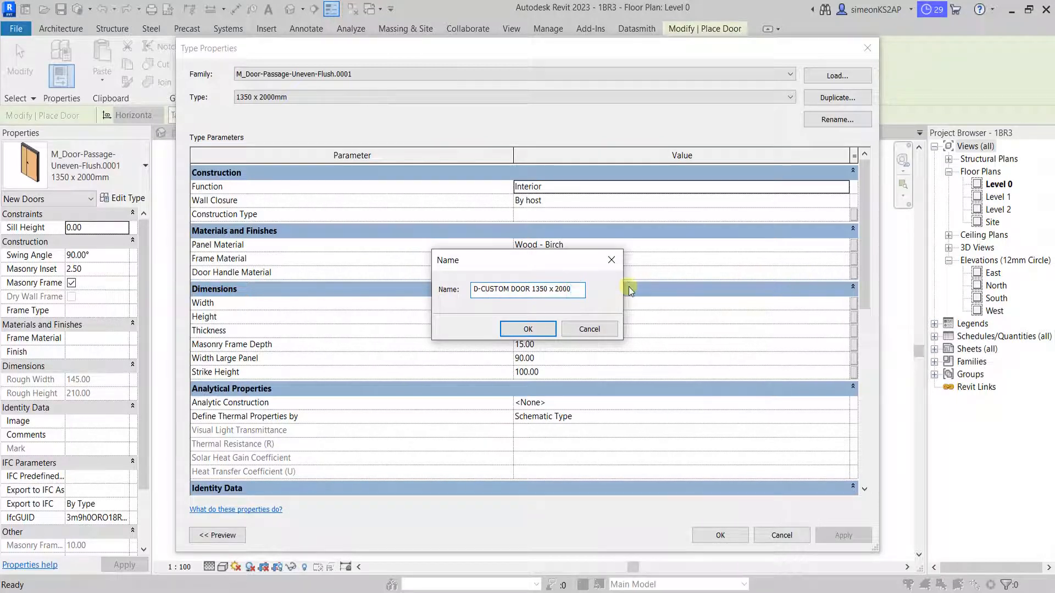
{"action": "left_click", "coordinate": [528, 329]}
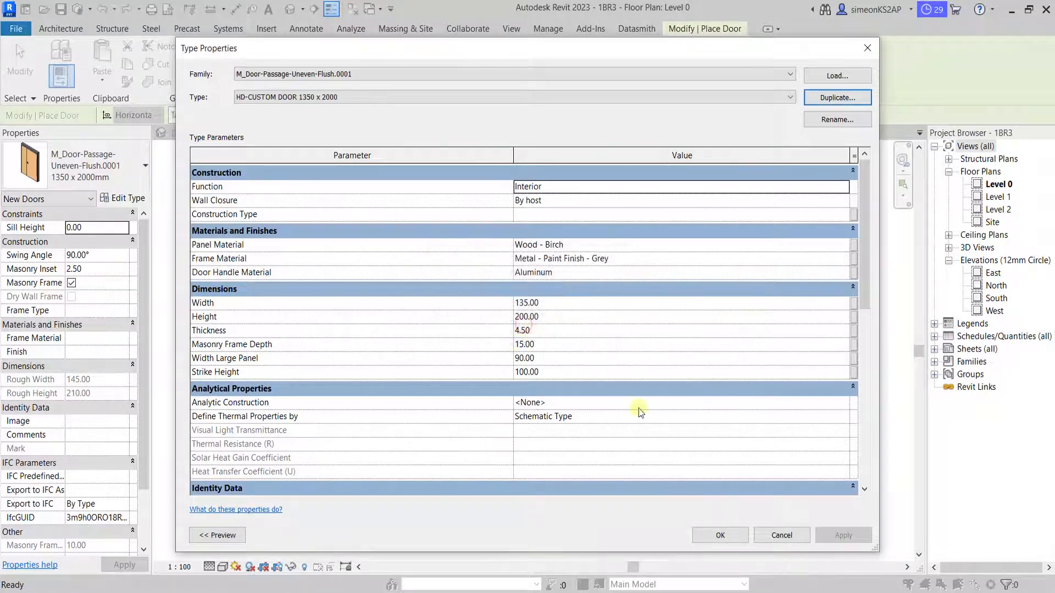
{"action": "left_click", "coordinate": [720, 535]}
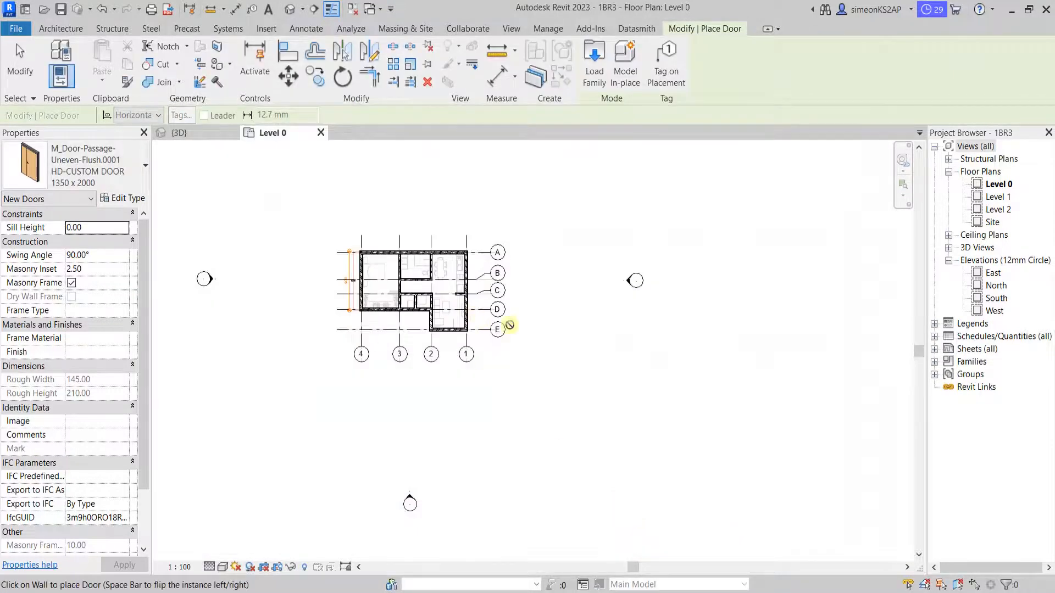
- Place the HD-CUSTOM DOOR 1350 x 2000 in the exterior wall on grid E between grids 2 and 1, swinging inward
{"action": "scroll", "coordinate": [463, 215], "scroll_direction": "up", "scroll_amount": 2}
{"action": "scroll", "coordinate": [477, 244], "scroll_direction": "down", "scroll_amount": 3}
{"action": "middle_click_drag", "start_coordinate": [513, 252], "coordinate": [453, 279]}
{"action": "scroll", "coordinate": [453, 279], "scroll_direction": "up", "scroll_amount": 1}
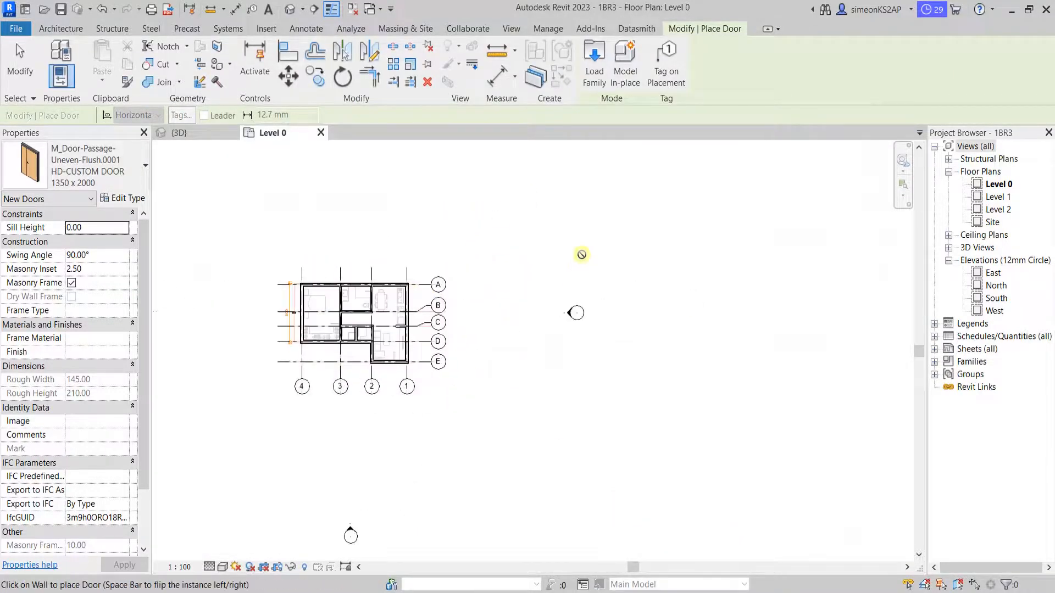
{"action": "scroll", "coordinate": [405, 337], "scroll_direction": "up", "scroll_amount": 6}
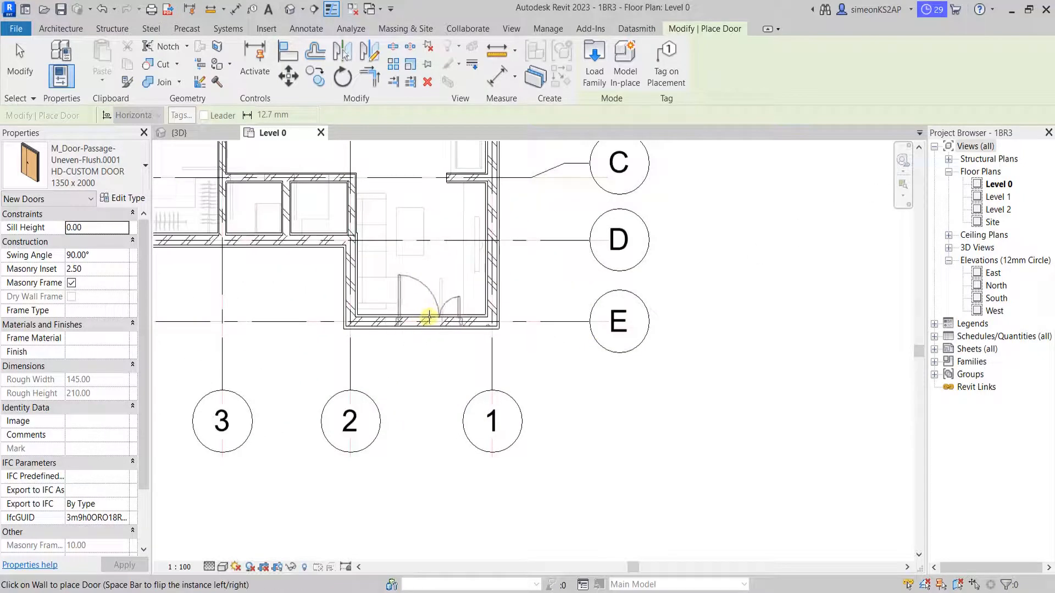
{"action": "left_click", "coordinate": [444, 328]}
{"action": "right_click", "coordinate": [556, 364]}
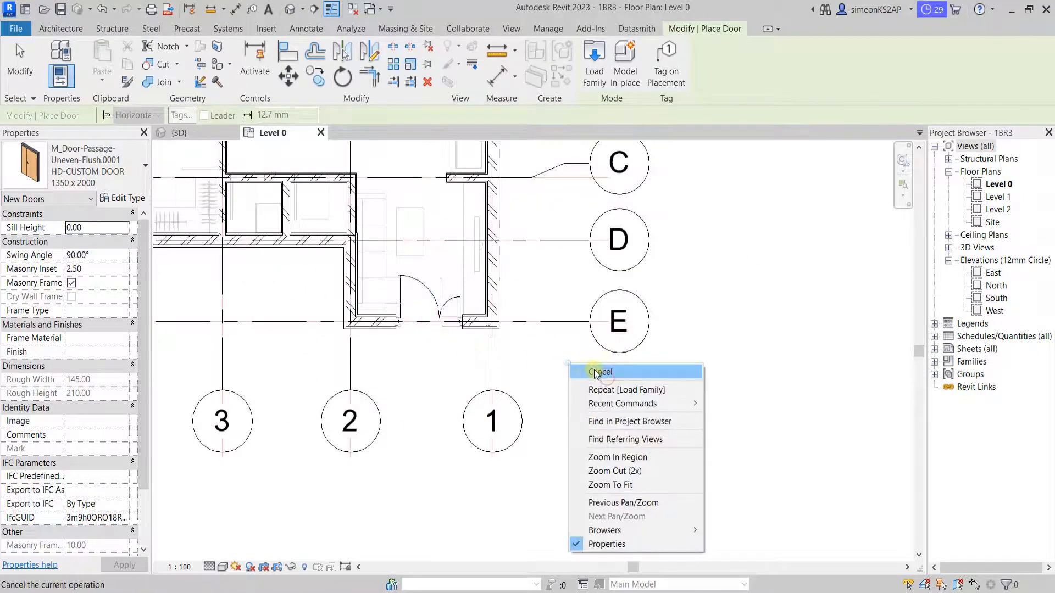
{"action": "left_click", "coordinate": [598, 375]}
- Examine the placed entrance door from outside in the 3D view, ending on a front view of it
{"action": "scroll", "coordinate": [398, 276], "scroll_direction": "down", "scroll_amount": 2}
{"action": "left_click", "coordinate": [186, 134]}
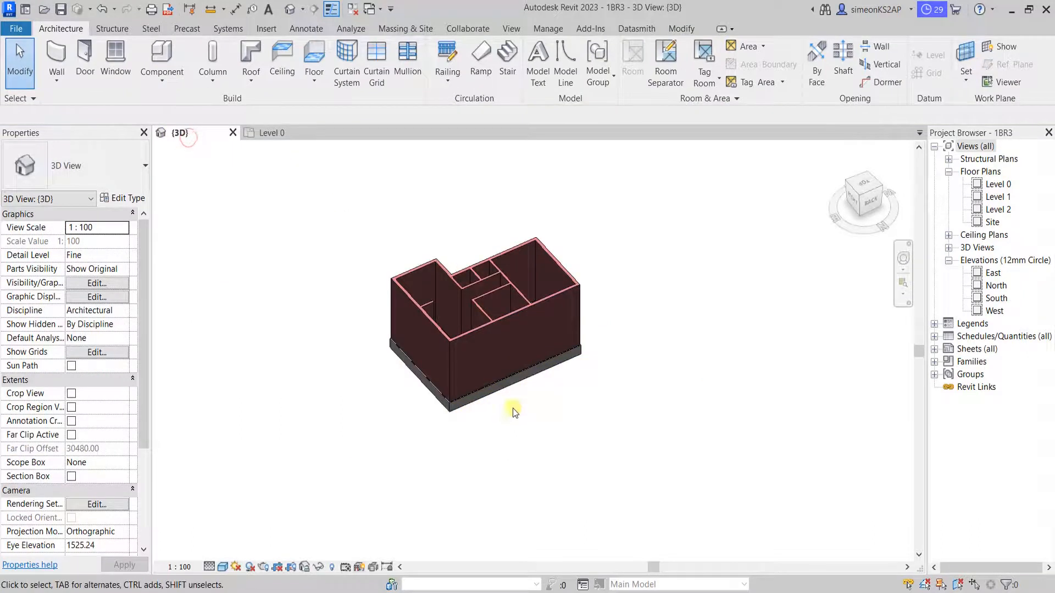
{"action": "scroll", "coordinate": [446, 367], "scroll_direction": "down", "scroll_amount": 2}
{"action": "middle_click_drag", "start_coordinate": [417, 354], "coordinate": [678, 330], "text": "shift"}
{"action": "middle_click_drag", "start_coordinate": [367, 364], "coordinate": [451, 369]}
{"action": "scroll", "coordinate": [464, 338], "scroll_direction": "up", "scroll_amount": 5}
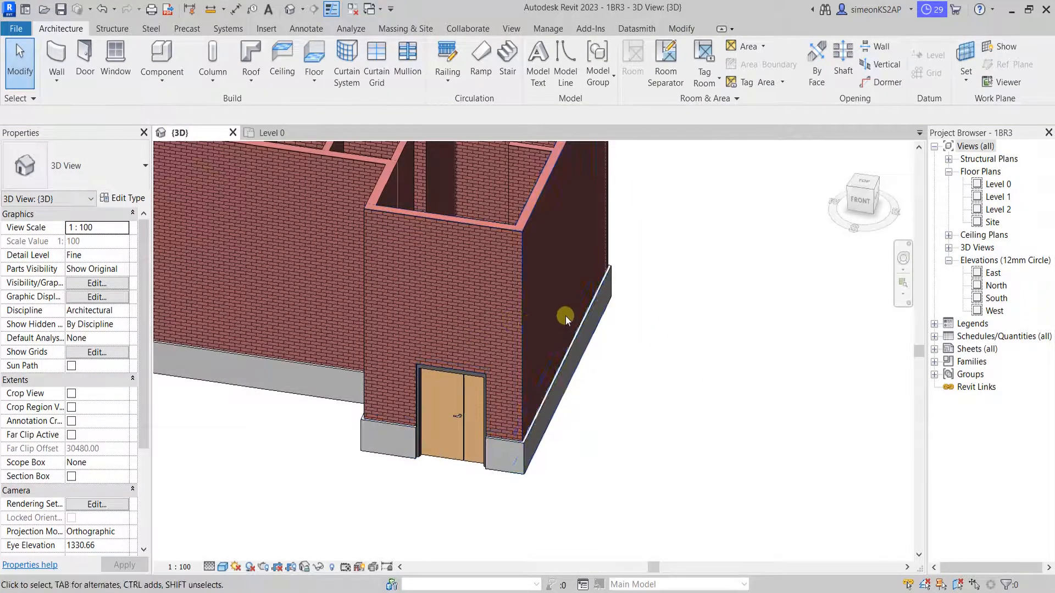
{"action": "middle_click_drag", "start_coordinate": [565, 316], "coordinate": [539, 401]}
{"action": "scroll", "coordinate": [536, 400], "scroll_direction": "up", "scroll_amount": 2}
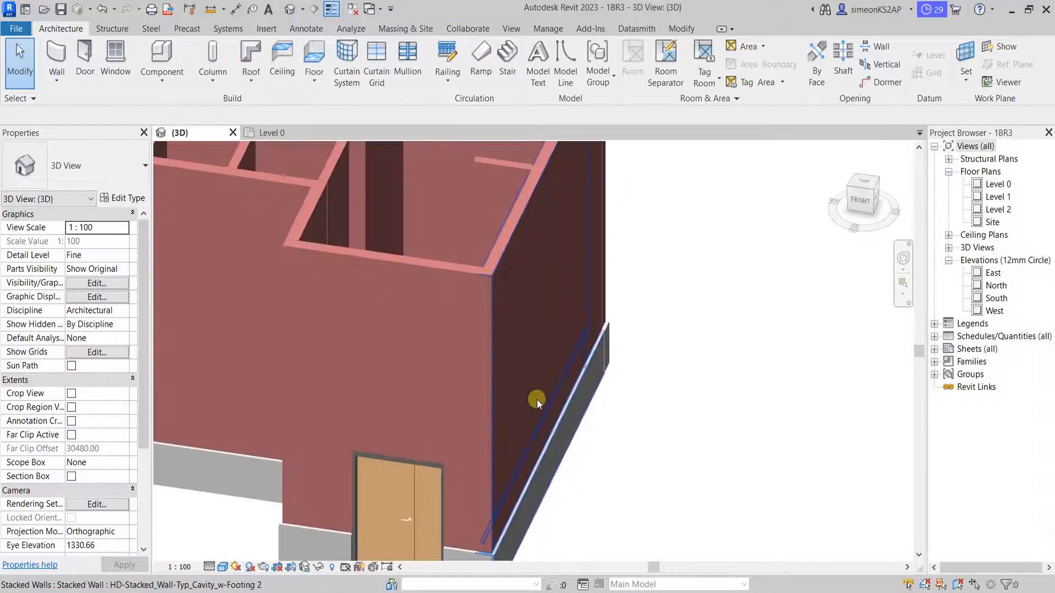
{"action": "scroll", "coordinate": [453, 435], "scroll_direction": "down", "scroll_amount": 1}
{"action": "middle_click_drag", "start_coordinate": [453, 437], "coordinate": [603, 360]}
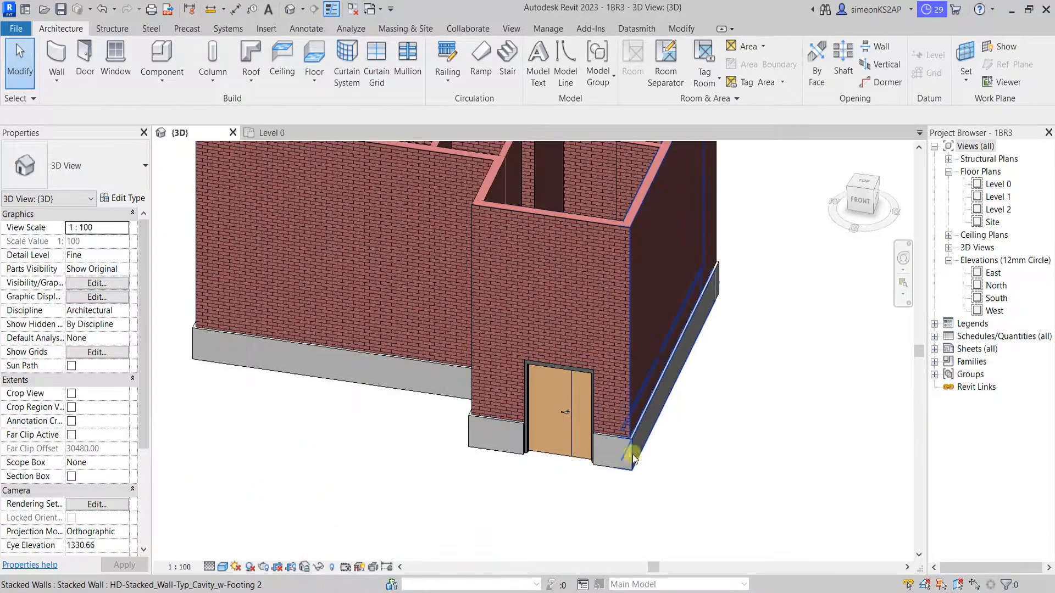
{"action": "middle_click_drag", "start_coordinate": [456, 433], "coordinate": [592, 432], "text": "shift"}
{"action": "mouse_move", "coordinate": [627, 480]}
{"action": "middle_mouse_down", "text": "shift"}
{"action": "mouse_move", "coordinate": [554, 456]}
{"action": "mouse_move", "coordinate": [694, 496]}
{"action": "middle_mouse_up", "text": "shift"}
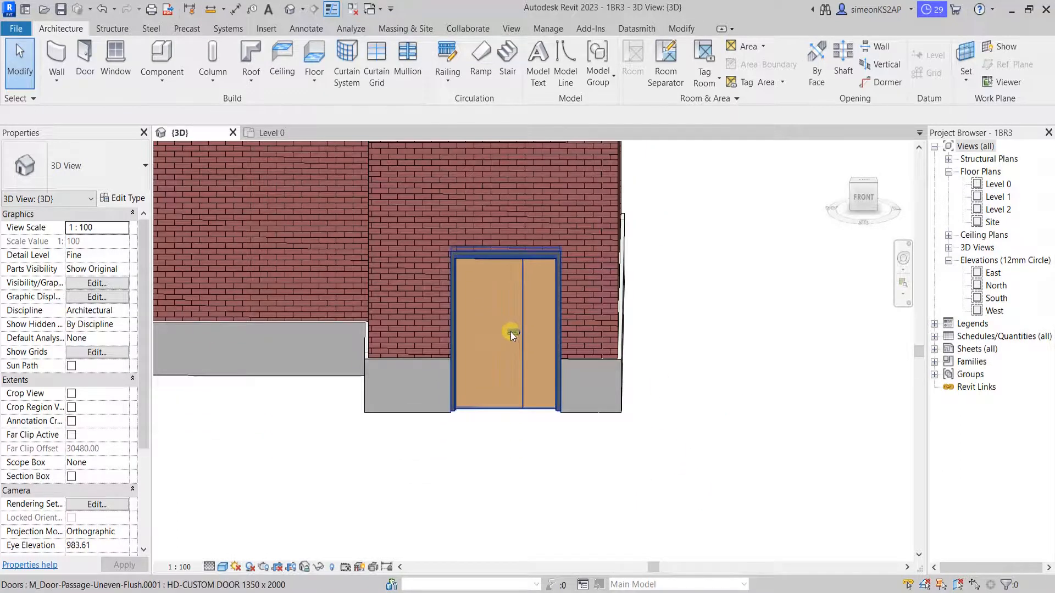
- Open the entrance door's family for editing and enter the extrusion sketch of its wide panel
{"action": "left_click", "coordinate": [487, 255]}
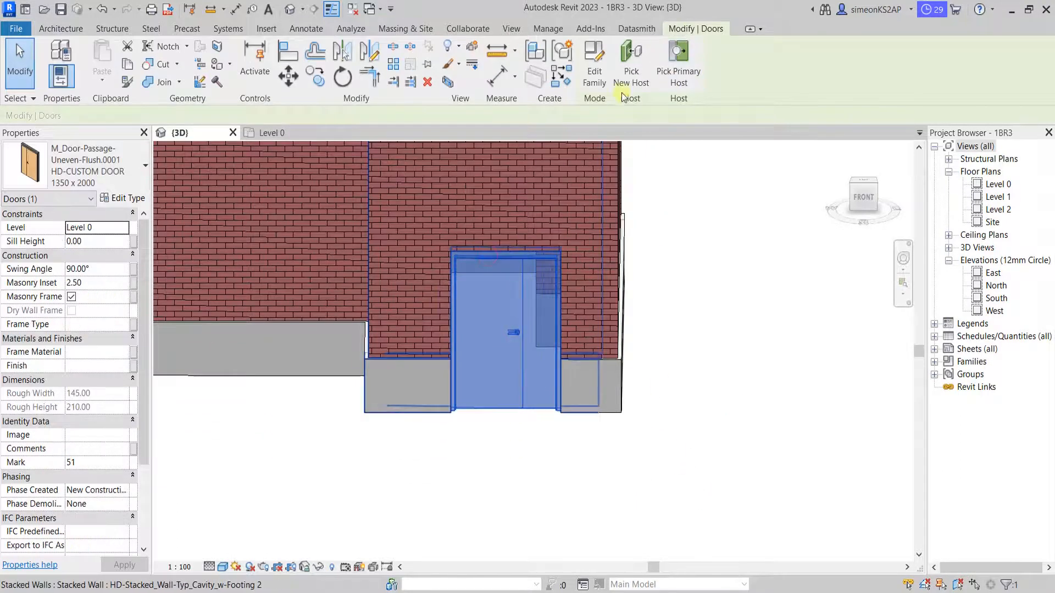
{"action": "left_click", "coordinate": [596, 65]}
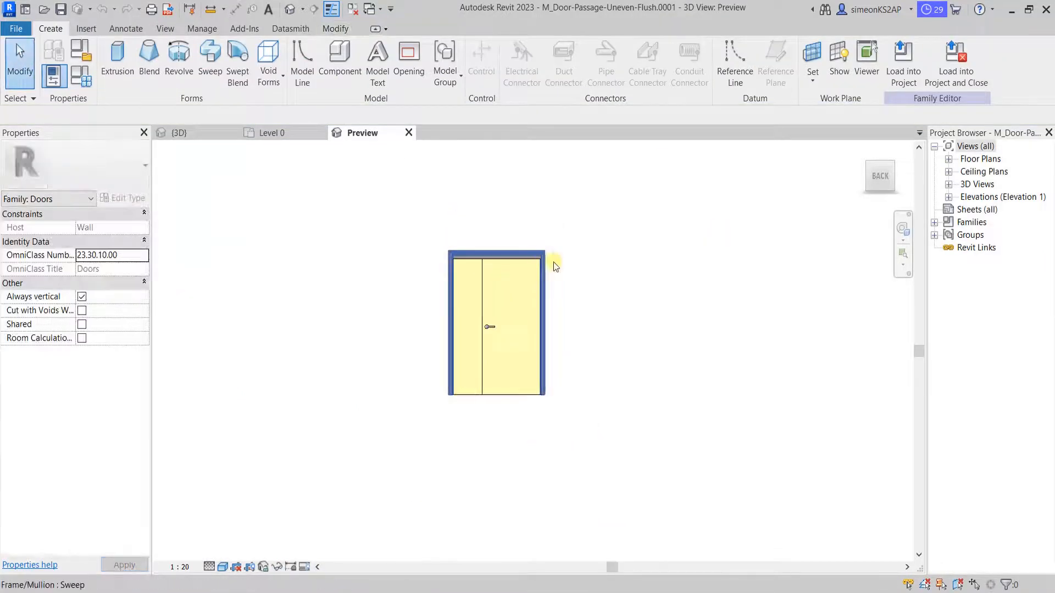
{"action": "left_click", "coordinate": [502, 392]}
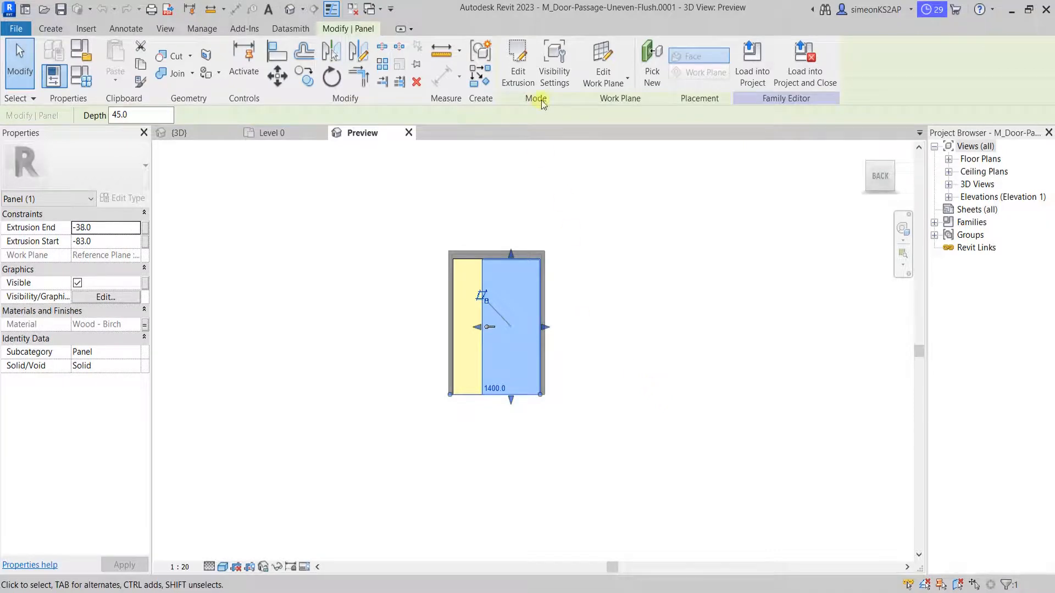
{"action": "left_click", "coordinate": [518, 62]}
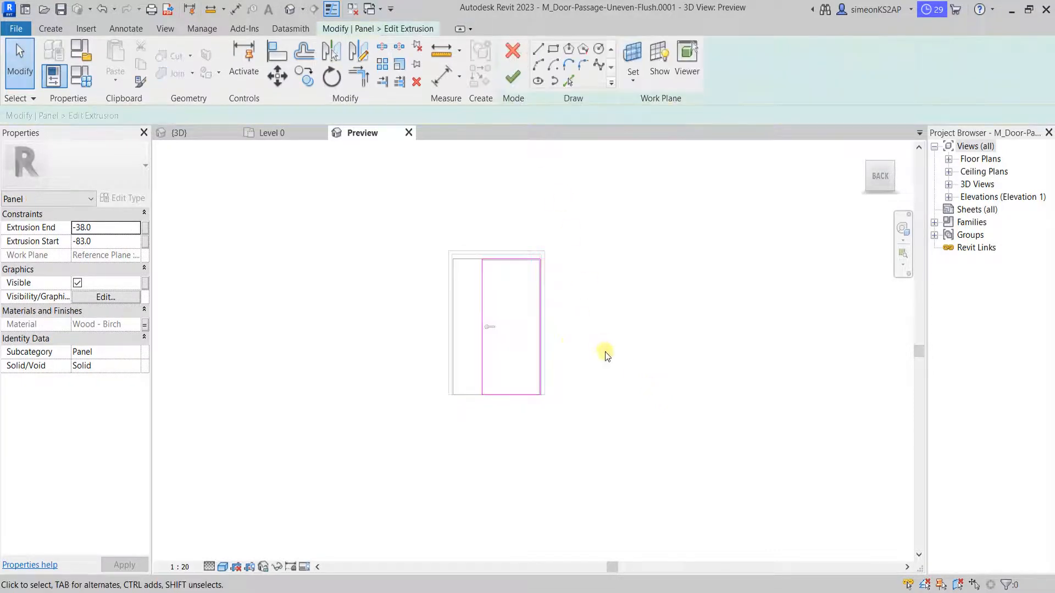
- Draw a horizontal sketch line across the full width of the wide panel, connecting the midpoints of its vertical edges
{"action": "scroll", "coordinate": [484, 288], "scroll_direction": "up", "scroll_amount": 5}
{"action": "mouse_move", "coordinate": [591, 346]}
{"action": "middle_mouse_down"}
{"action": "mouse_move", "coordinate": [524, 346]}
{"action": "mouse_move", "coordinate": [556, 295]}
{"action": "mouse_move", "coordinate": [546, 266]}
{"action": "mouse_move", "coordinate": [530, 302]}
{"action": "middle_mouse_up"}
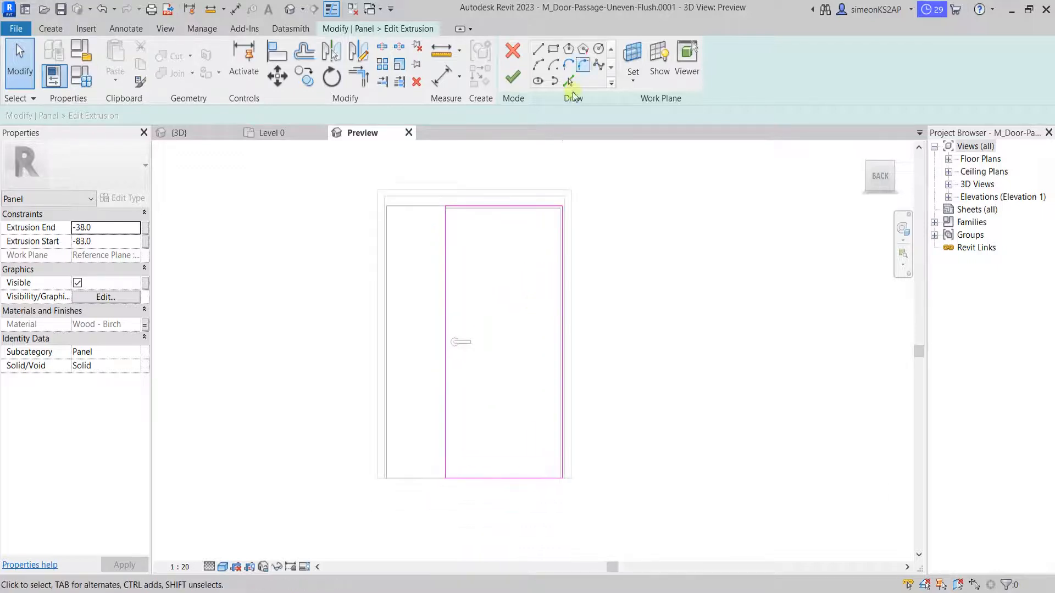
{"action": "left_click", "coordinate": [538, 49]}
{"action": "scroll", "coordinate": [448, 324], "scroll_direction": "up", "scroll_amount": 2}
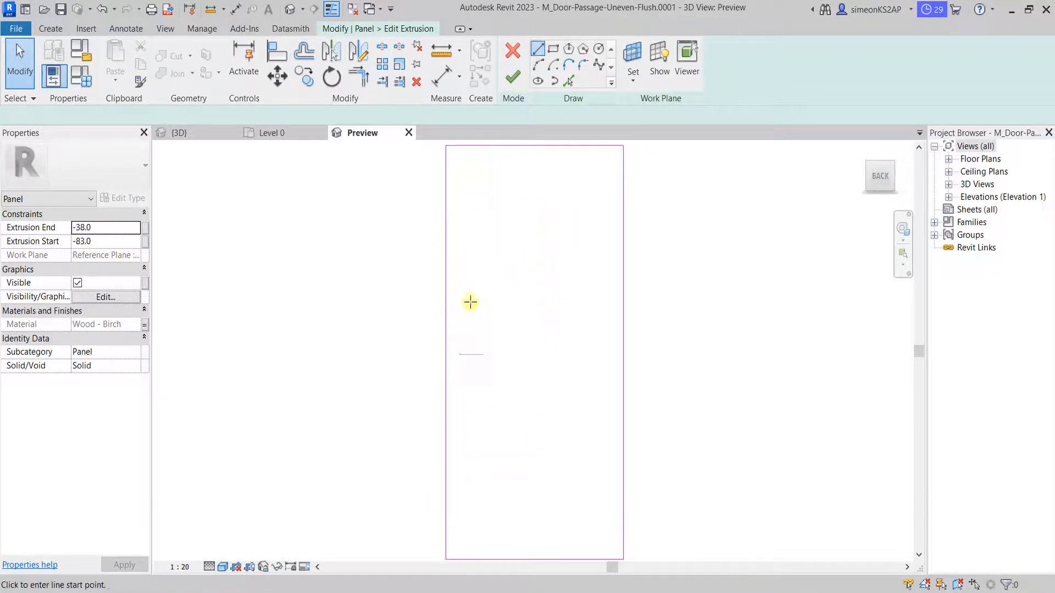
{"action": "left_click", "coordinate": [446, 353]}
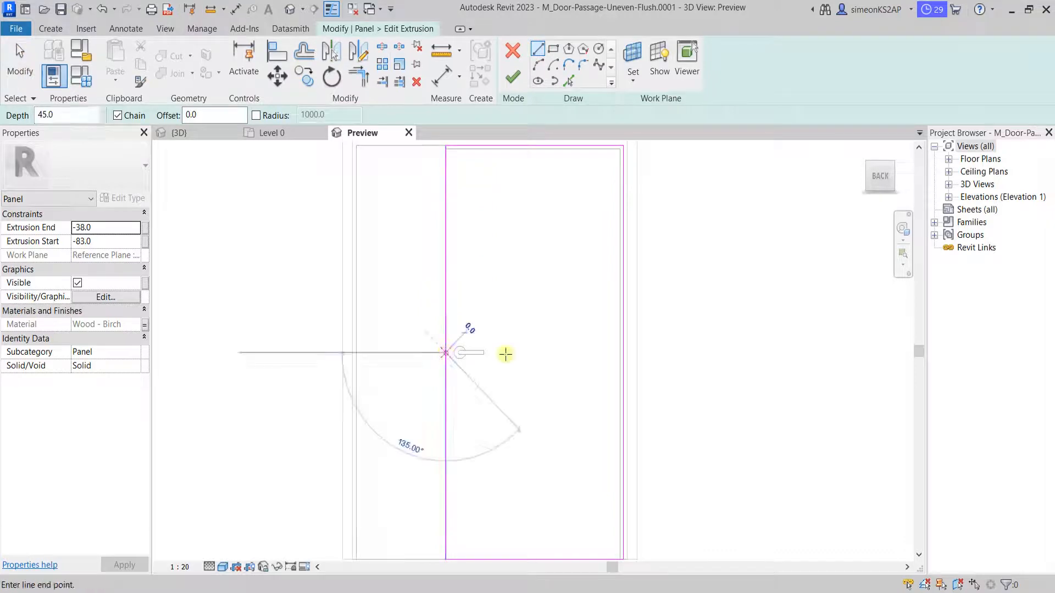
{"action": "scroll", "coordinate": [628, 352], "scroll_direction": "up", "scroll_amount": 2}
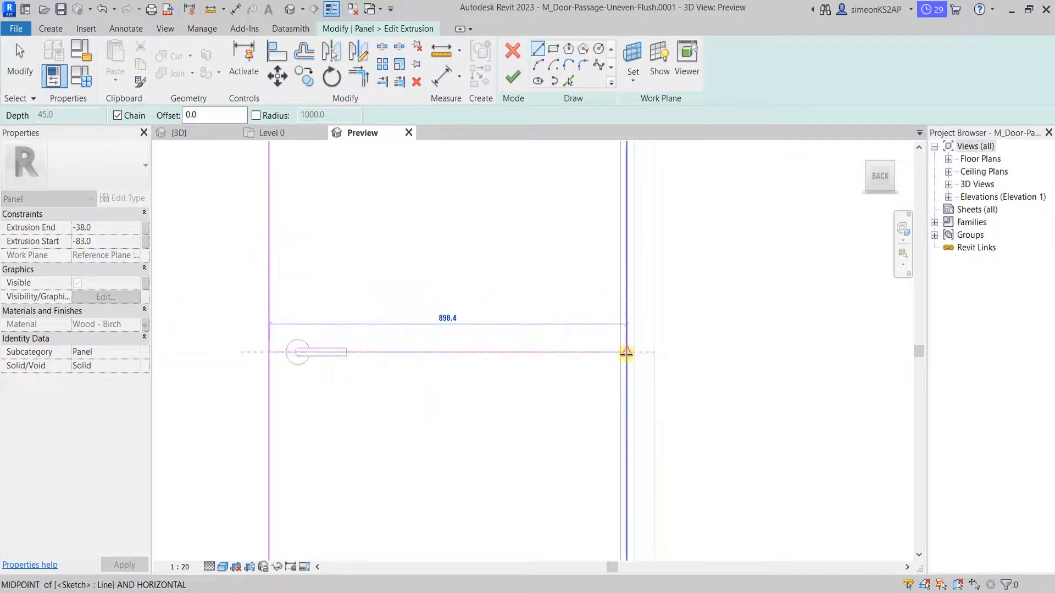
{"action": "left_click", "coordinate": [626, 352]}
{"action": "scroll", "coordinate": [544, 329], "scroll_direction": "down", "scroll_amount": 2}
{"action": "right_click", "coordinate": [416, 244]}
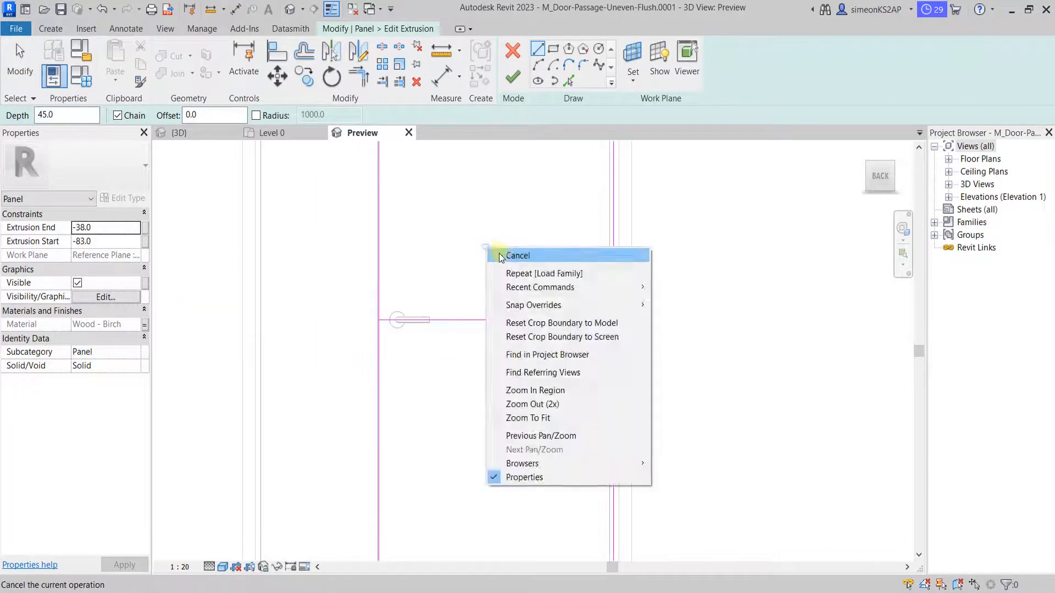
{"action": "left_click", "coordinate": [492, 249]}
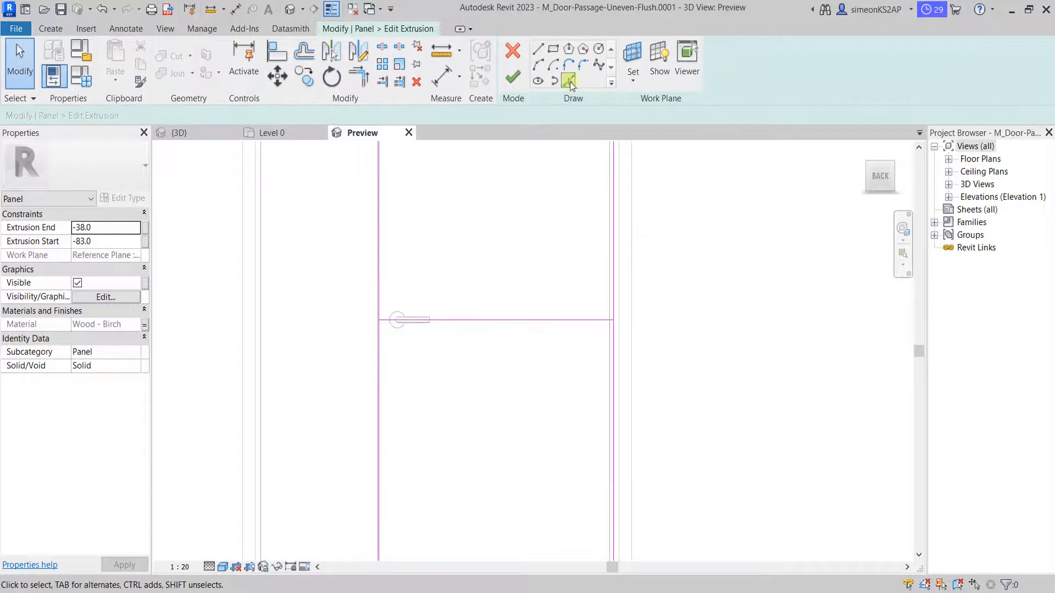
- Create two parallel sketch lines from the panel's horizontal midline, one above and one below, at an offset of 100
{"action": "left_click", "coordinate": [569, 81]}
{"action": "left_click", "coordinate": [171, 116]}
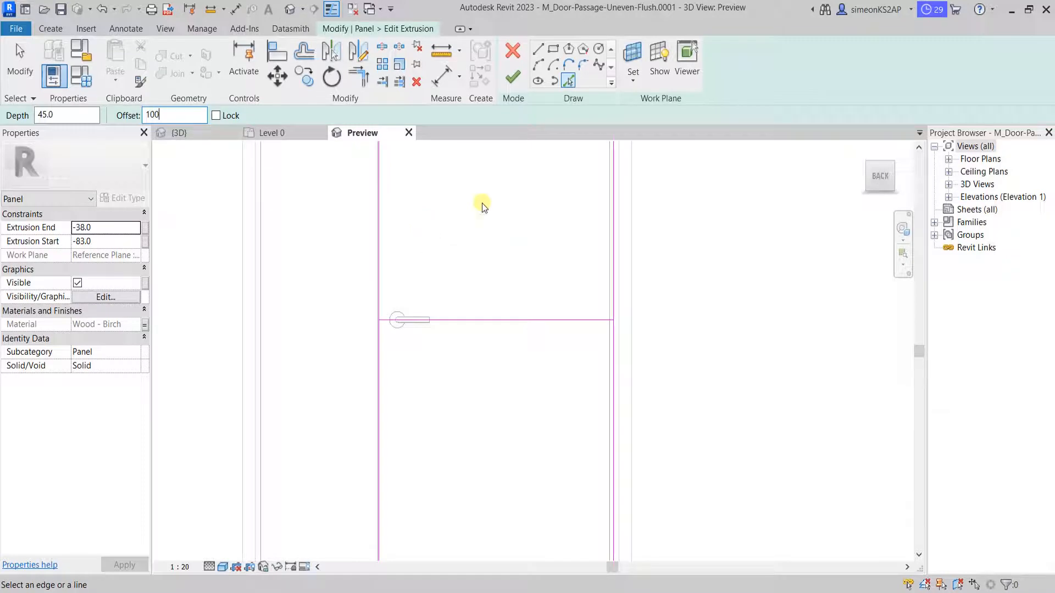
{"action": "key", "text": "Return"}
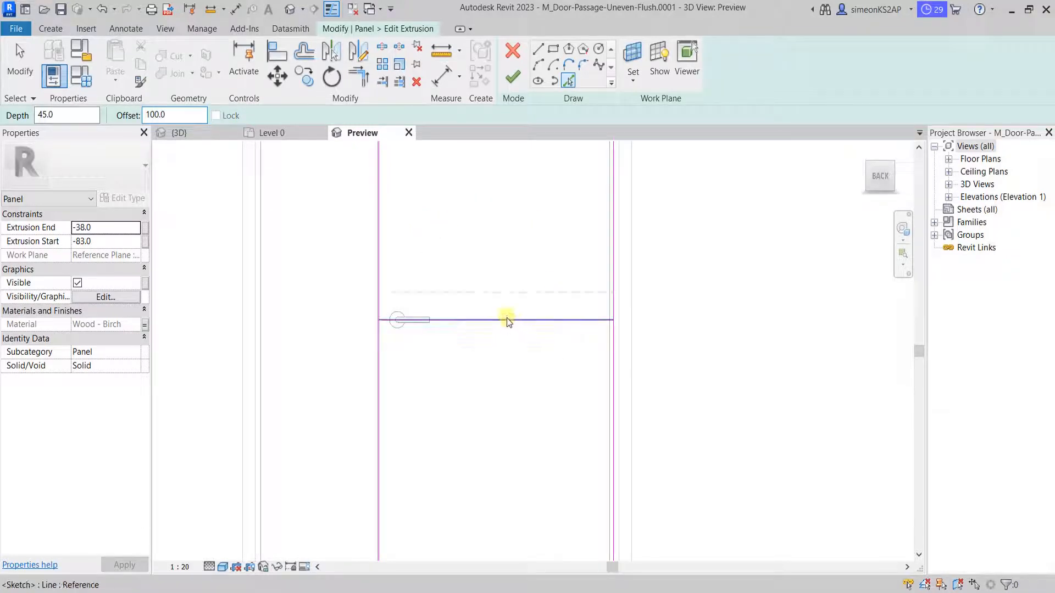
{"action": "left_click", "coordinate": [508, 320]}
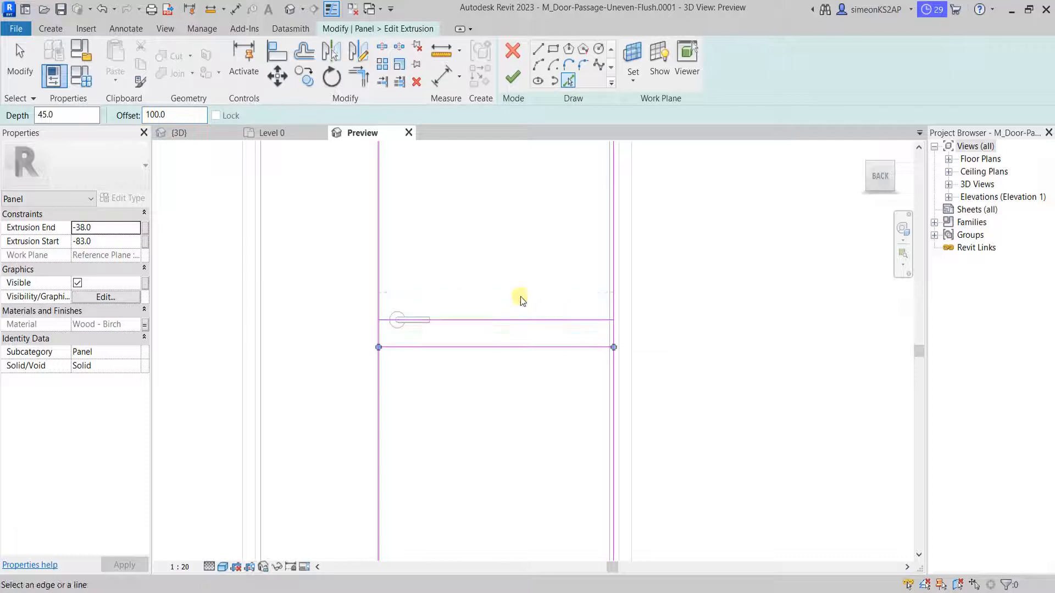
{"action": "left_click", "coordinate": [507, 320]}
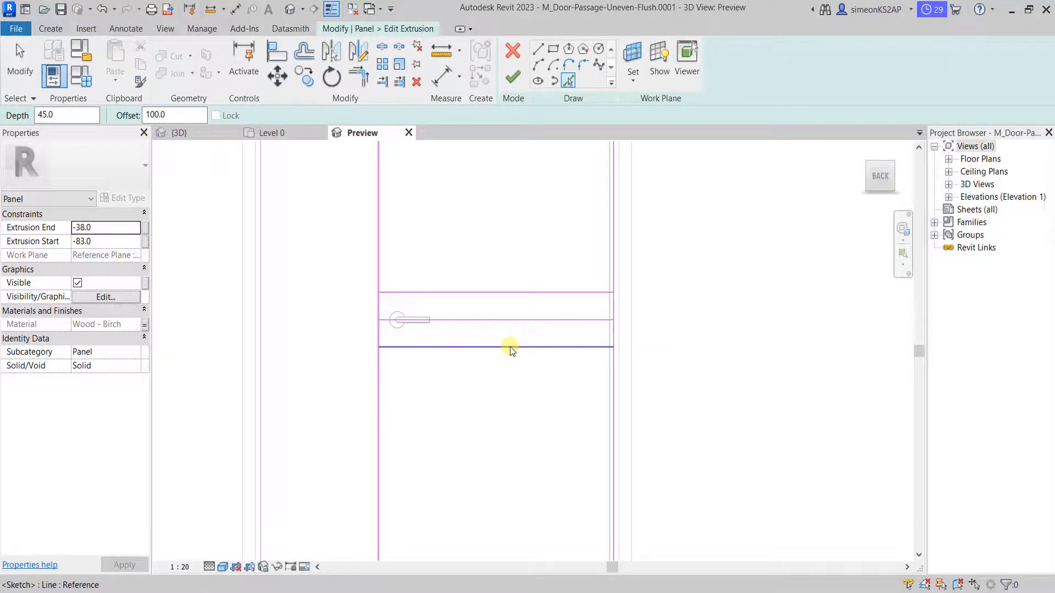
{"action": "right_click", "coordinate": [544, 201]}
{"action": "left_click", "coordinate": [566, 209]}
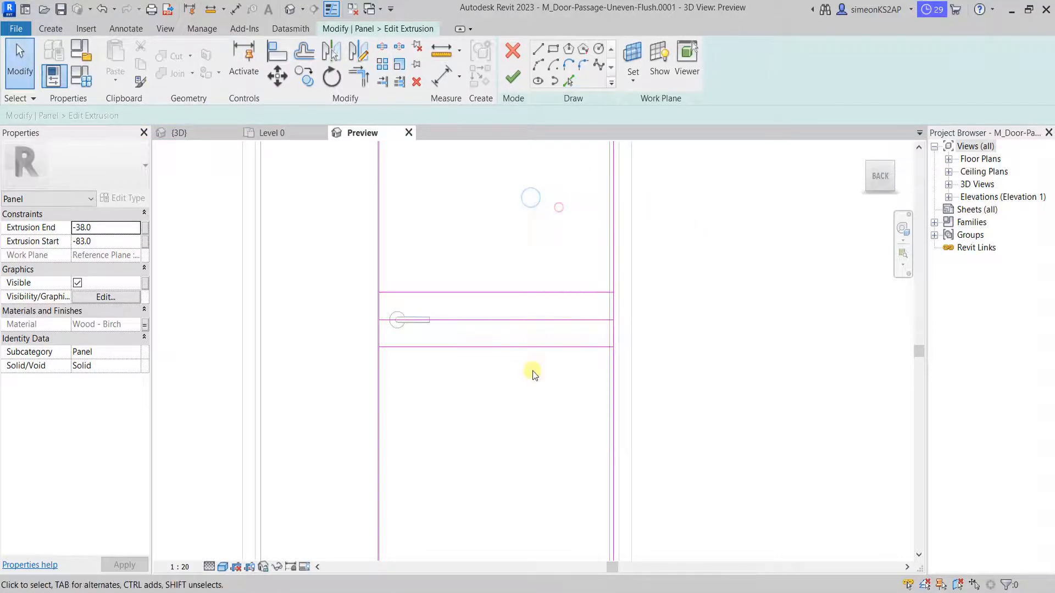
- Delete the wide panel's horizontal midline and the offset line below it, keeping only the upper horizontal sketch line
{"action": "left_click", "coordinate": [531, 348]}
{"action": "key", "text": "Delete"}
{"action": "left_click", "coordinate": [530, 321]}
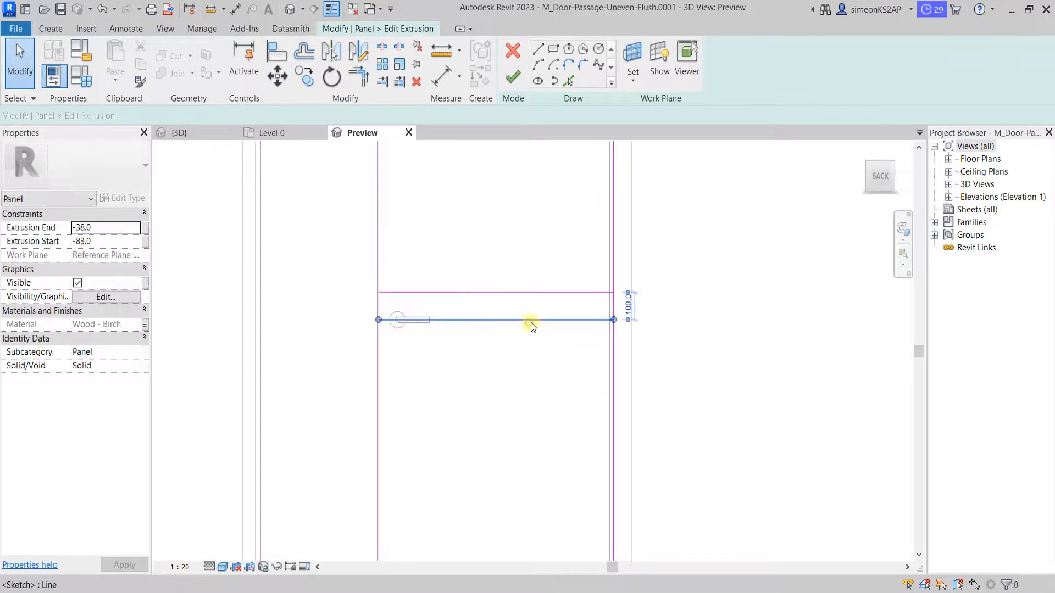
{"action": "key", "text": "Delete"}
{"action": "scroll", "coordinate": [495, 332], "scroll_direction": "down", "scroll_amount": 2}
{"action": "mouse_move", "coordinate": [503, 288]}
{"action": "middle_mouse_down"}
{"action": "mouse_move", "coordinate": [499, 356]}
{"action": "mouse_move", "coordinate": [551, 301]}
{"action": "middle_mouse_up"}
{"action": "scroll", "coordinate": [487, 339], "scroll_direction": "up", "scroll_amount": 1}
{"action": "middle_click_drag", "start_coordinate": [556, 225], "coordinate": [525, 236]}
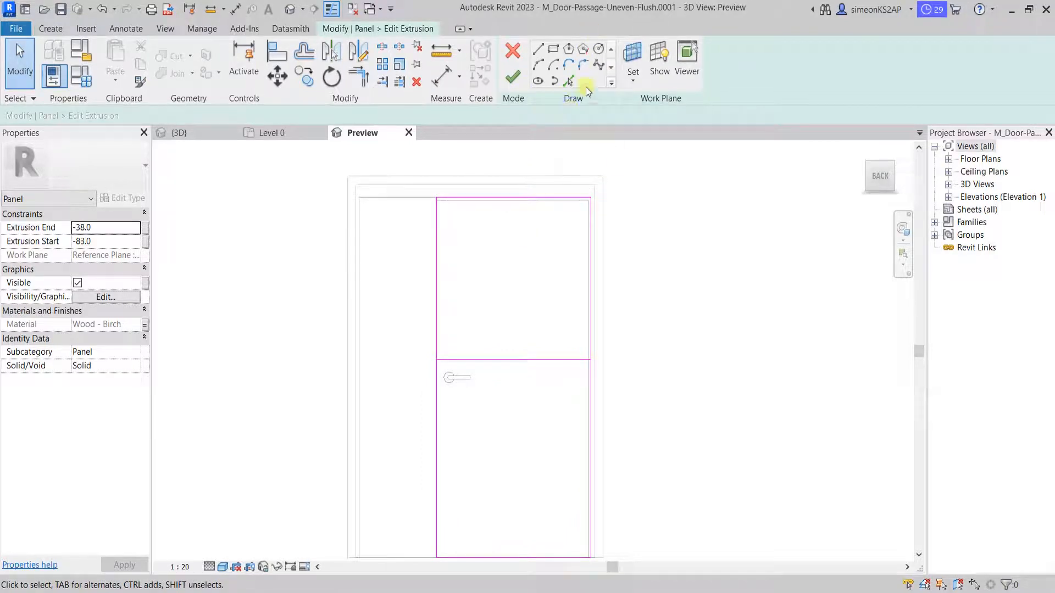
- Start the Pick Lines tool for the wide panel's sketch with an offset of 16
{"action": "left_click", "coordinate": [570, 81]}
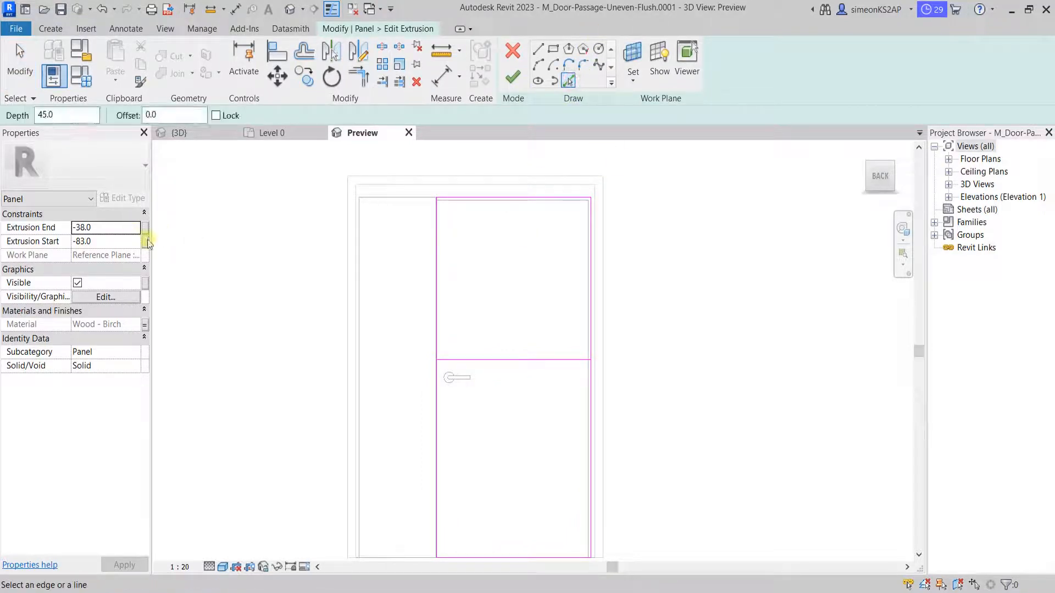
{"action": "left_click", "coordinate": [176, 115]}
{"action": "double_click", "coordinate": [175, 115]}
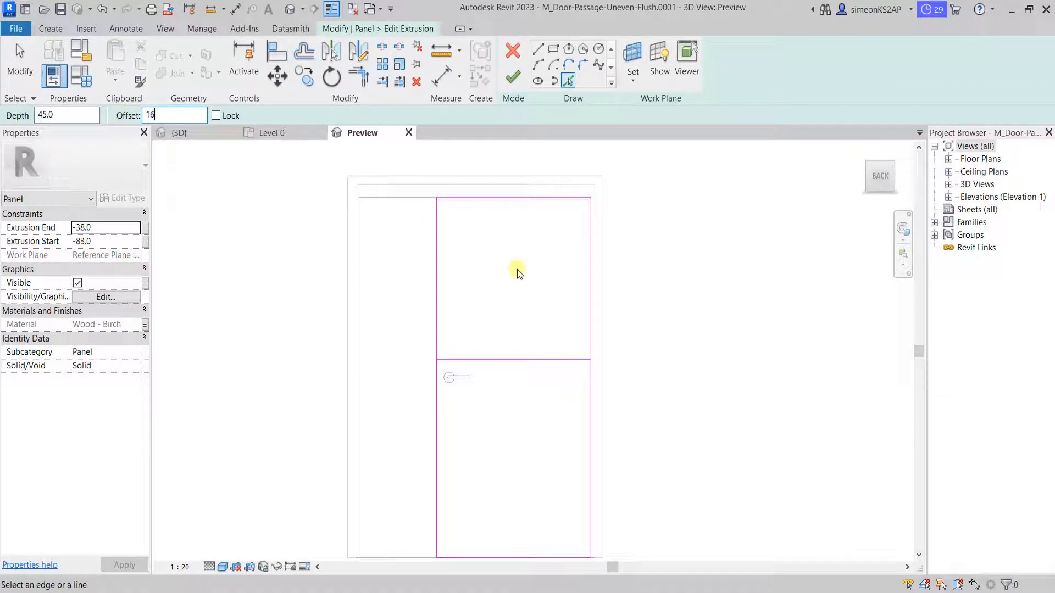
- Try to change the sketch's extrusion depth to 30 and to 16
{"action": "left_click", "coordinate": [63, 115]}
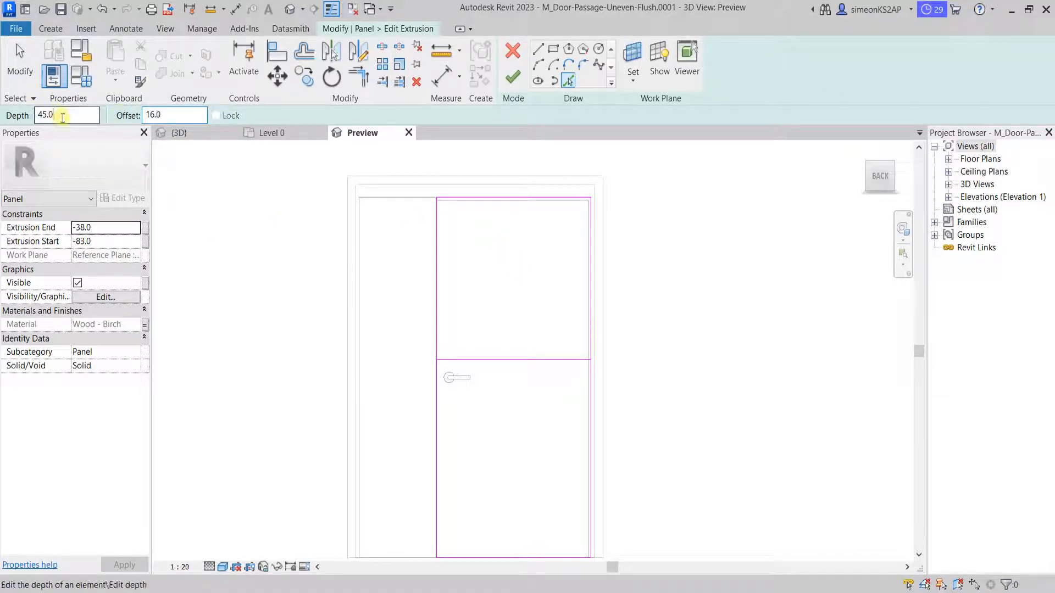
{"action": "double_click", "coordinate": [72, 114]}
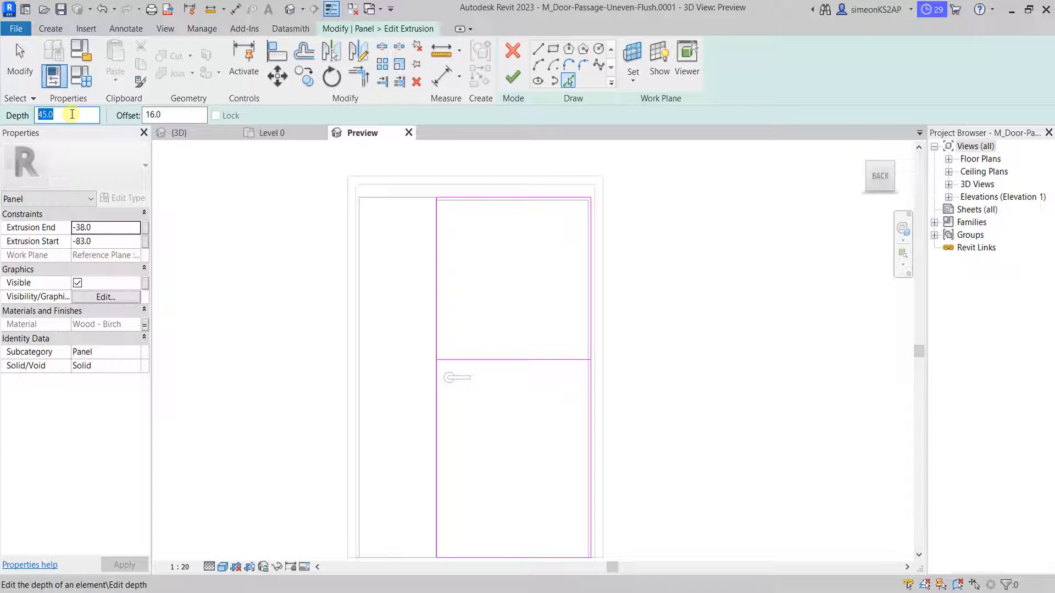
{"action": "type", "text": "30"}
{"action": "scroll", "coordinate": [476, 243], "scroll_direction": "down", "scroll_amount": 2}
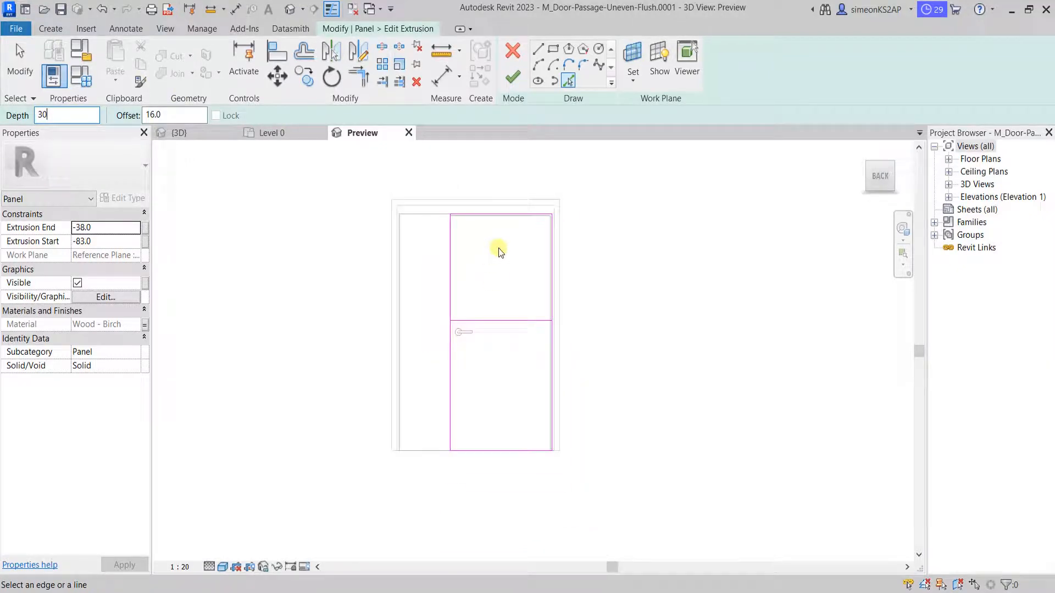
{"action": "scroll", "coordinate": [480, 217], "scroll_direction": "up", "scroll_amount": 3}
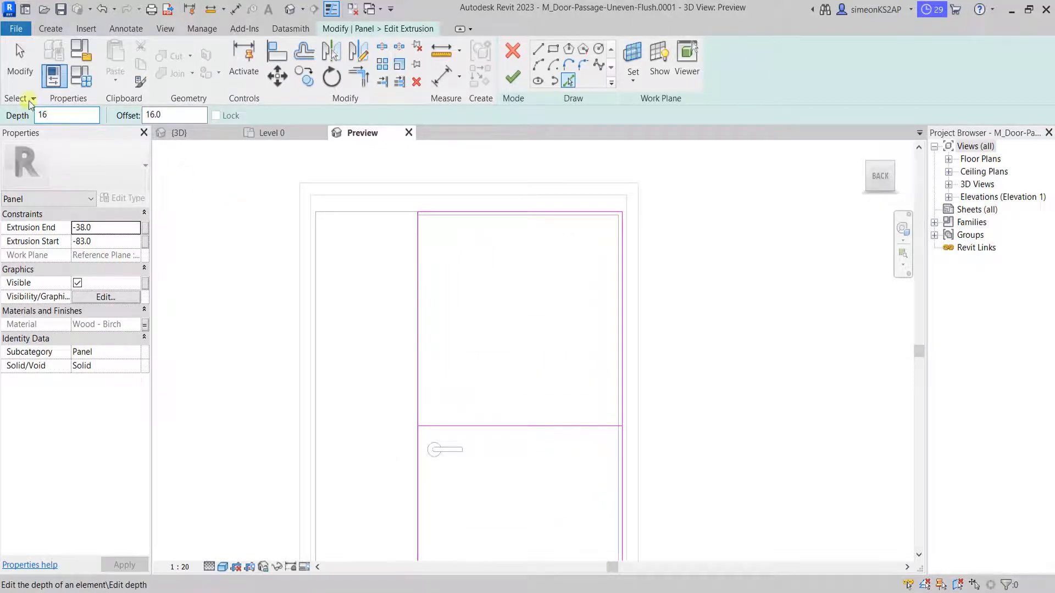
- Create inward sketch lines offset 16 from the wide panel's top edge and both vertical edges
{"action": "scroll", "coordinate": [482, 211], "scroll_direction": "down", "scroll_amount": 1}
{"action": "scroll", "coordinate": [522, 177], "scroll_direction": "up", "scroll_amount": 1}
{"action": "scroll", "coordinate": [494, 197], "scroll_direction": "up", "scroll_amount": 3}
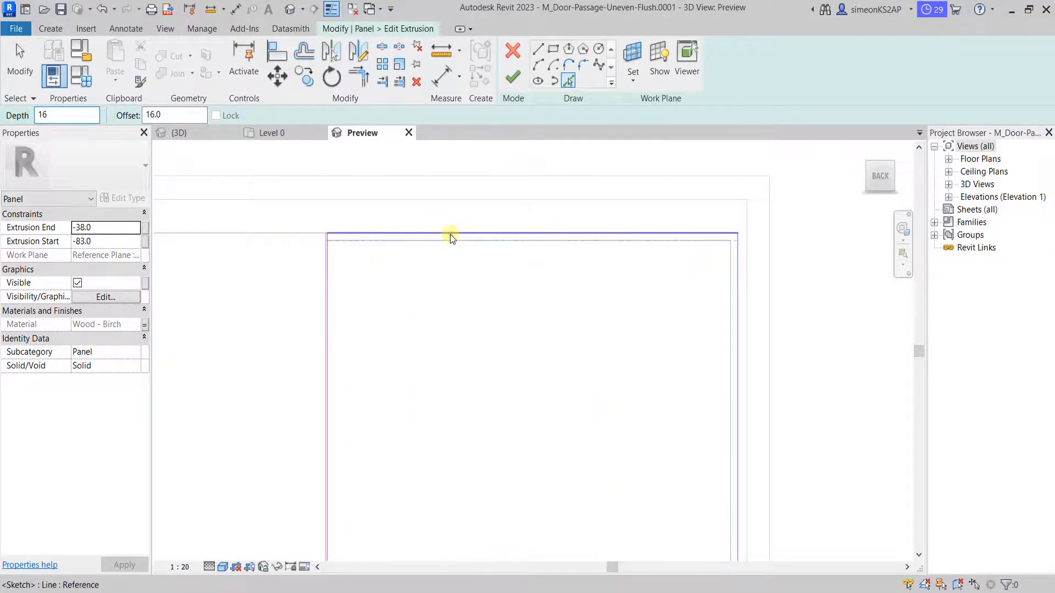
{"action": "left_click", "coordinate": [449, 234]}
{"action": "scroll", "coordinate": [439, 280], "scroll_direction": "down", "scroll_amount": 3}
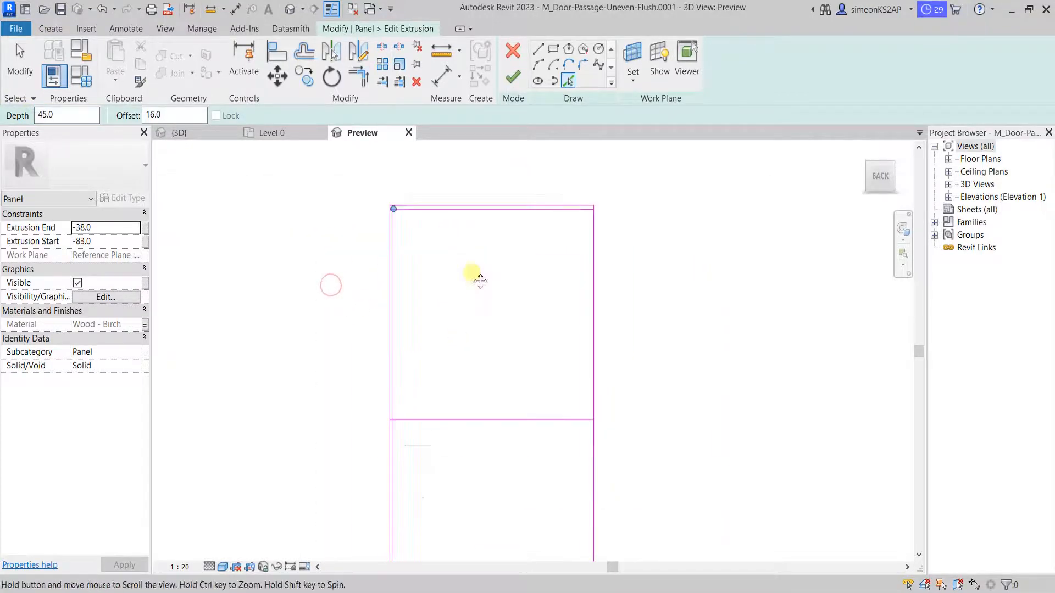
{"action": "scroll", "coordinate": [604, 248], "scroll_direction": "up", "scroll_amount": 3}
{"action": "left_click", "coordinate": [604, 250]}
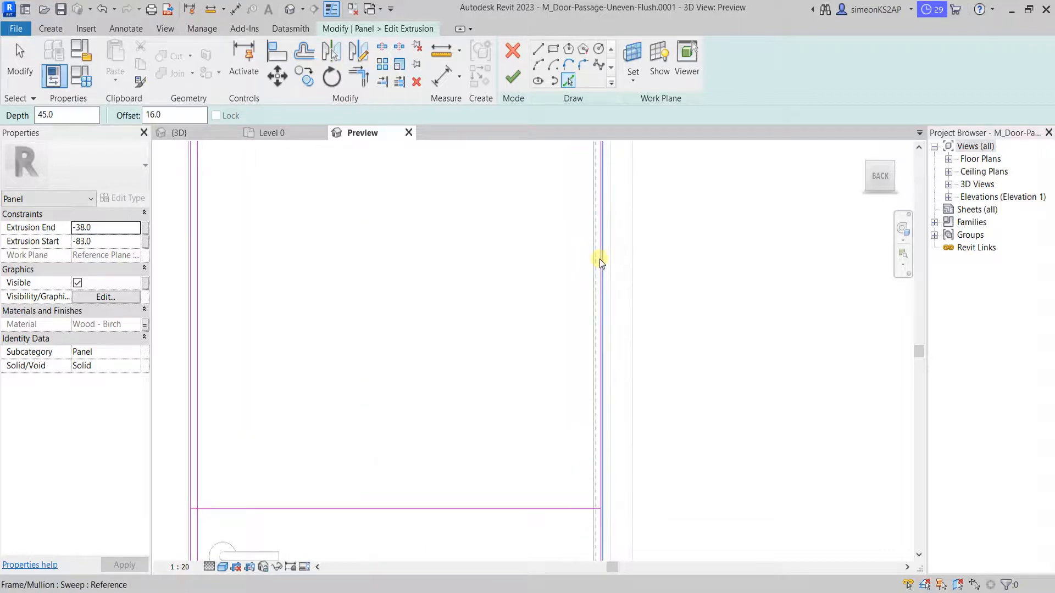
{"action": "scroll", "coordinate": [601, 259], "scroll_direction": "down", "scroll_amount": 3}
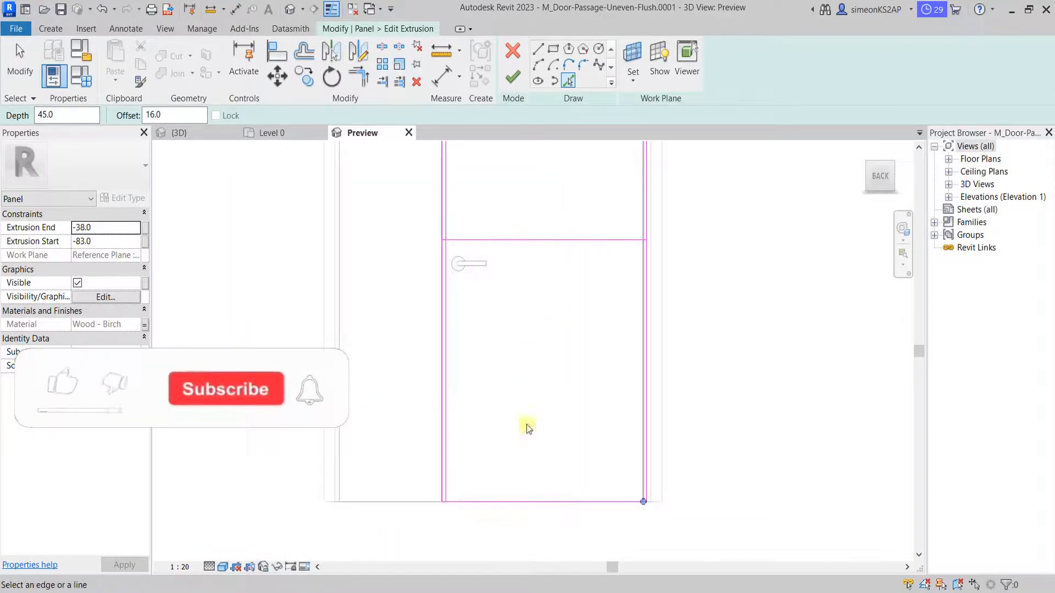
- Create sketch lines offset 16 above the wide panel's bottom edge and above its horizontal divider line, and finish picking lines
{"action": "left_click", "coordinate": [532, 502]}
{"action": "scroll", "coordinate": [574, 335], "scroll_direction": "down", "scroll_amount": 2}
{"action": "middle_click_drag", "start_coordinate": [575, 333], "coordinate": [551, 423]}
{"action": "scroll", "coordinate": [512, 365], "scroll_direction": "up", "scroll_amount": 3}
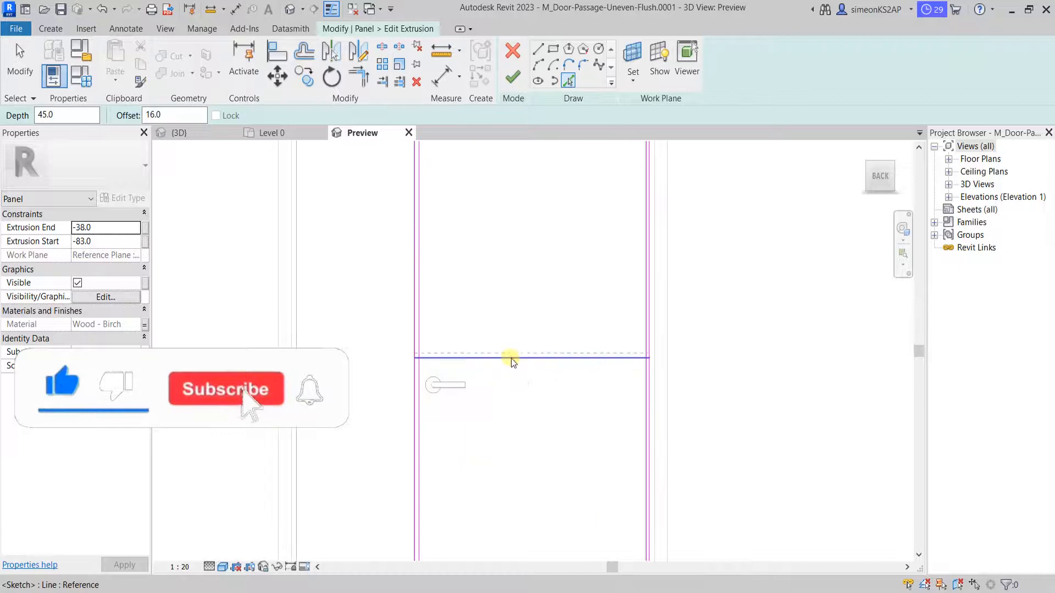
{"action": "left_click", "coordinate": [508, 358]}
{"action": "scroll", "coordinate": [495, 330], "scroll_direction": "down", "scroll_amount": 2}
{"action": "right_click", "coordinate": [439, 301]}
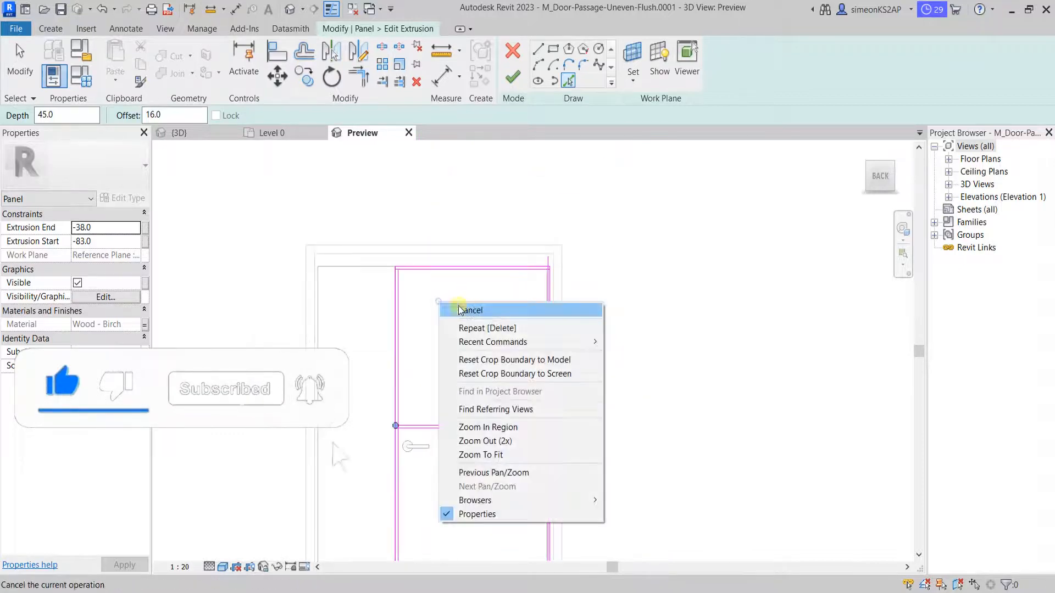
{"action": "left_click", "coordinate": [468, 308]}
{"action": "right_click", "coordinate": [451, 301]}
{"action": "left_click", "coordinate": [480, 311]}
- Split both inner vertical sketch lines between the two horizontal divider lines
{"action": "scroll", "coordinate": [393, 431], "scroll_direction": "up", "scroll_amount": 3}
{"action": "middle_click_drag", "start_coordinate": [409, 421], "coordinate": [417, 356]}
{"action": "left_click", "coordinate": [382, 46]}
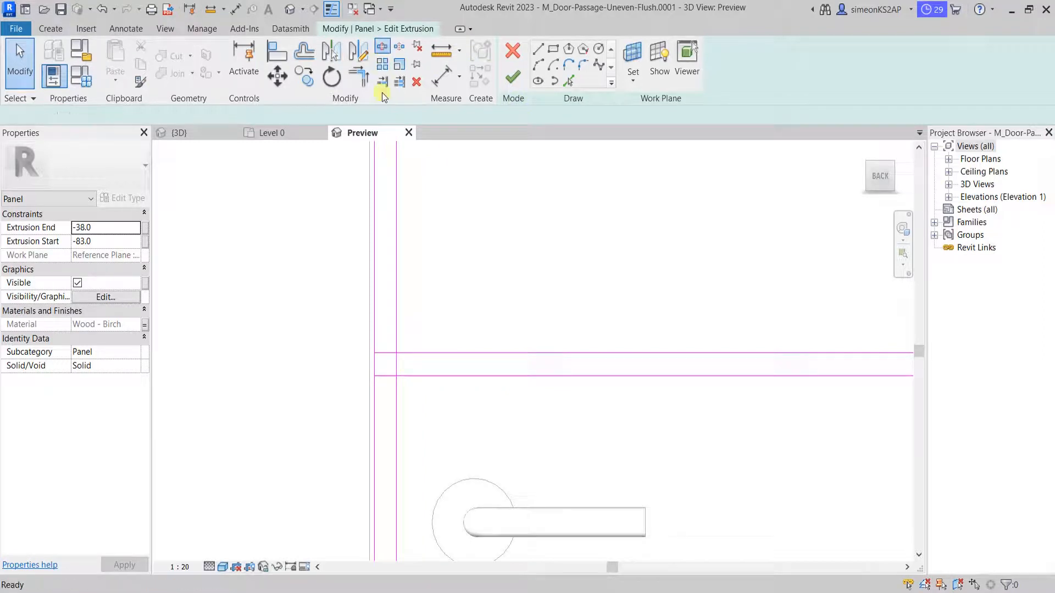
{"action": "left_click", "coordinate": [396, 363]}
{"action": "scroll", "coordinate": [530, 360], "scroll_direction": "down", "scroll_amount": 3}
{"action": "middle_click_drag", "start_coordinate": [627, 385], "coordinate": [280, 324]}
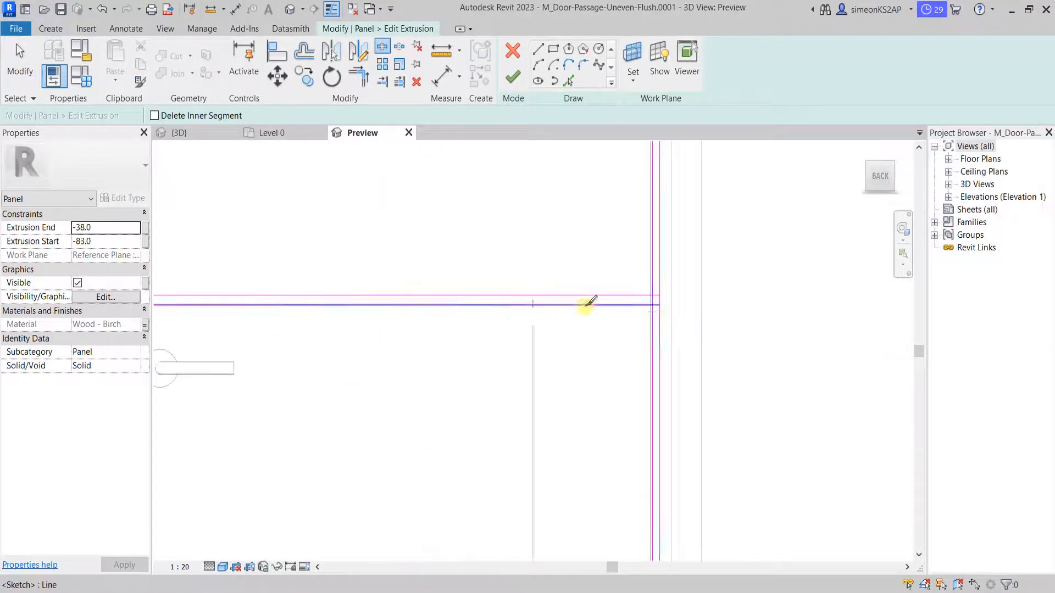
{"action": "scroll", "coordinate": [689, 311], "scroll_direction": "up", "scroll_amount": 3}
{"action": "left_click", "coordinate": [623, 290]}
{"action": "scroll", "coordinate": [417, 357], "scroll_direction": "down", "scroll_amount": 3}
{"action": "middle_click_drag", "start_coordinate": [417, 356], "coordinate": [614, 404]}
{"action": "scroll", "coordinate": [662, 334], "scroll_direction": "down", "scroll_amount": 2}
{"action": "right_click", "coordinate": [510, 276]}
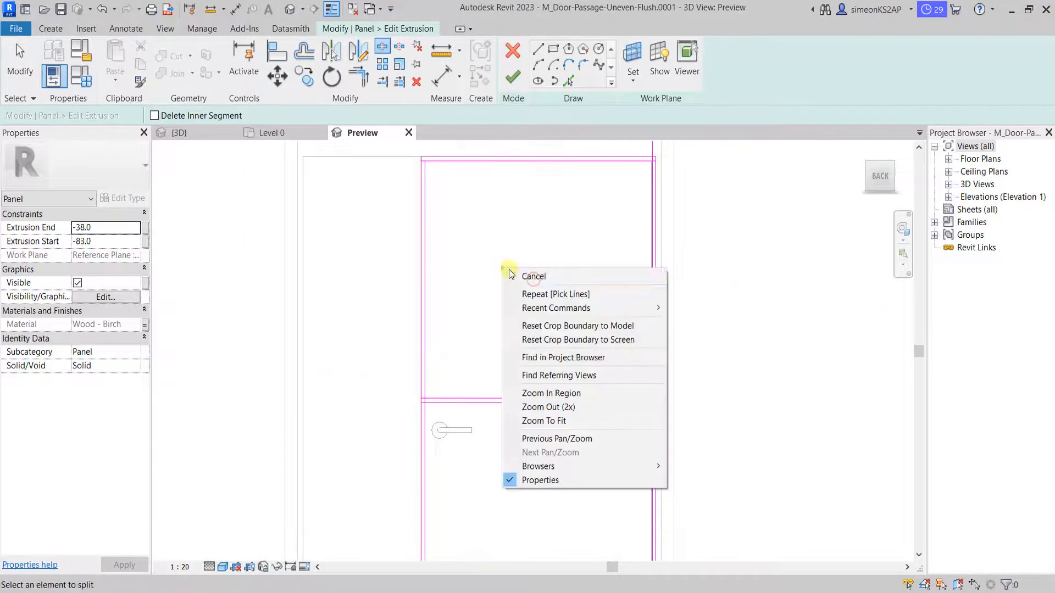
{"action": "left_click", "coordinate": [532, 284]}
- Trim the two divider lines to corners with the upper and lower segments of the inner vertical line on the handle side
{"action": "left_click", "coordinate": [358, 76]}
{"action": "scroll", "coordinate": [439, 424], "scroll_direction": "up", "scroll_amount": 4}
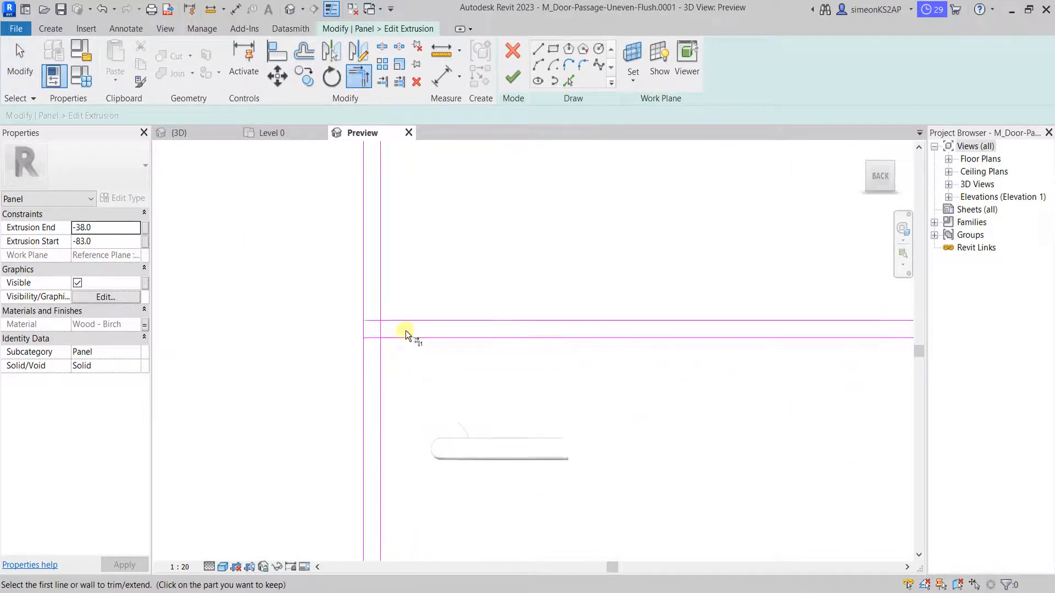
{"action": "left_click", "coordinate": [403, 321]}
{"action": "left_click", "coordinate": [400, 308]}
{"action": "left_click", "coordinate": [410, 341]}
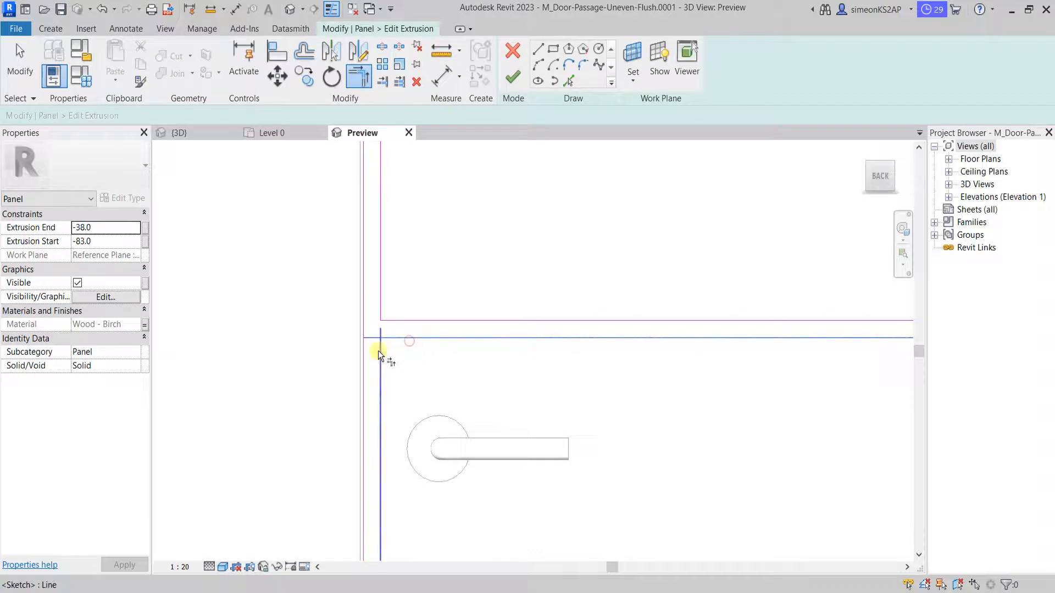
{"action": "left_click", "coordinate": [378, 351]}
- Trim the two divider lines to corners with the upper and lower inner vertical segments on the side opposite the handle
{"action": "scroll", "coordinate": [608, 382], "scroll_direction": "down", "scroll_amount": 3}
{"action": "middle_click_drag", "start_coordinate": [736, 405], "coordinate": [364, 405]}
{"action": "scroll", "coordinate": [589, 345], "scroll_direction": "up", "scroll_amount": 3}
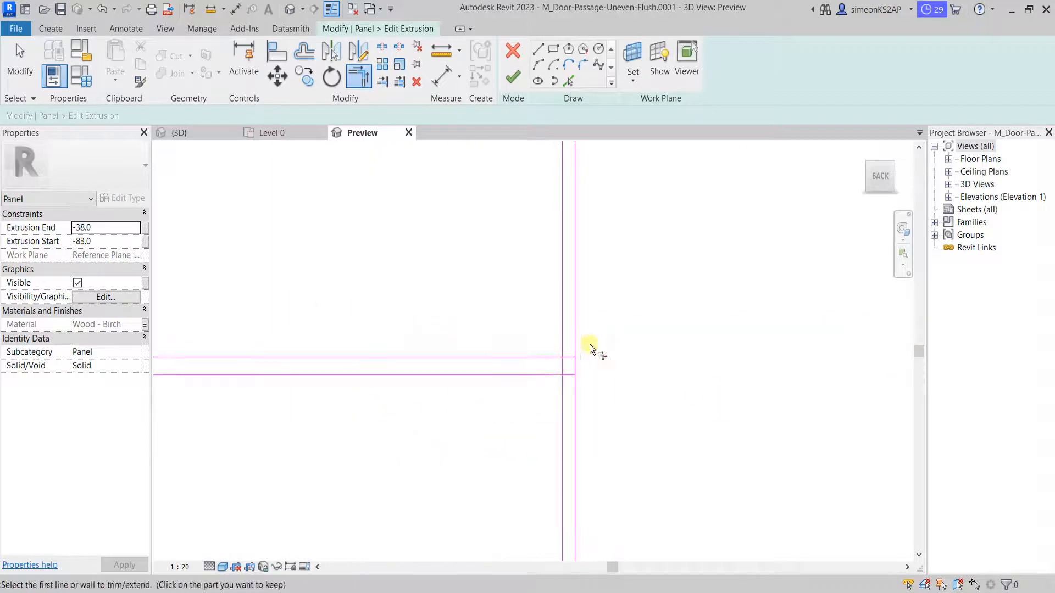
{"action": "left_click", "coordinate": [537, 357]}
{"action": "left_click", "coordinate": [562, 334]}
{"action": "left_click", "coordinate": [541, 375]}
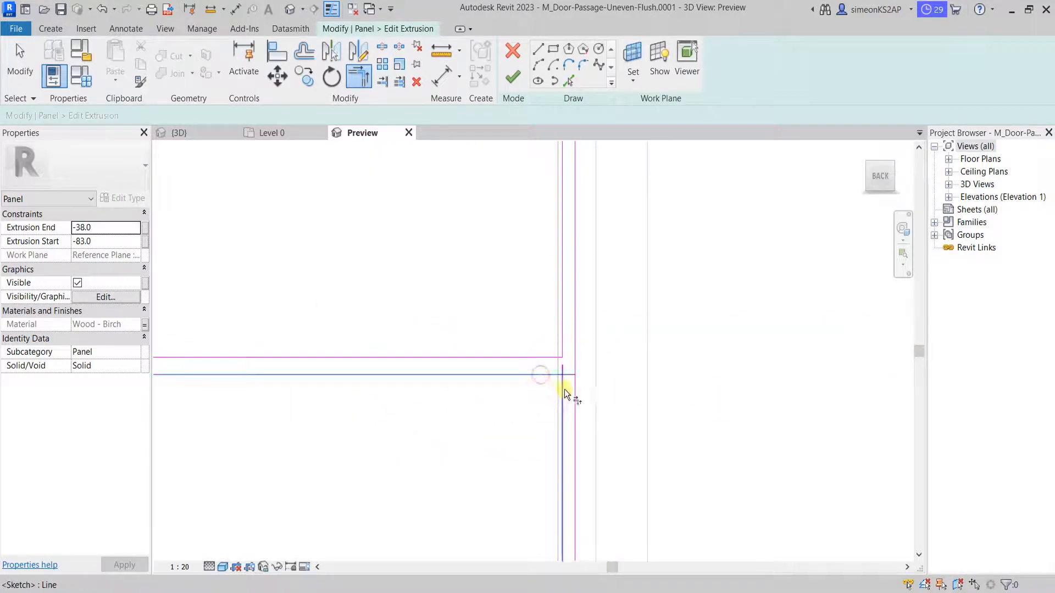
{"action": "left_click", "coordinate": [564, 389]}
- Trim the inner top line and the inner vertical lines to clean corners at both upper corners of the wide panel
{"action": "scroll", "coordinate": [565, 391], "scroll_direction": "down", "scroll_amount": 4}
{"action": "scroll", "coordinate": [543, 266], "scroll_direction": "up", "scroll_amount": 1}
{"action": "scroll", "coordinate": [529, 269], "scroll_direction": "up", "scroll_amount": 5}
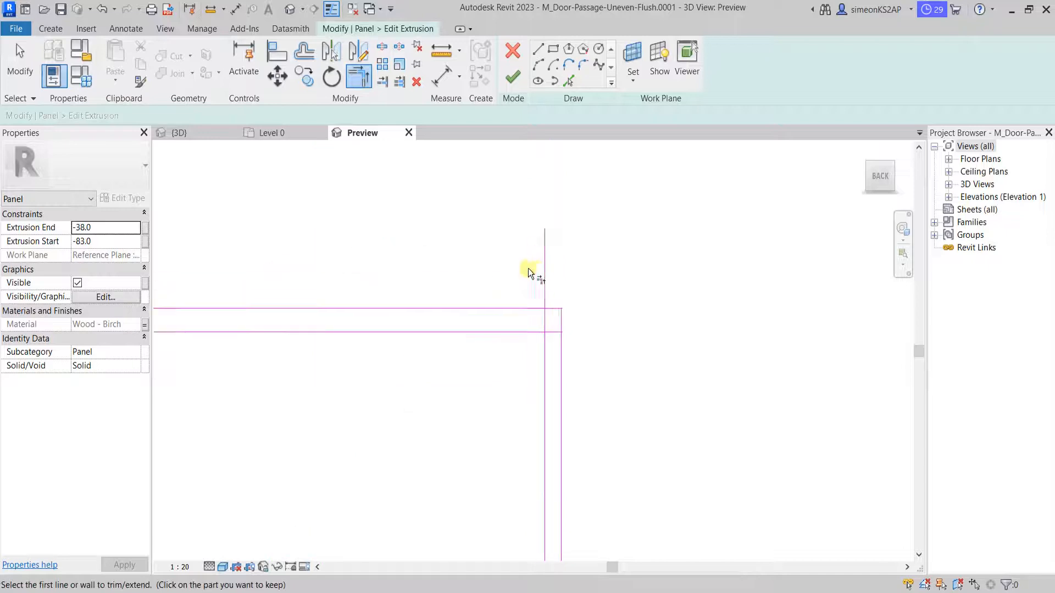
{"action": "left_click", "coordinate": [526, 341]}
{"action": "left_click", "coordinate": [547, 353]}
{"action": "scroll", "coordinate": [516, 362], "scroll_direction": "down", "scroll_amount": 5}
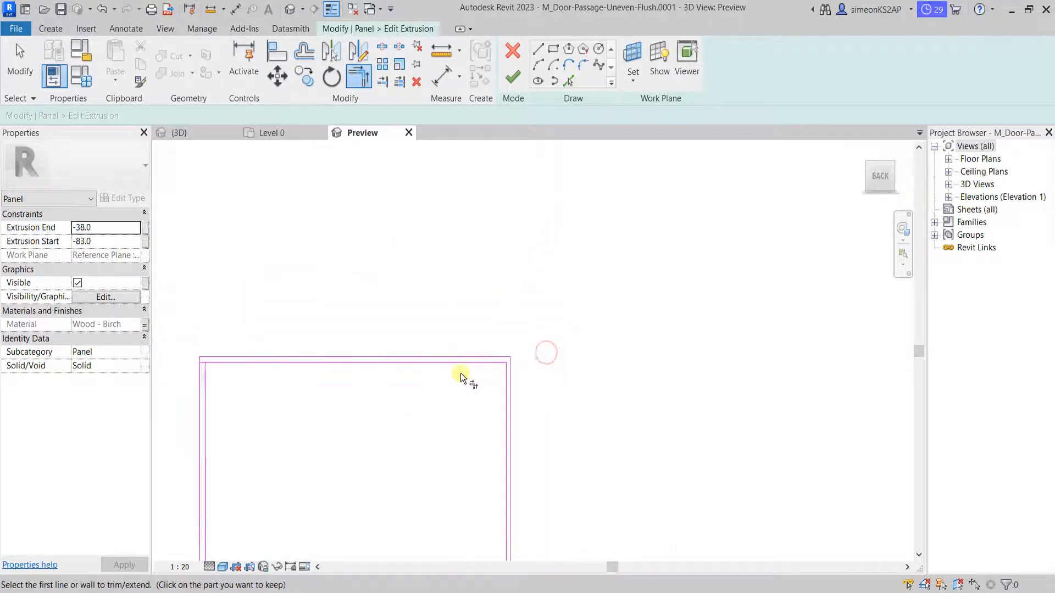
{"action": "middle_click_drag", "start_coordinate": [460, 374], "coordinate": [696, 331]}
{"action": "scroll", "coordinate": [443, 346], "scroll_direction": "up", "scroll_amount": 2}
{"action": "left_click", "coordinate": [455, 316]}
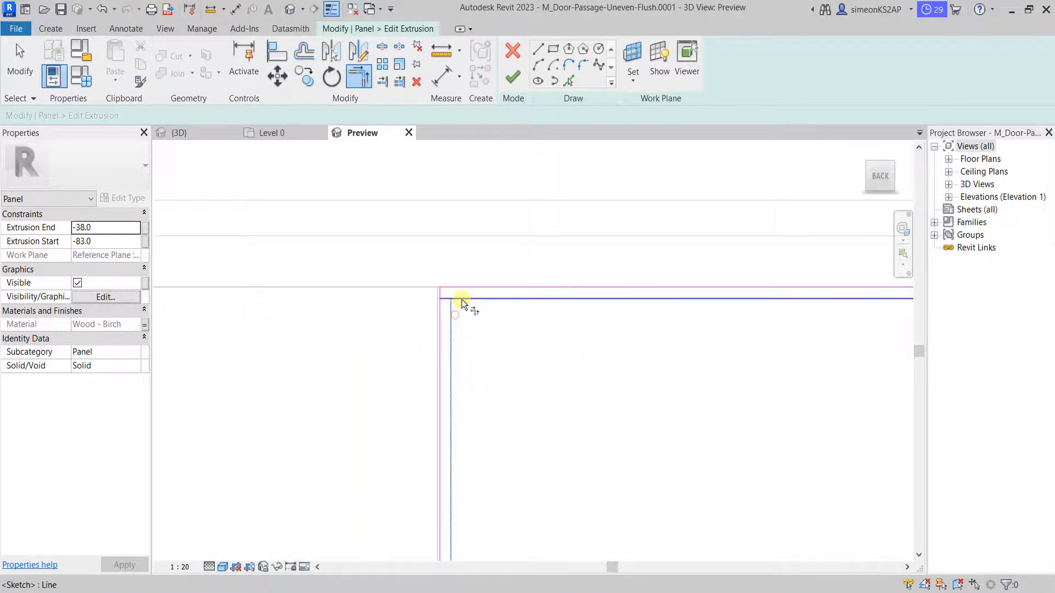
{"action": "left_click", "coordinate": [462, 299]}
- Trim the inner bottom line and the inner vertical lines to clean corners at both lower corners of the wide panel
{"action": "scroll", "coordinate": [541, 328], "scroll_direction": "down", "scroll_amount": 6}
{"action": "middle_click_drag", "start_coordinate": [613, 453], "coordinate": [574, 288]}
{"action": "scroll", "coordinate": [525, 392], "scroll_direction": "up", "scroll_amount": 2}
{"action": "scroll", "coordinate": [510, 383], "scroll_direction": "up", "scroll_amount": 3}
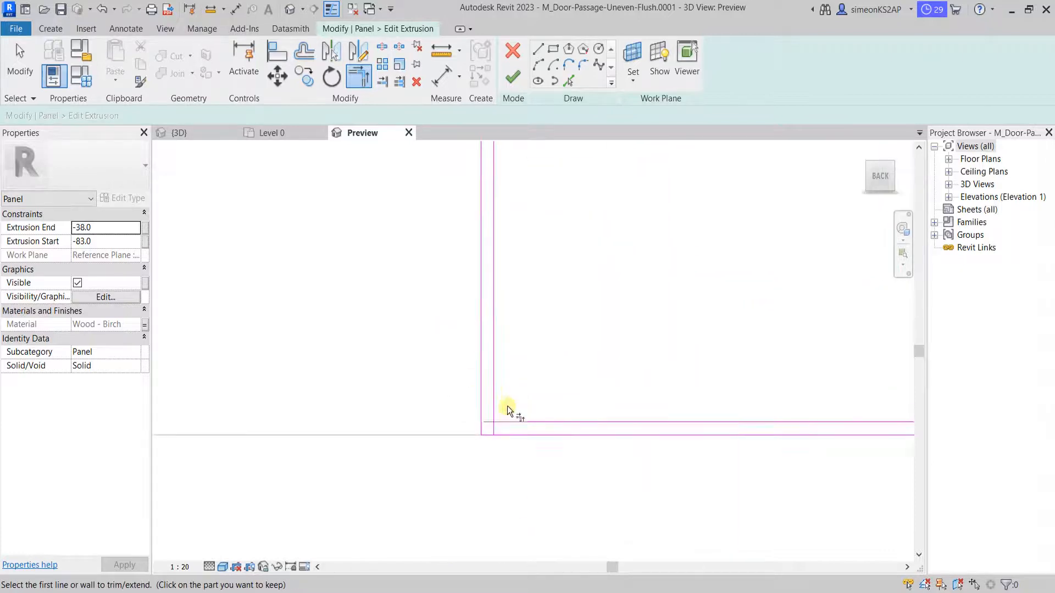
{"action": "mouse_move", "coordinate": [492, 415]}
{"action": "middle_mouse_down"}
{"action": "mouse_move", "coordinate": [732, 365]}
{"action": "mouse_move", "coordinate": [559, 424]}
{"action": "middle_mouse_up"}
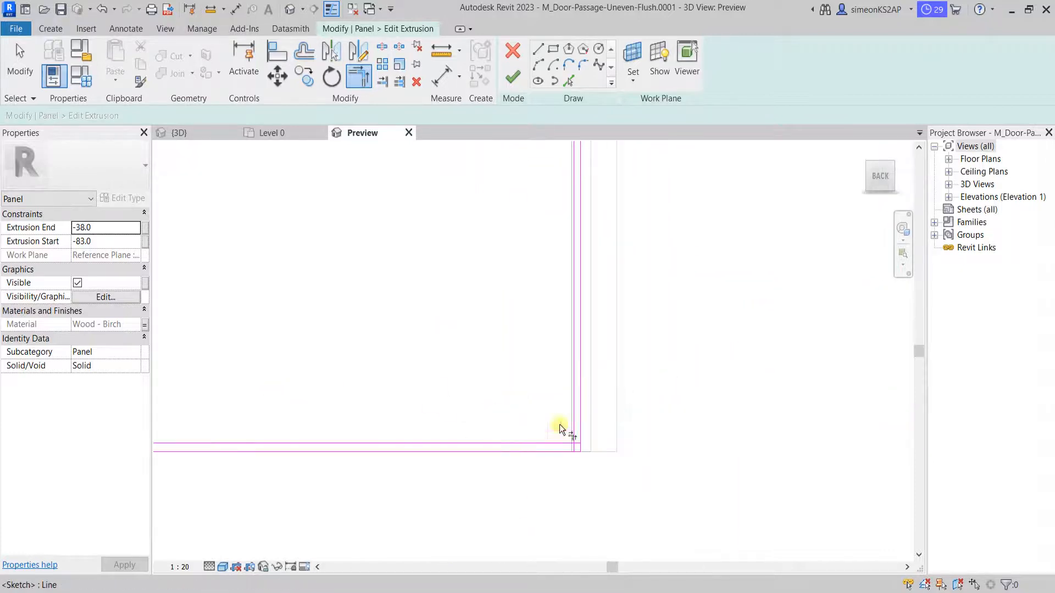
{"action": "scroll", "coordinate": [552, 350], "scroll_direction": "down", "scroll_amount": 5}
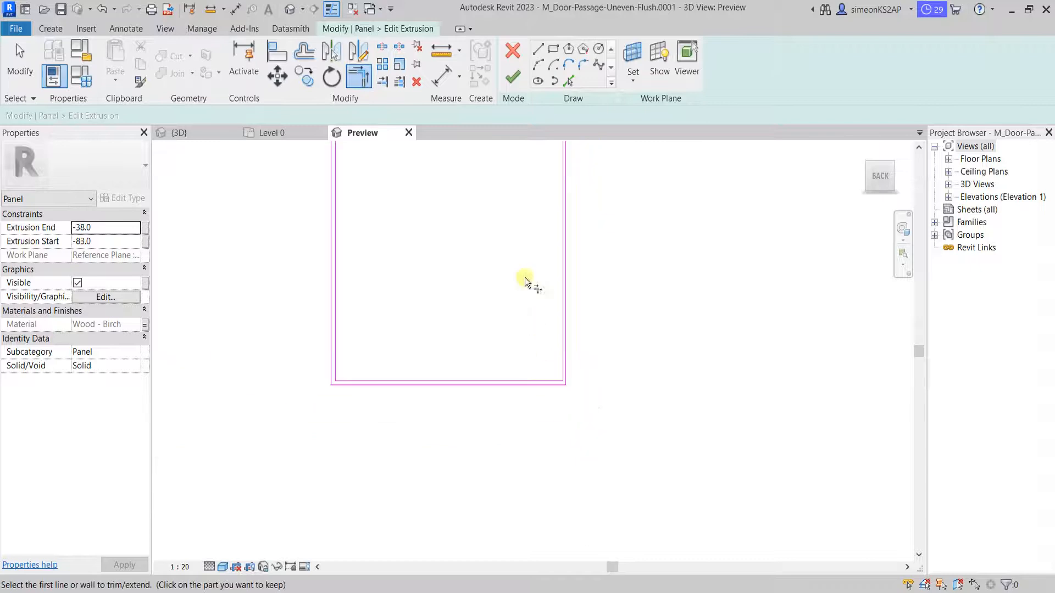
- Examine the trimmed corners where the divider meets the inner vertical lines, and leave the Trim command
{"action": "middle_click_drag", "start_coordinate": [525, 278], "coordinate": [589, 449]}
{"action": "middle_click_drag", "start_coordinate": [575, 278], "coordinate": [565, 367]}
{"action": "scroll", "coordinate": [597, 356], "scroll_direction": "up", "scroll_amount": 3}
{"action": "scroll", "coordinate": [623, 318], "scroll_direction": "up", "scroll_amount": 2}
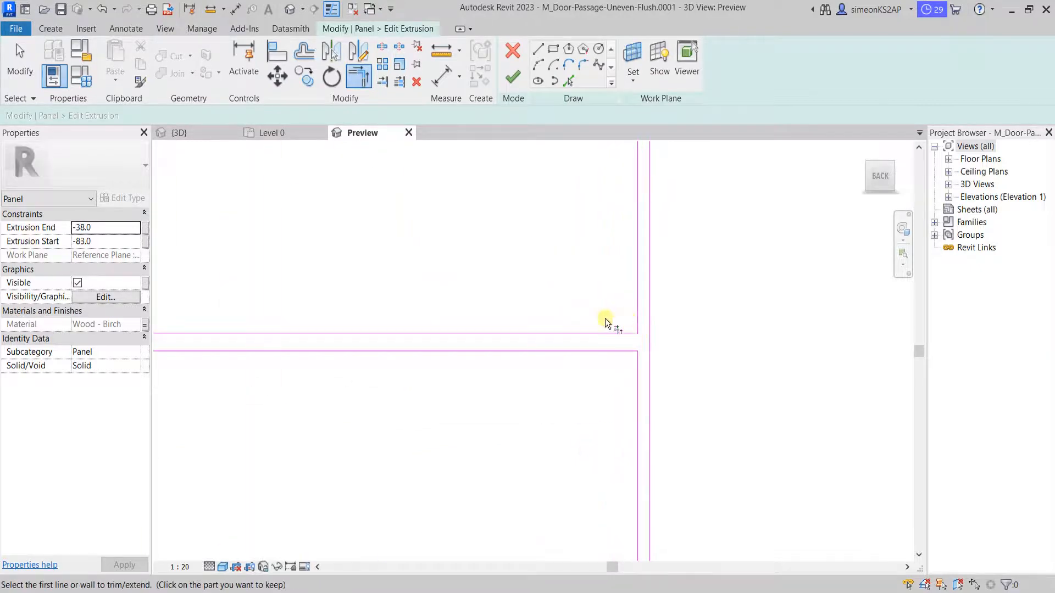
{"action": "scroll", "coordinate": [497, 314], "scroll_direction": "down", "scroll_amount": 6}
{"action": "middle_click_drag", "start_coordinate": [459, 276], "coordinate": [494, 396]}
{"action": "right_click", "coordinate": [439, 217]}
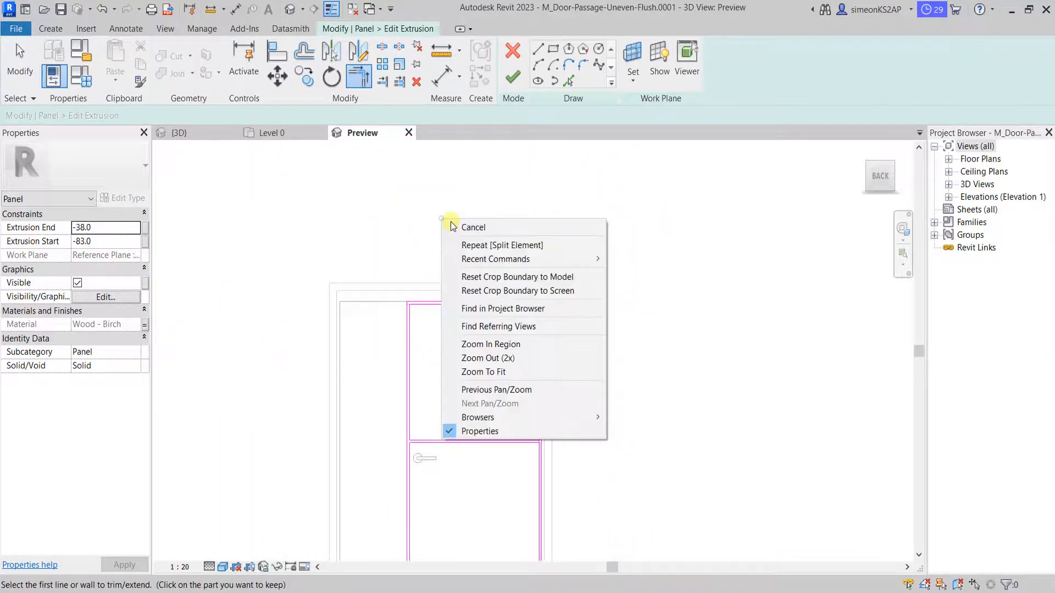
{"action": "left_click", "coordinate": [456, 224]}
{"action": "right_click", "coordinate": [423, 213]}
{"action": "left_click", "coordinate": [471, 221]}
- Draw a vertical line 220 mm down from the divider's lower line, 120 mm from the handle-side inner vertical line
{"action": "scroll", "coordinate": [506, 427], "scroll_direction": "down", "scroll_amount": 2}
{"action": "middle_click_drag", "start_coordinate": [506, 428], "coordinate": [523, 358]}
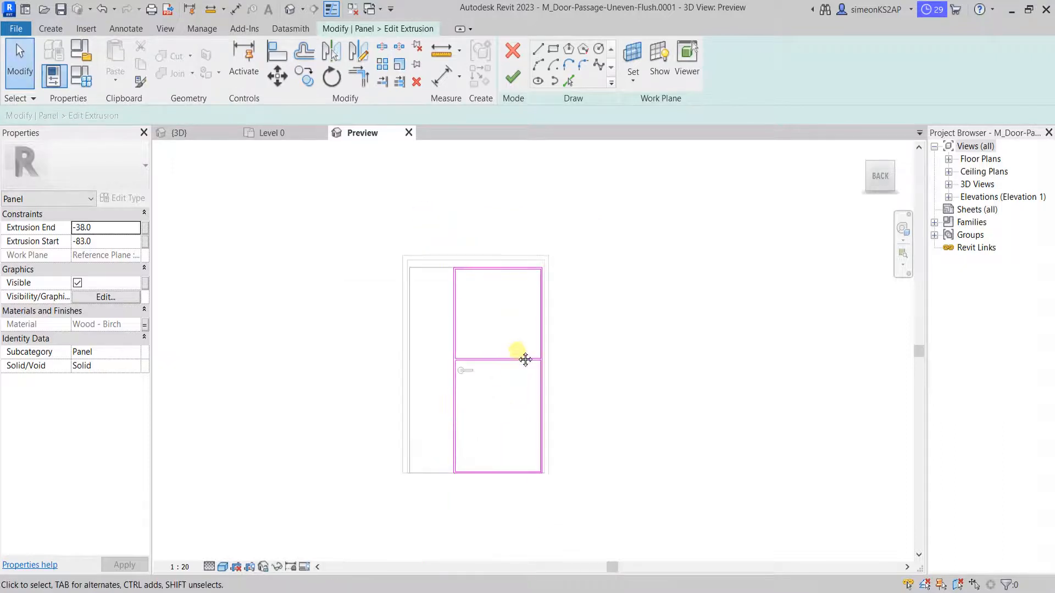
{"action": "scroll", "coordinate": [470, 306], "scroll_direction": "up", "scroll_amount": 2}
{"action": "middle_click_drag", "start_coordinate": [492, 437], "coordinate": [487, 345]}
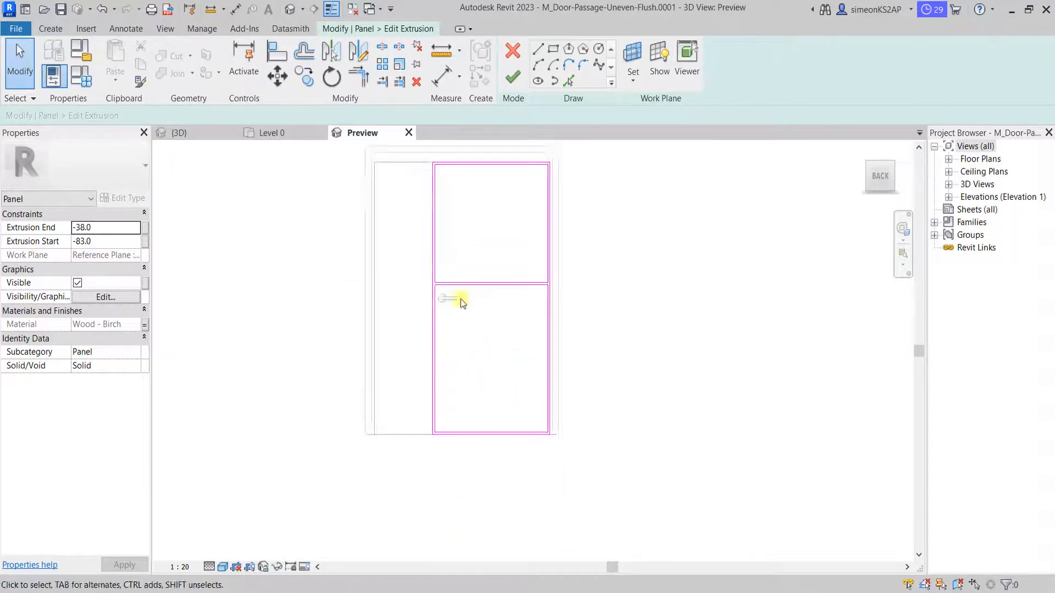
{"action": "scroll", "coordinate": [462, 293], "scroll_direction": "up", "scroll_amount": 2}
{"action": "middle_click_drag", "start_coordinate": [462, 286], "coordinate": [459, 341]}
{"action": "left_click", "coordinate": [539, 50]}
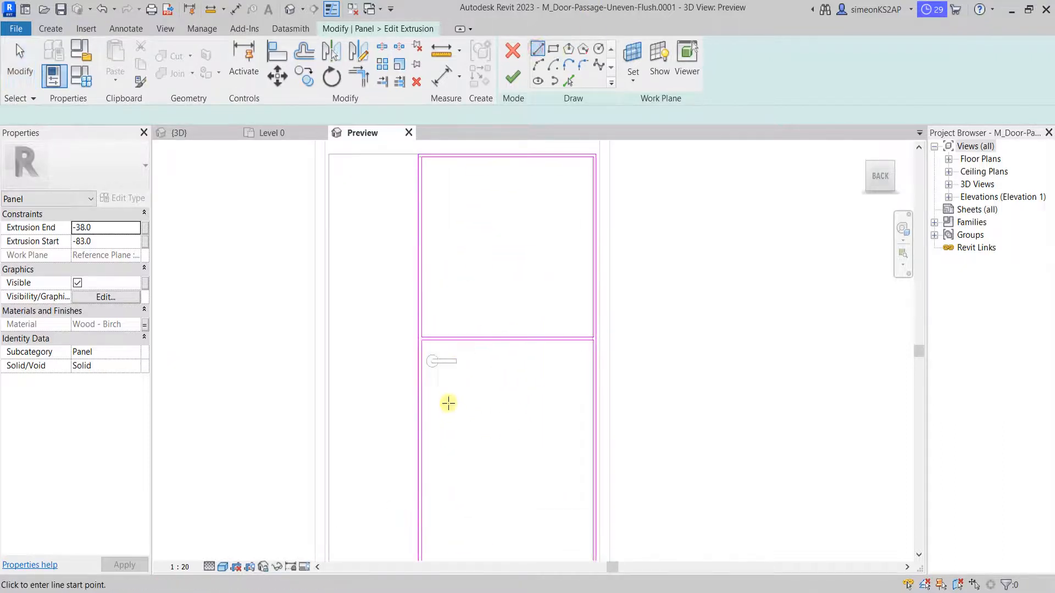
{"action": "scroll", "coordinate": [445, 401], "scroll_direction": "up", "scroll_amount": 3}
{"action": "left_click", "coordinate": [396, 283]}
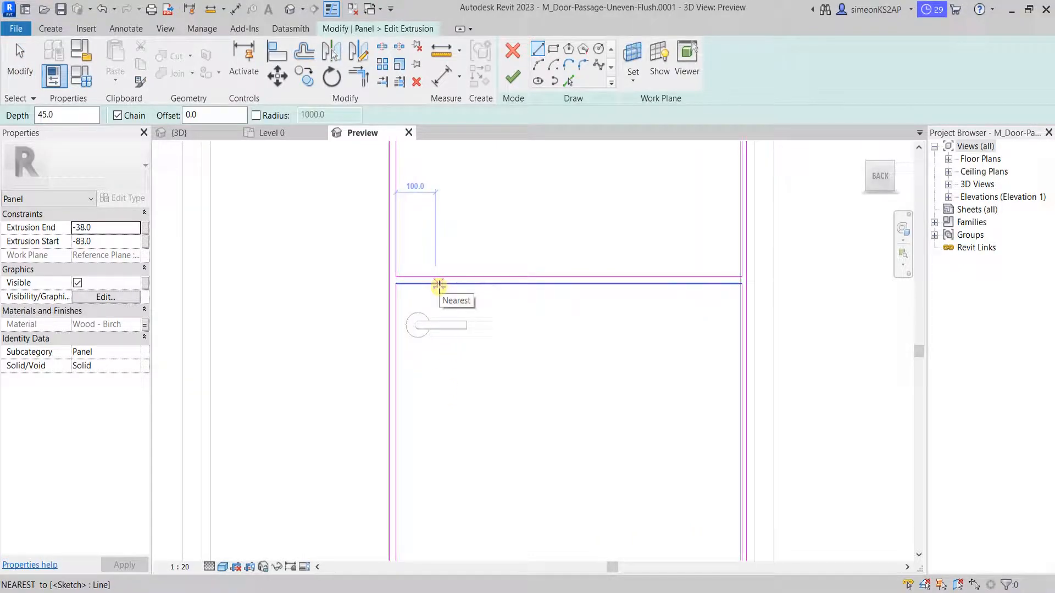
{"action": "type", "text": "120"}
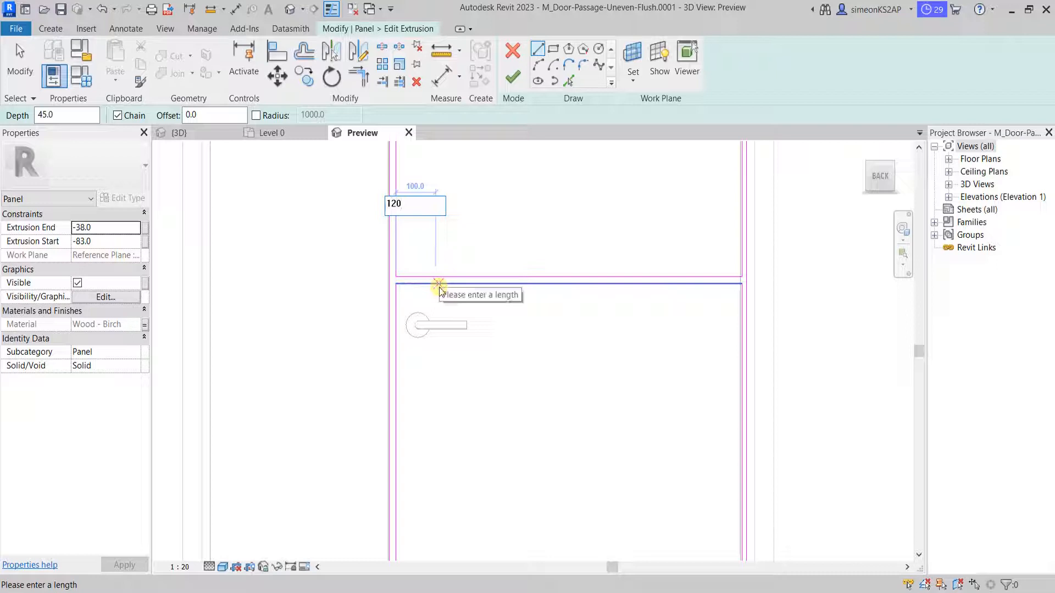
{"action": "key", "text": "Return"}
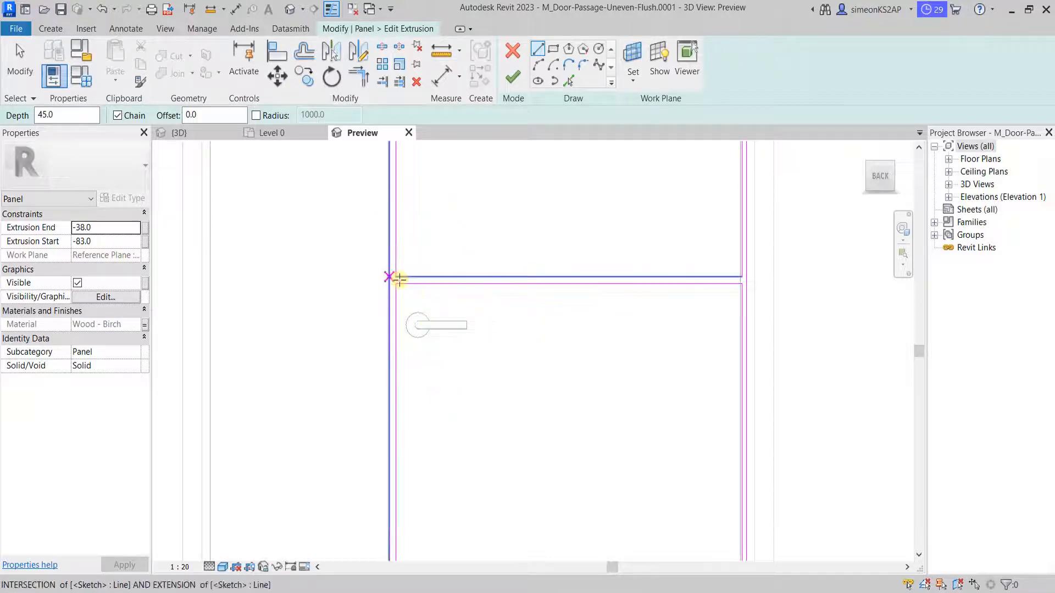
{"action": "scroll", "coordinate": [416, 270], "scroll_direction": "up", "scroll_amount": 2}
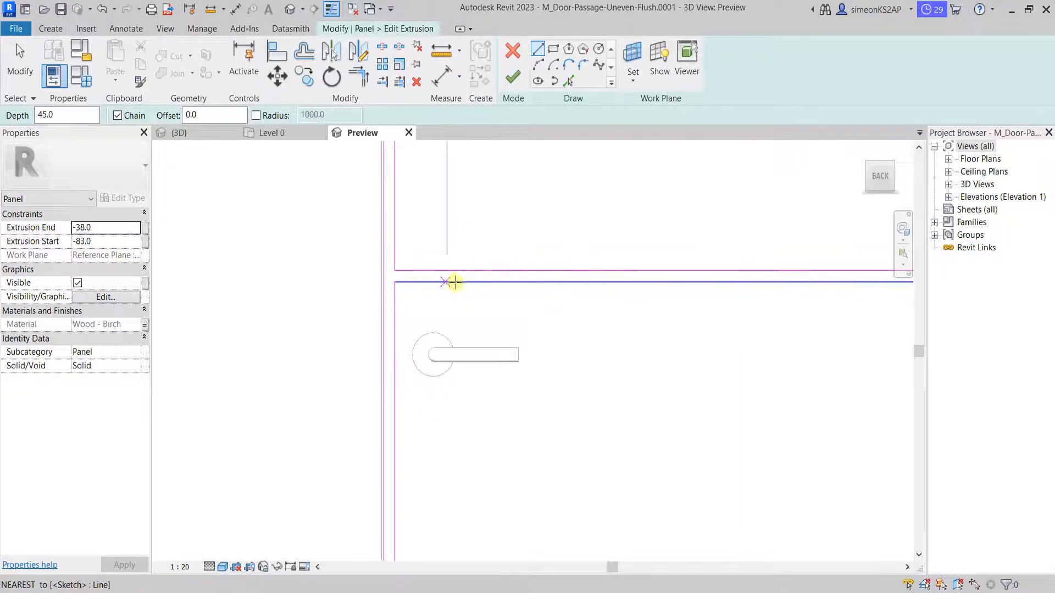
{"action": "scroll", "coordinate": [499, 281], "scroll_direction": "down", "scroll_amount": 3}
{"action": "scroll", "coordinate": [501, 283], "scroll_direction": "up", "scroll_amount": 1}
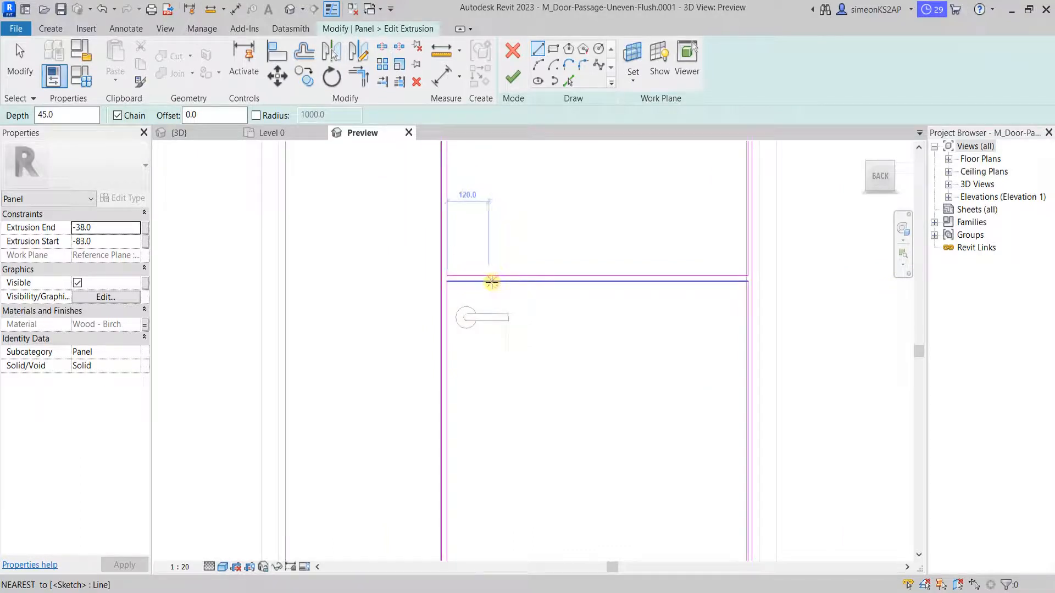
{"action": "left_click", "coordinate": [491, 282]}
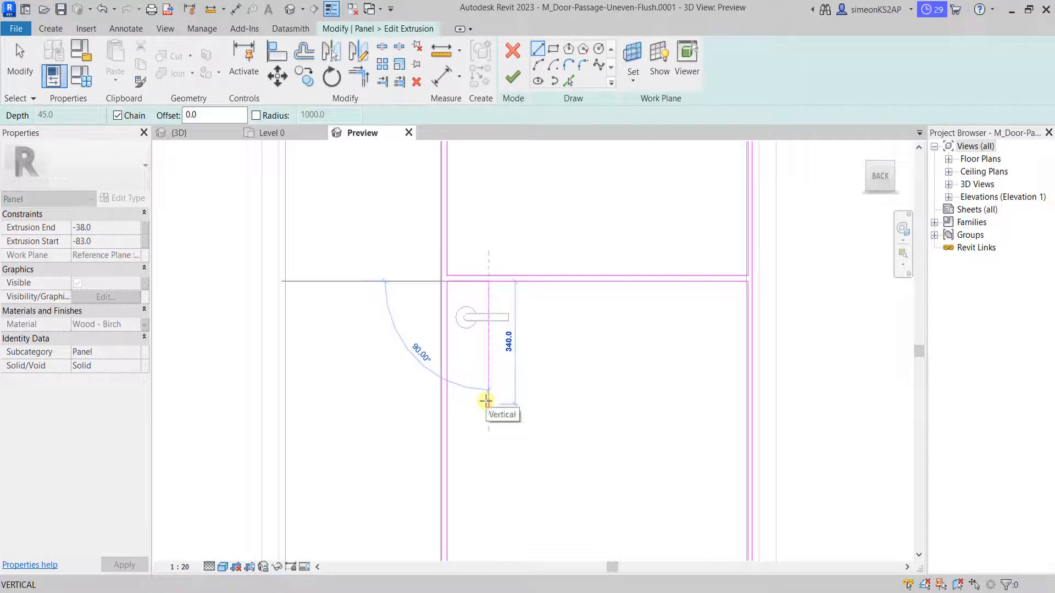
{"action": "type", "text": "220"}
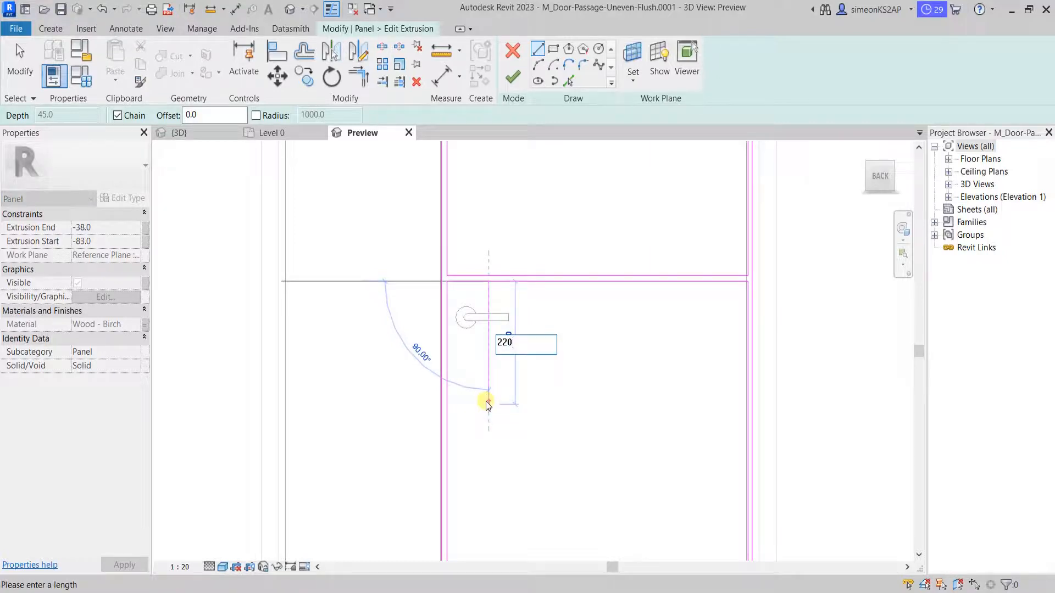
{"action": "key", "text": "Return"}
- Draw a horizontal line about 125 mm long from the new line's lower end across the handle-side inner vertical, and leave the Line tool
{"action": "scroll", "coordinate": [453, 358], "scroll_direction": "up", "scroll_amount": 3}
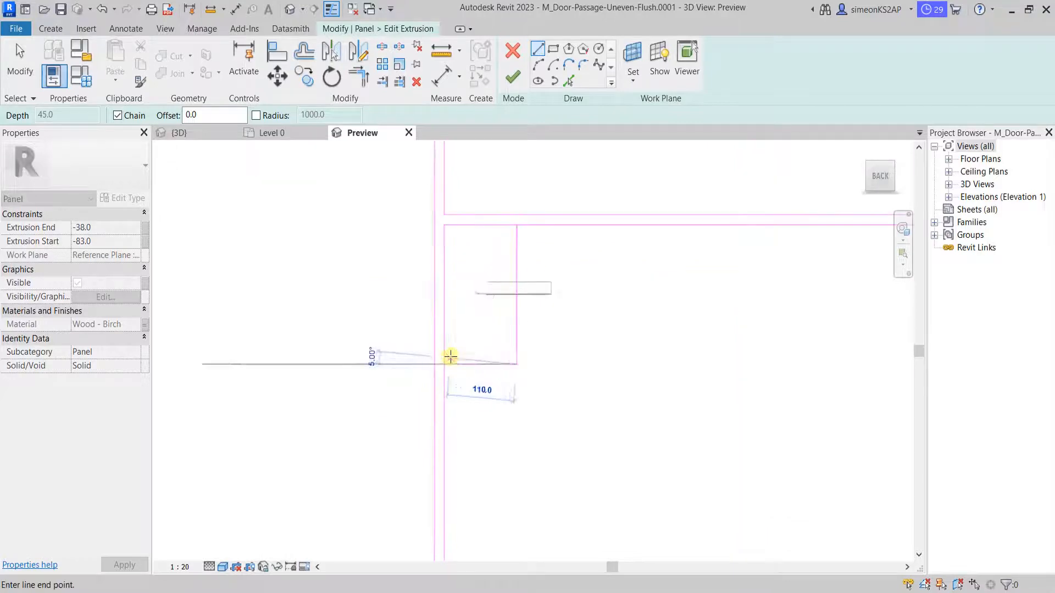
{"action": "scroll", "coordinate": [438, 363], "scroll_direction": "up", "scroll_amount": 2}
{"action": "left_click", "coordinate": [441, 363]}
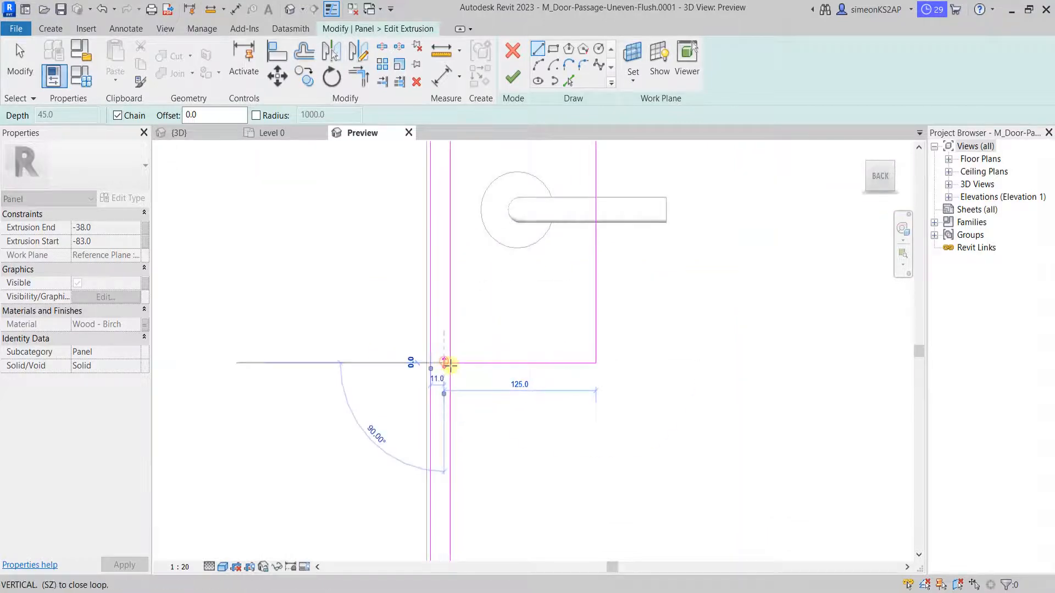
{"action": "key", "text": "Escape"}
{"action": "scroll", "coordinate": [570, 364], "scroll_direction": "down", "scroll_amount": 3}
{"action": "right_click", "coordinate": [483, 324]}
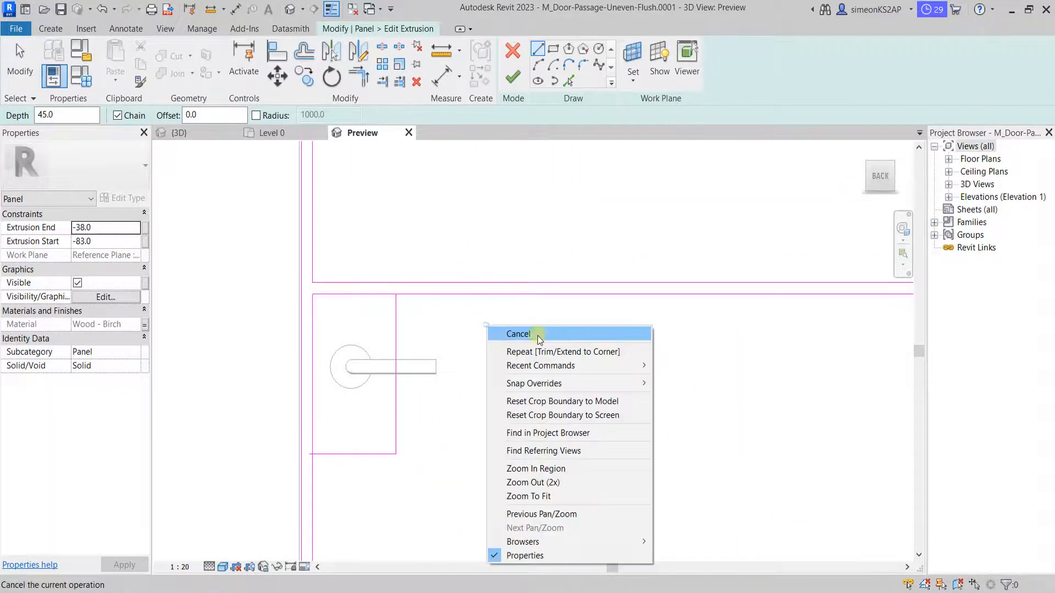
{"action": "left_click", "coordinate": [540, 336]}
{"action": "right_click", "coordinate": [485, 324]}
{"action": "left_click", "coordinate": [513, 332]}
{"action": "scroll", "coordinate": [469, 332], "scroll_direction": "down", "scroll_amount": 2}
{"action": "middle_click_drag", "start_coordinate": [470, 332], "coordinate": [530, 309]}
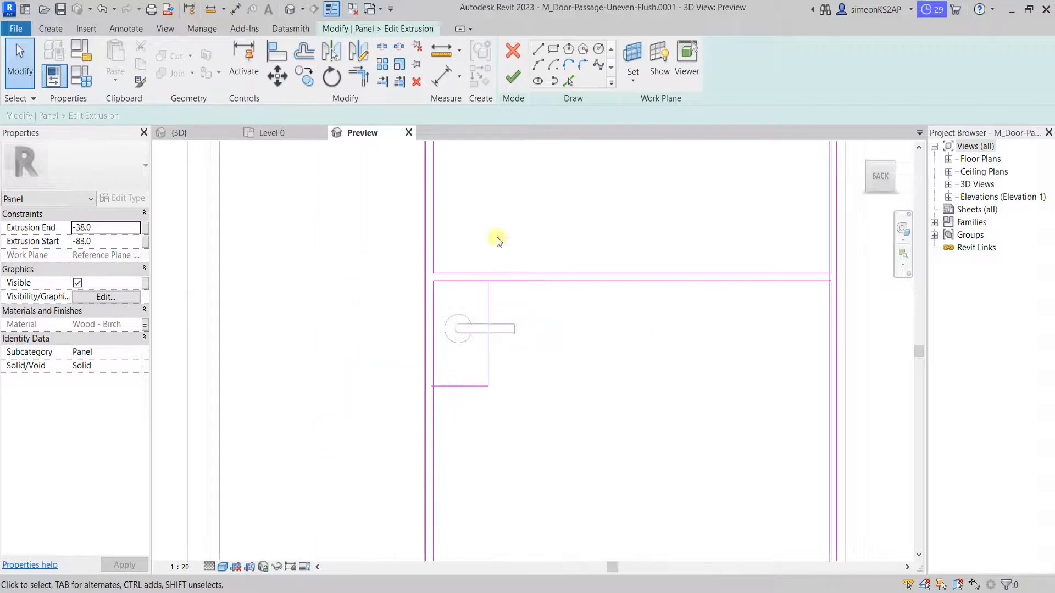
- Trim the new lines with the divider's lower line and the inner vertical line to corners, forming a solid block around the handle
{"action": "left_click", "coordinate": [358, 77]}
{"action": "scroll", "coordinate": [494, 302], "scroll_direction": "up", "scroll_amount": 2}
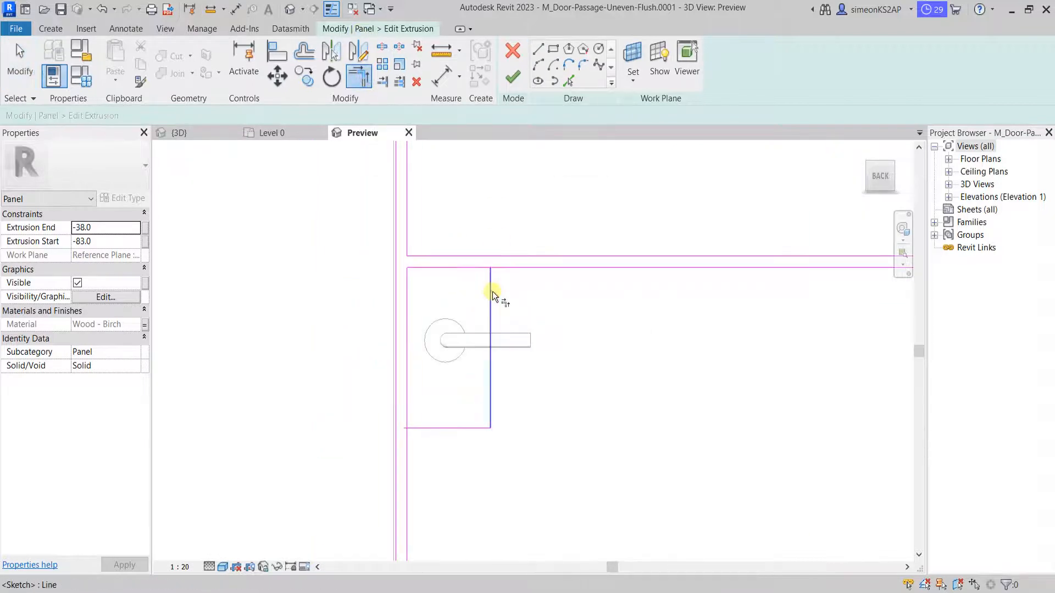
{"action": "left_click", "coordinate": [407, 446]}
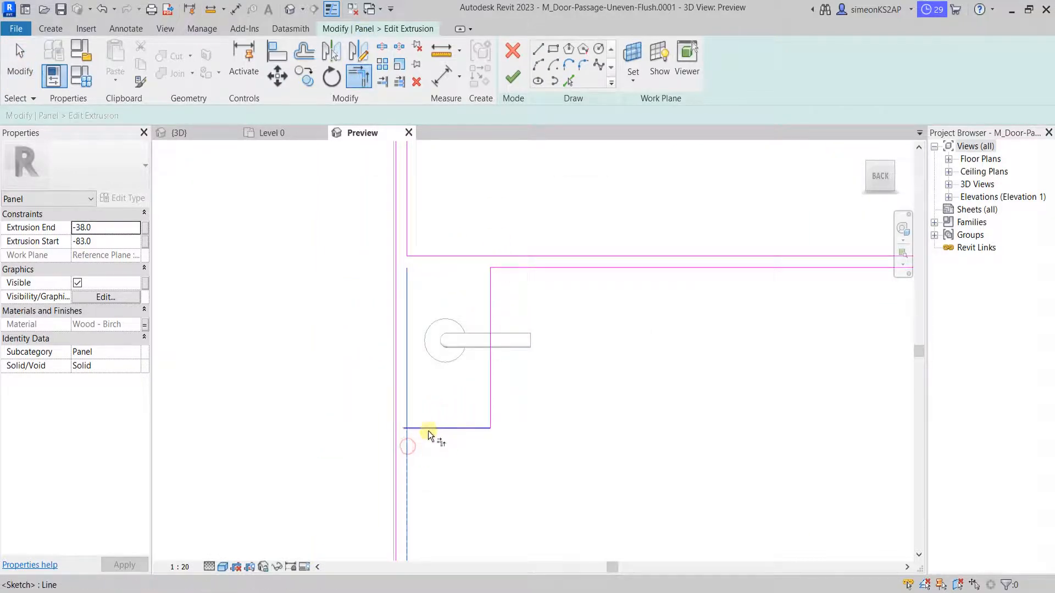
{"action": "left_click", "coordinate": [428, 429]}
{"action": "scroll", "coordinate": [467, 430], "scroll_direction": "down", "scroll_amount": 2}
{"action": "middle_click_drag", "start_coordinate": [534, 453], "coordinate": [537, 349]}
{"action": "right_click", "coordinate": [552, 316]}
{"action": "left_click", "coordinate": [566, 318]}
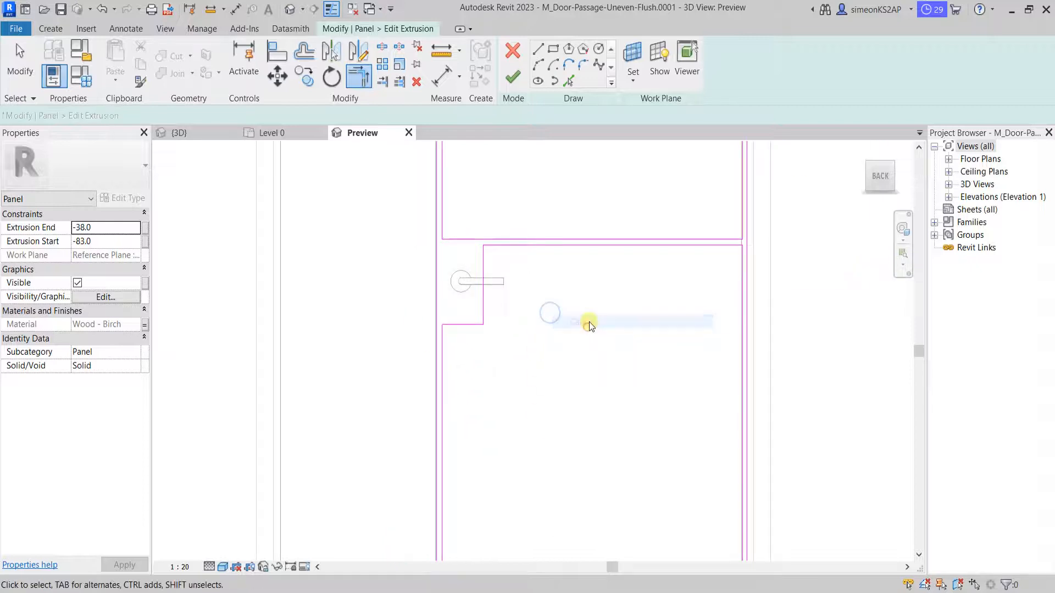
{"action": "right_click", "coordinate": [592, 325]}
{"action": "left_click", "coordinate": [621, 330]}
- Finish the wide panel's sketch edit
{"action": "scroll", "coordinate": [572, 327], "scroll_direction": "down", "scroll_amount": 1}
{"action": "scroll", "coordinate": [583, 321], "scroll_direction": "down", "scroll_amount": 4}
{"action": "middle_click_drag", "start_coordinate": [594, 313], "coordinate": [509, 373]}
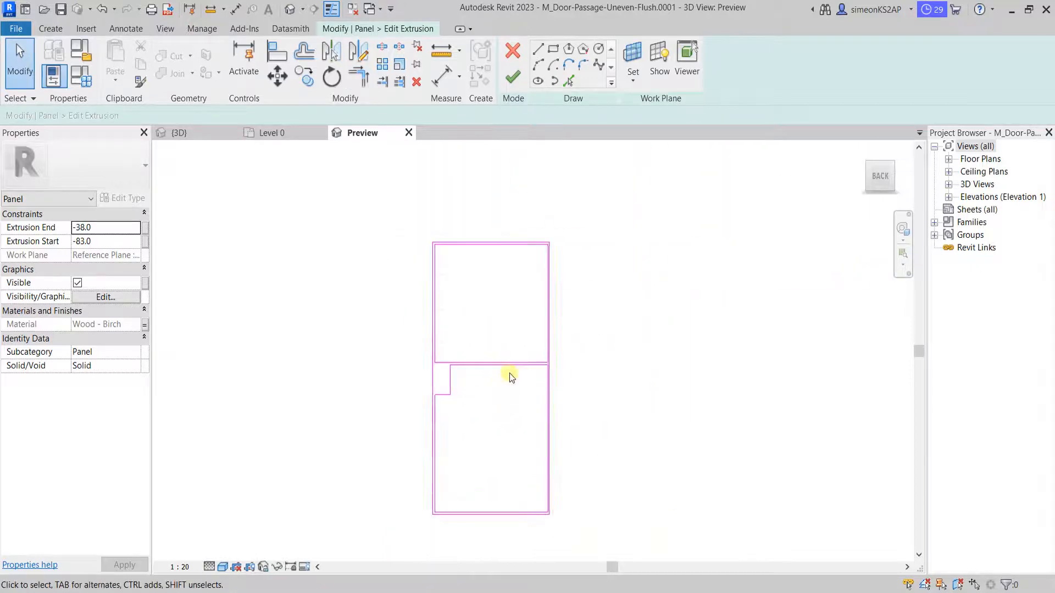
{"action": "left_click", "coordinate": [513, 78]}
{"action": "scroll", "coordinate": [385, 341], "scroll_direction": "down", "scroll_amount": 2}
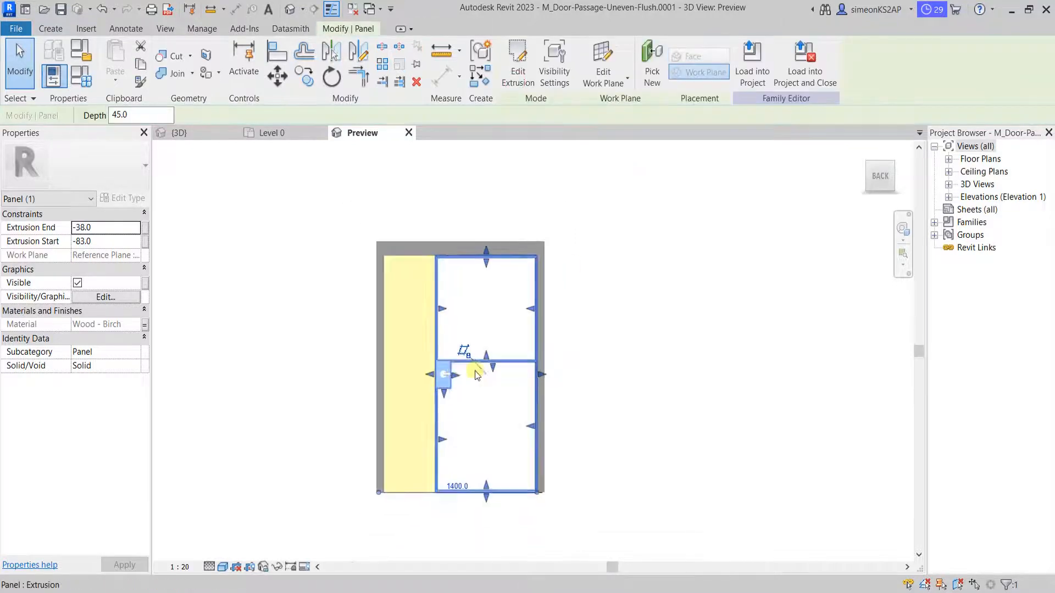
- Set the wide panel's subcategory to Frame/Mullion, associate its material with the Frame Material parameter, and deselect it
{"action": "left_click", "coordinate": [108, 354]}
{"action": "left_click", "coordinate": [134, 352]}
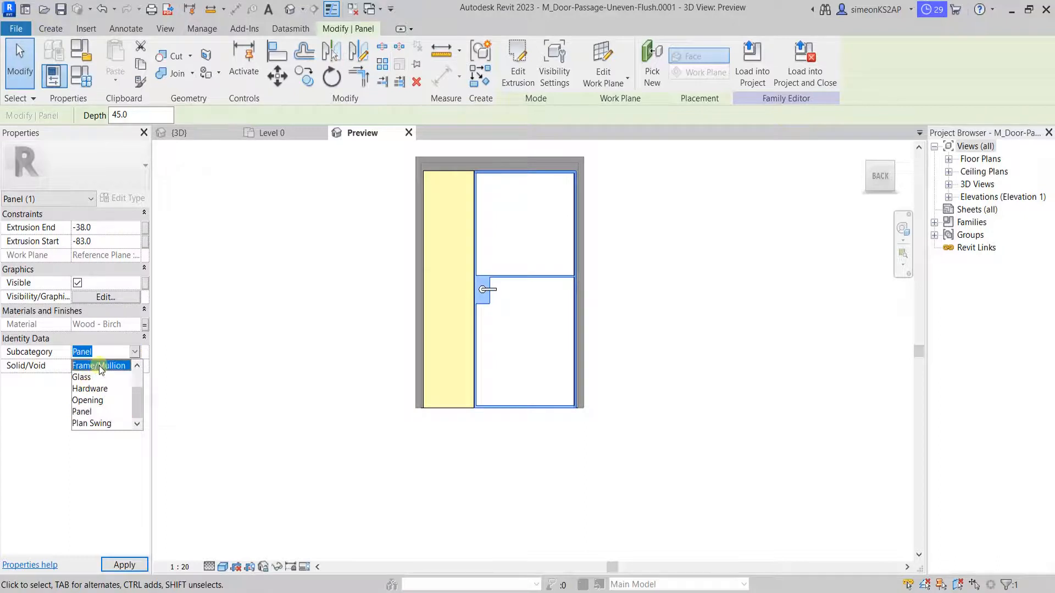
{"action": "left_click", "coordinate": [96, 366]}
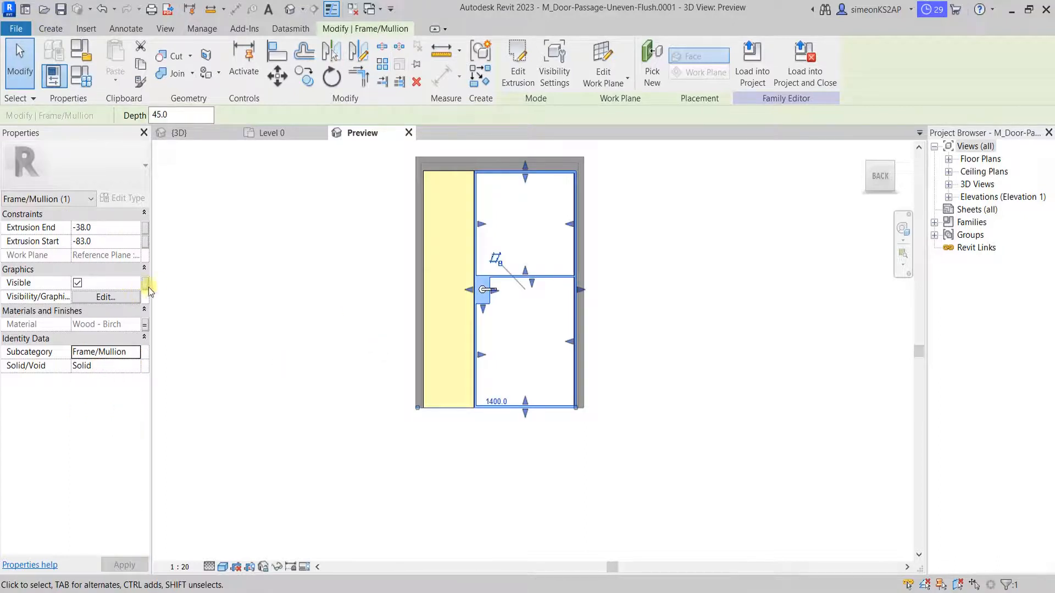
{"action": "left_click", "coordinate": [145, 327]}
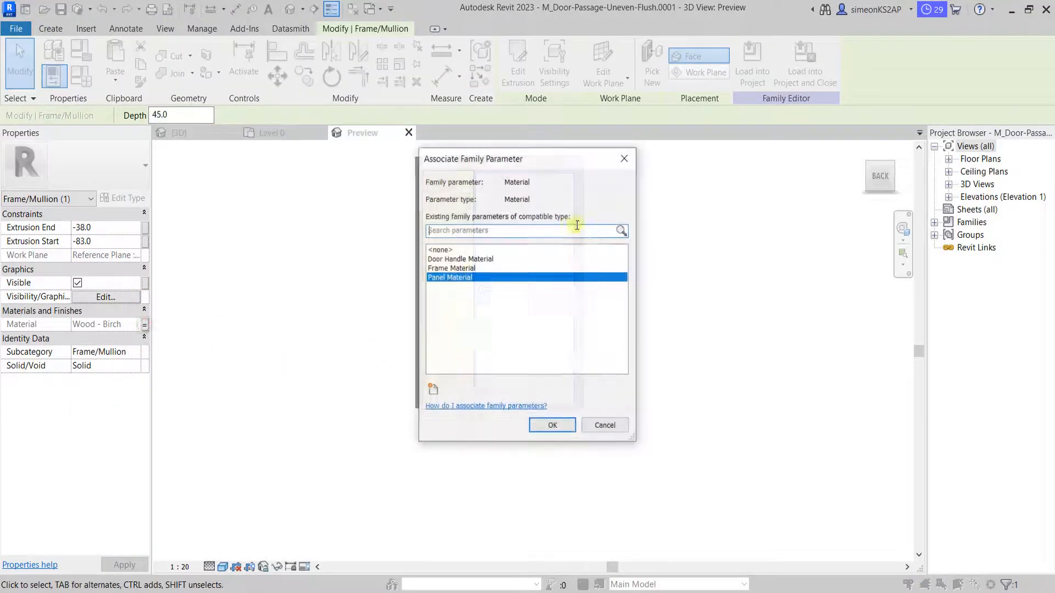
{"action": "left_click", "coordinate": [439, 268]}
{"action": "left_click", "coordinate": [544, 424]}
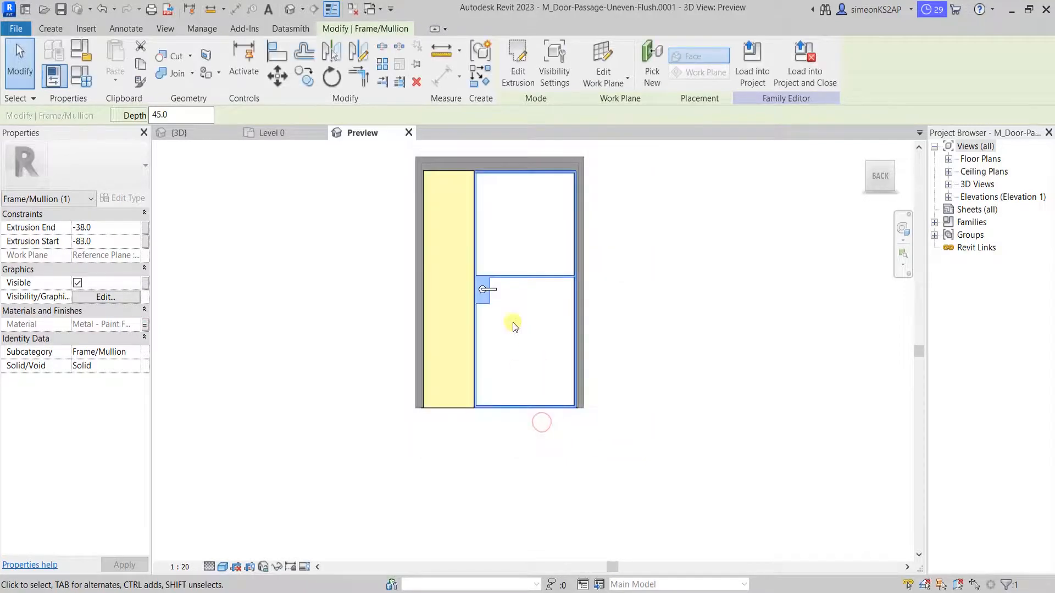
{"action": "scroll", "coordinate": [505, 228], "scroll_direction": "up", "scroll_amount": 2}
{"action": "scroll", "coordinate": [506, 227], "scroll_direction": "down", "scroll_amount": 1}
{"action": "middle_click_drag", "start_coordinate": [506, 230], "coordinate": [516, 311]}
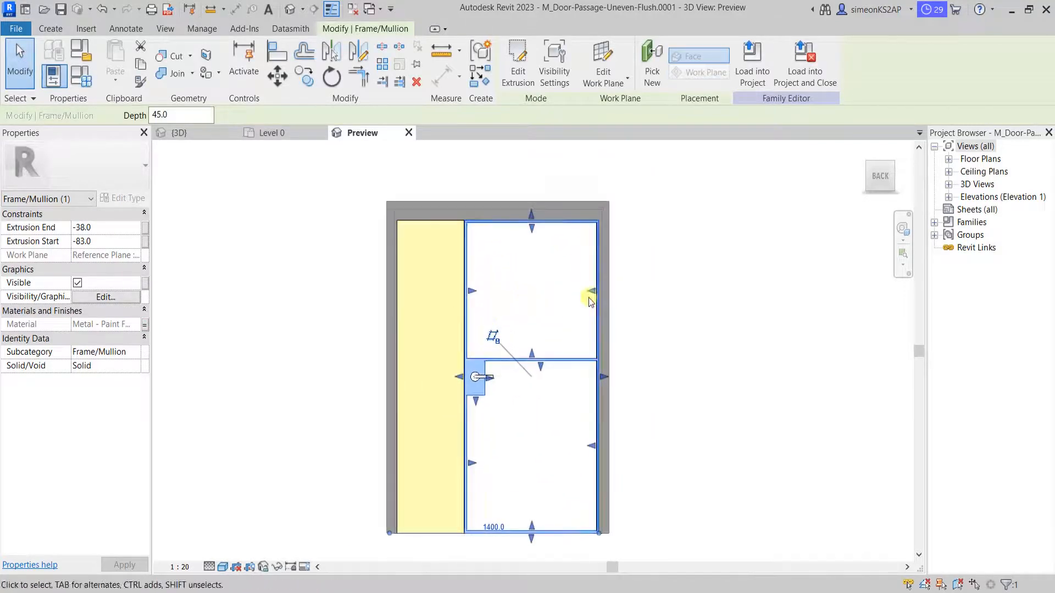
{"action": "left_click", "coordinate": [692, 304]}
- Edit the narrow panel's extrusion sketch and set up Pick Lines with a 16 mm offset
{"action": "scroll", "coordinate": [450, 250], "scroll_direction": "up", "scroll_amount": 3}
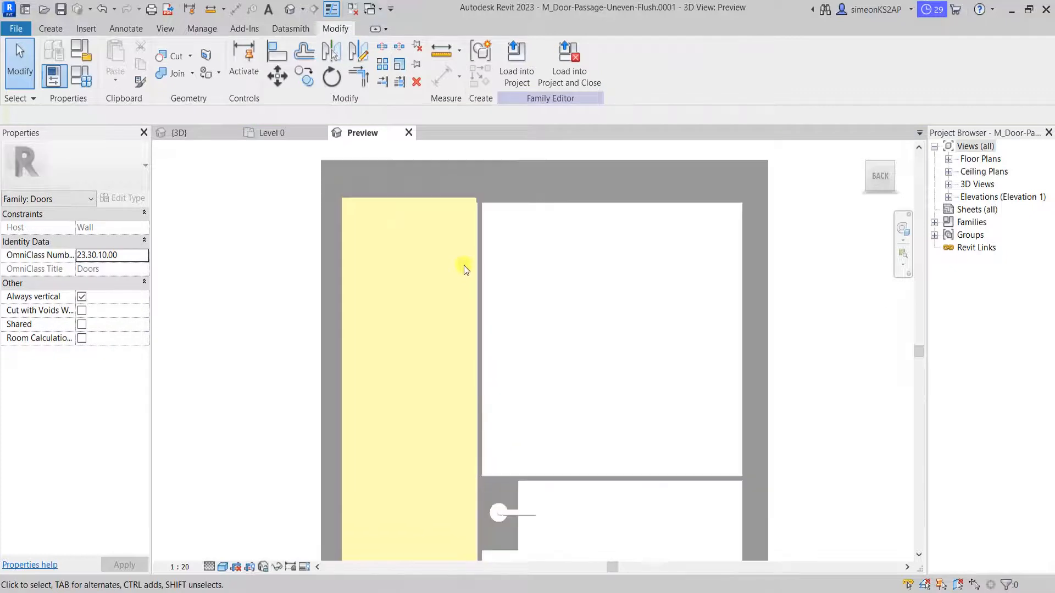
{"action": "scroll", "coordinate": [497, 259], "scroll_direction": "down", "scroll_amount": 3}
{"action": "scroll", "coordinate": [495, 330], "scroll_direction": "up", "scroll_amount": 1}
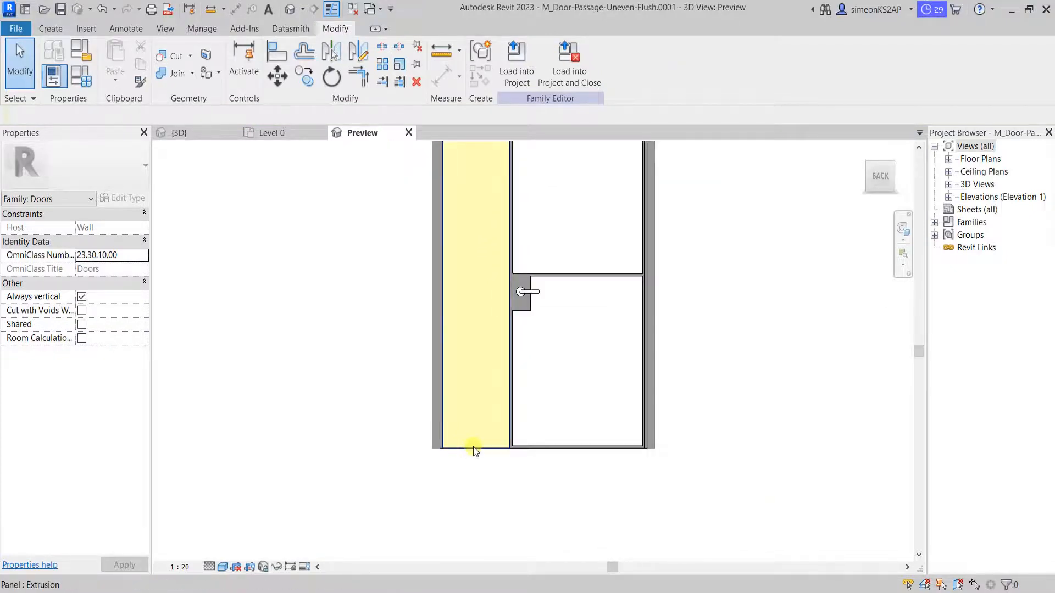
{"action": "left_click", "coordinate": [499, 402]}
{"action": "middle_click_drag", "start_coordinate": [511, 353], "coordinate": [457, 440]}
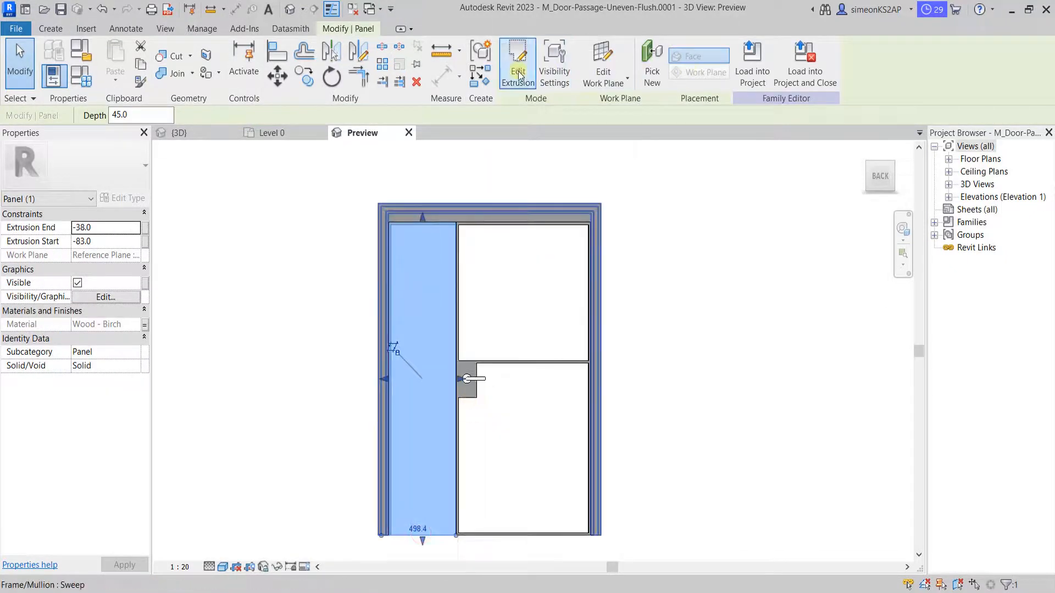
{"action": "left_click", "coordinate": [568, 80]}
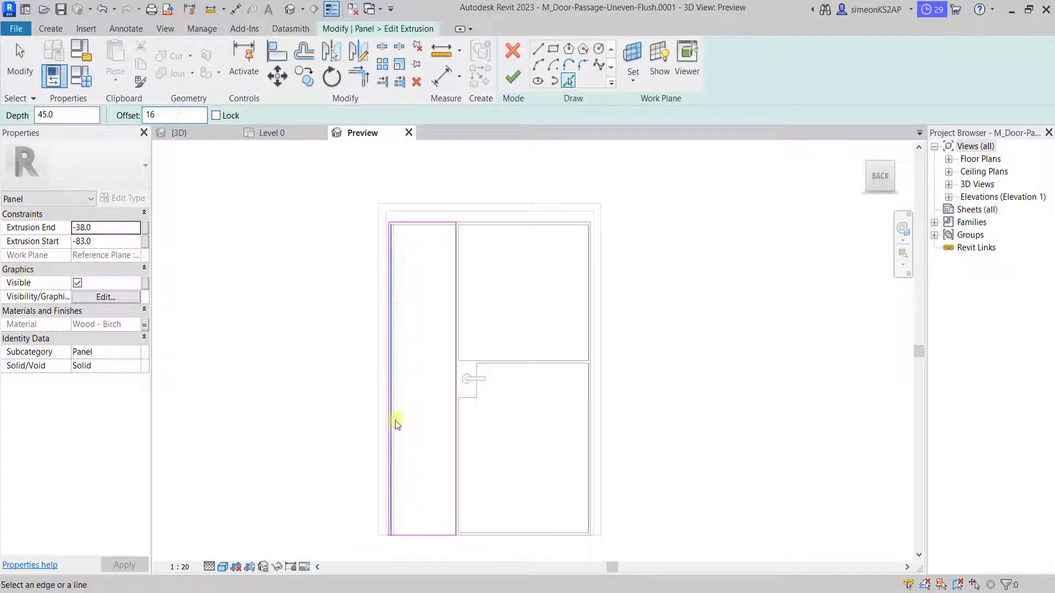
- Offset the narrow panel's top line and both vertical lines 16 mm inward
{"action": "scroll", "coordinate": [424, 212], "scroll_direction": "up", "scroll_amount": 3}
{"action": "scroll", "coordinate": [406, 222], "scroll_direction": "up", "scroll_amount": 2}
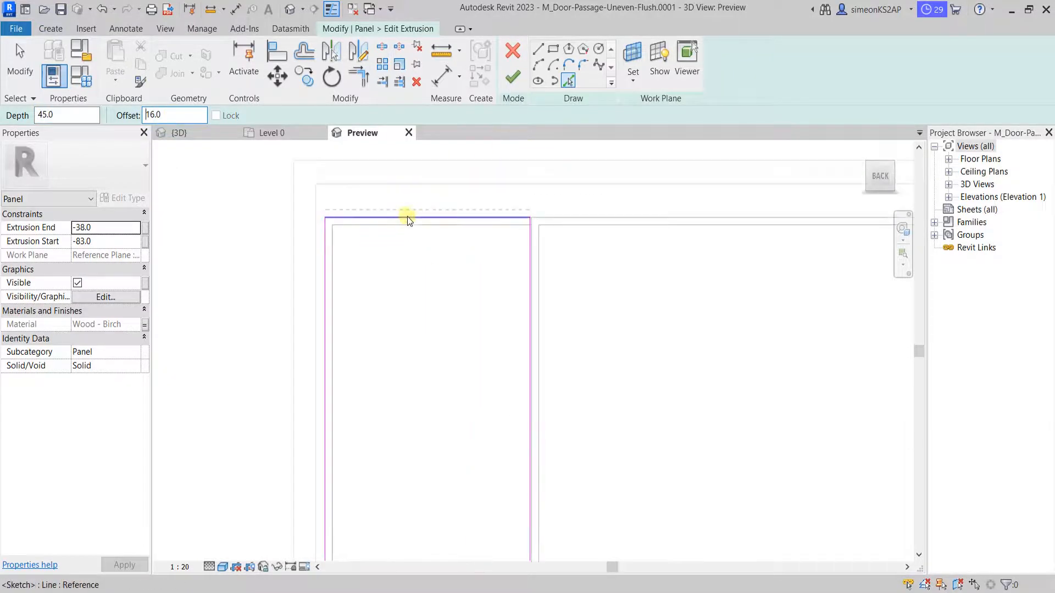
{"action": "left_click", "coordinate": [390, 220]}
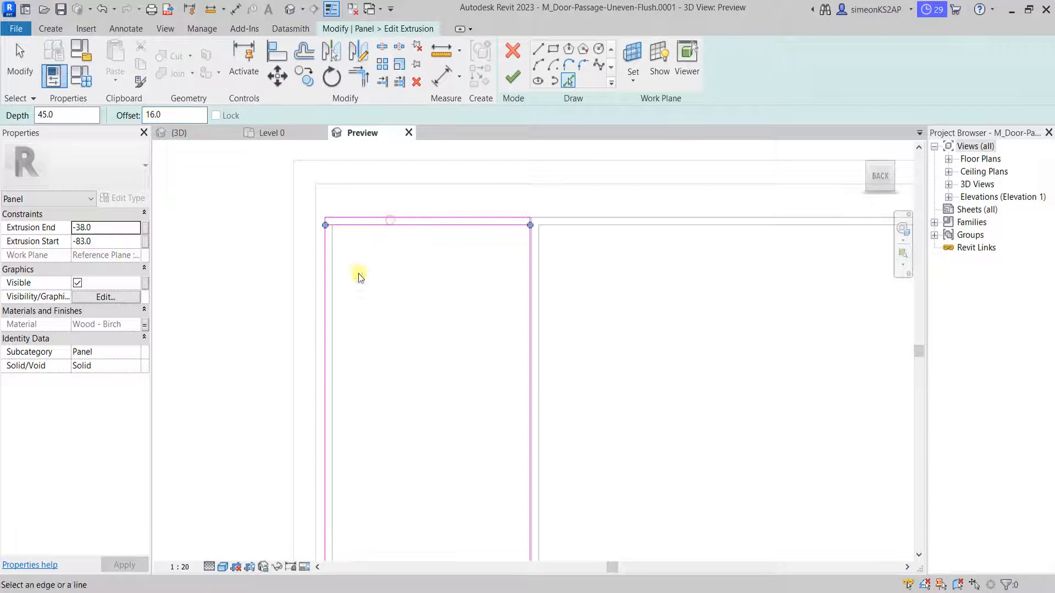
{"action": "left_click", "coordinate": [328, 284]}
{"action": "scroll", "coordinate": [536, 291], "scroll_direction": "up", "scroll_amount": 2}
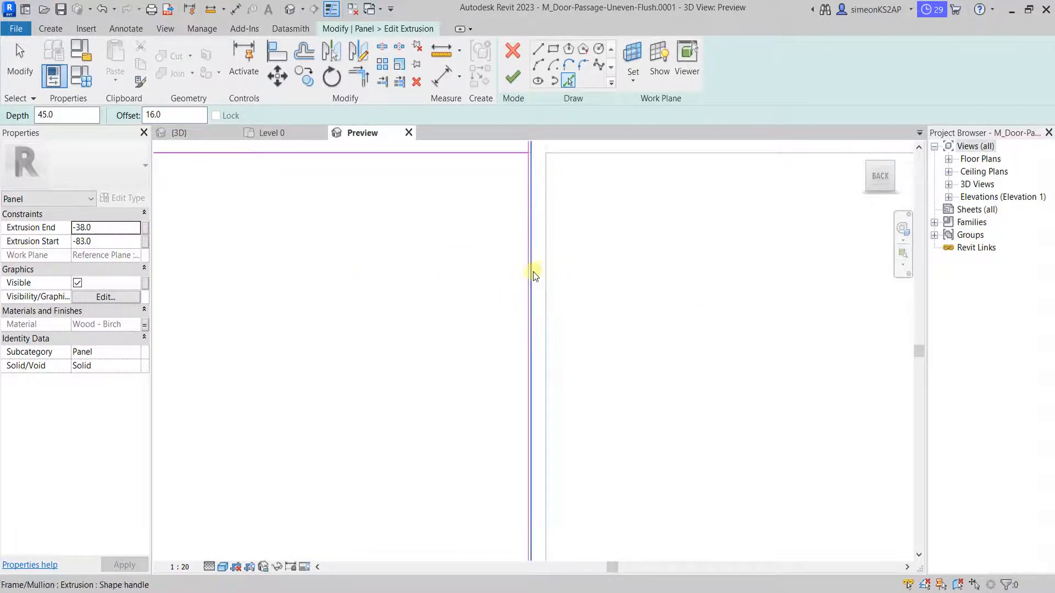
{"action": "left_click", "coordinate": [525, 274]}
- Offset the narrow panel's bottom line 16 mm inward and leave the Pick Lines tool
{"action": "scroll", "coordinate": [482, 274], "scroll_direction": "down", "scroll_amount": 5}
{"action": "middle_click_drag", "start_coordinate": [430, 378], "coordinate": [478, 225]}
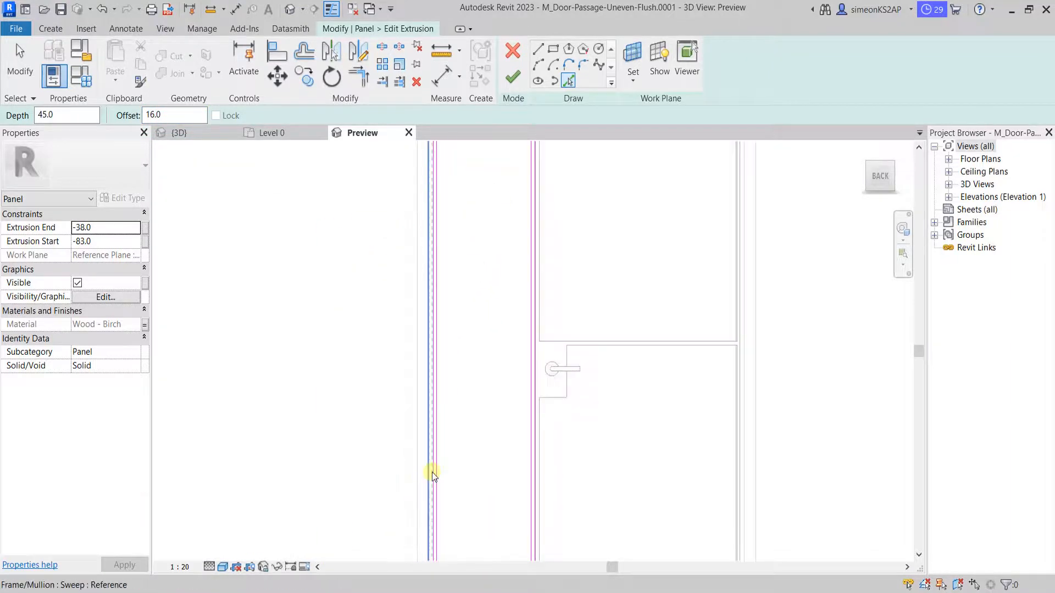
{"action": "scroll", "coordinate": [432, 473], "scroll_direction": "down", "scroll_amount": 2}
{"action": "middle_click_drag", "start_coordinate": [469, 445], "coordinate": [499, 389]}
{"action": "scroll", "coordinate": [511, 458], "scroll_direction": "up", "scroll_amount": 4}
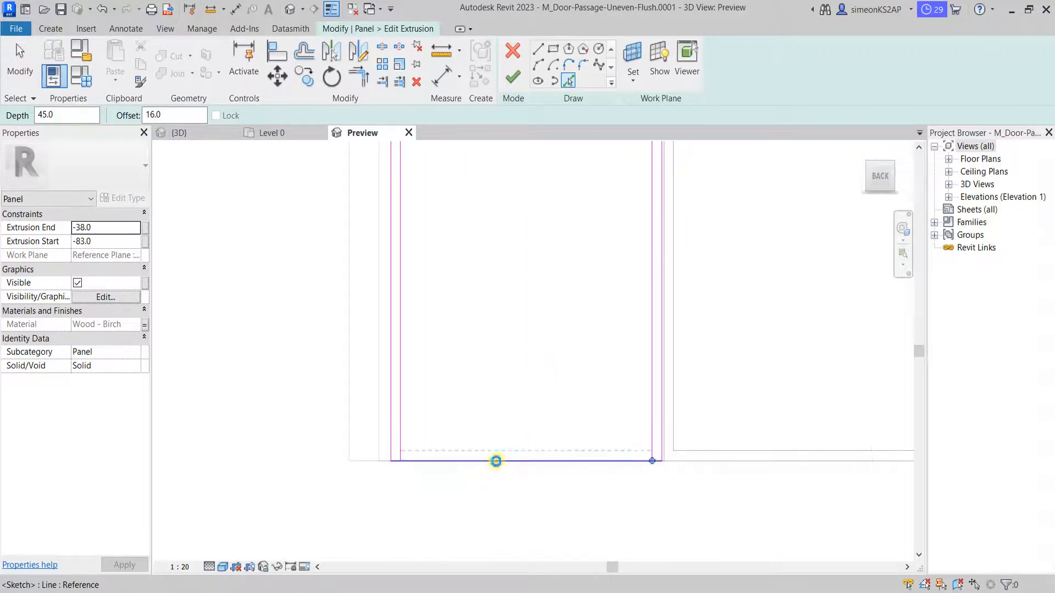
{"action": "left_click", "coordinate": [496, 461]}
{"action": "scroll", "coordinate": [517, 434], "scroll_direction": "down", "scroll_amount": 4}
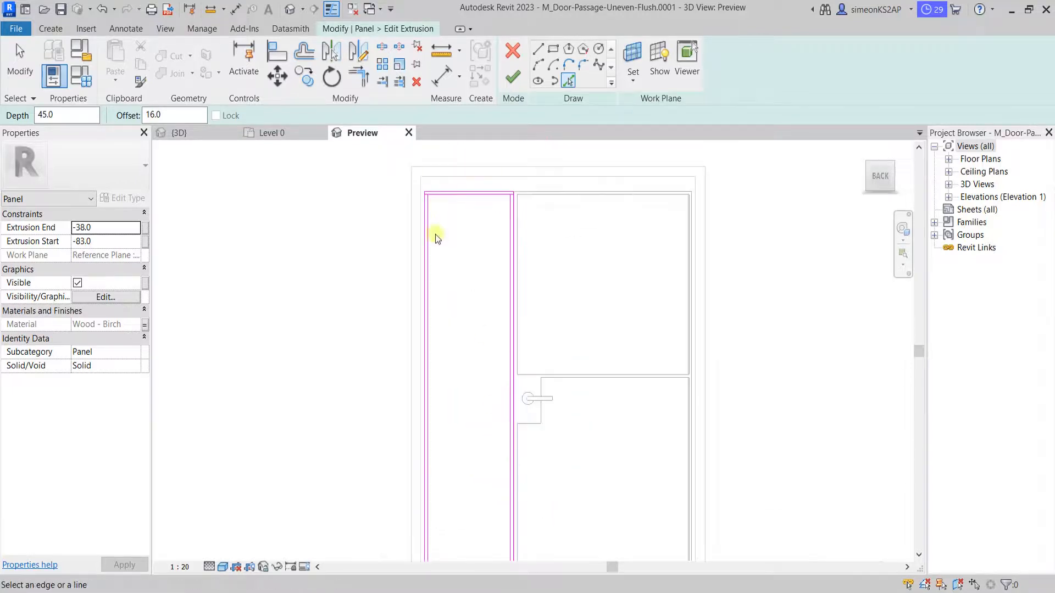
{"action": "right_click", "coordinate": [456, 235]}
{"action": "left_click", "coordinate": [459, 236]}
{"action": "right_click", "coordinate": [465, 228]}
{"action": "left_click", "coordinate": [483, 234]}
{"action": "scroll", "coordinate": [436, 156], "scroll_direction": "up", "scroll_amount": 2}
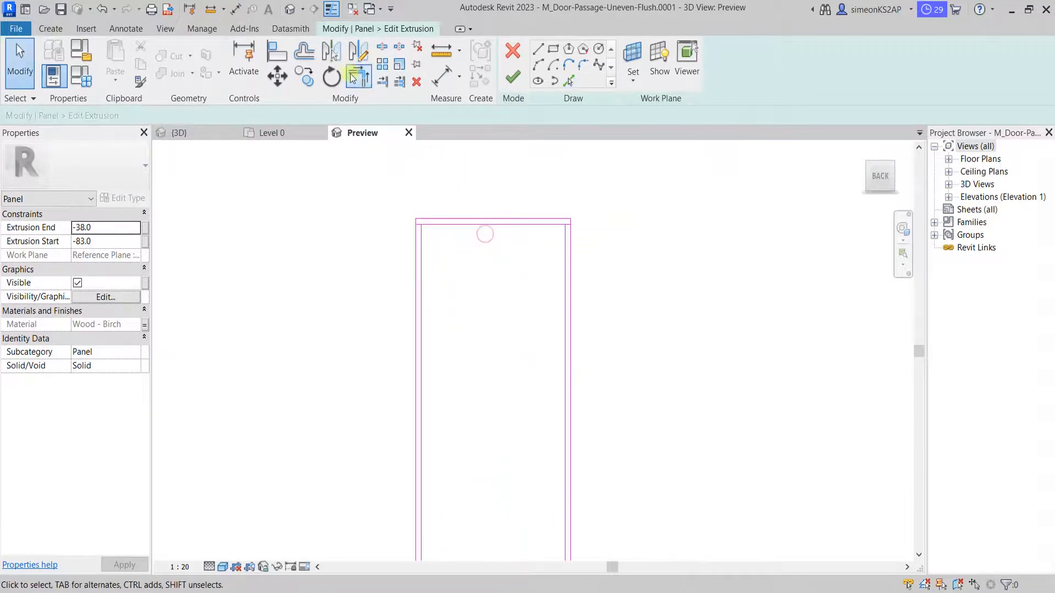
- Trim the narrow panel's inner offset lines to clean corners at both ends of the top line
{"action": "left_click", "coordinate": [363, 76]}
{"action": "scroll", "coordinate": [417, 223], "scroll_direction": "up", "scroll_amount": 2}
{"action": "left_click", "coordinate": [427, 239]}
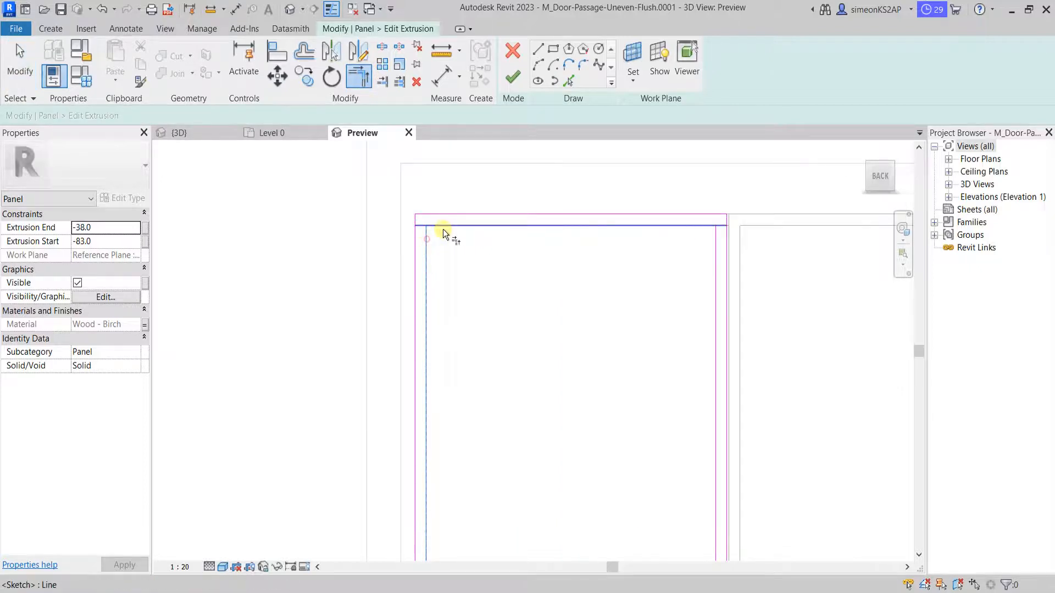
{"action": "left_click", "coordinate": [450, 225]}
{"action": "scroll", "coordinate": [518, 263], "scroll_direction": "down", "scroll_amount": 2}
{"action": "middle_click_drag", "start_coordinate": [564, 278], "coordinate": [476, 289]}
{"action": "scroll", "coordinate": [552, 260], "scroll_direction": "up", "scroll_amount": 5}
{"action": "left_click", "coordinate": [535, 261]}
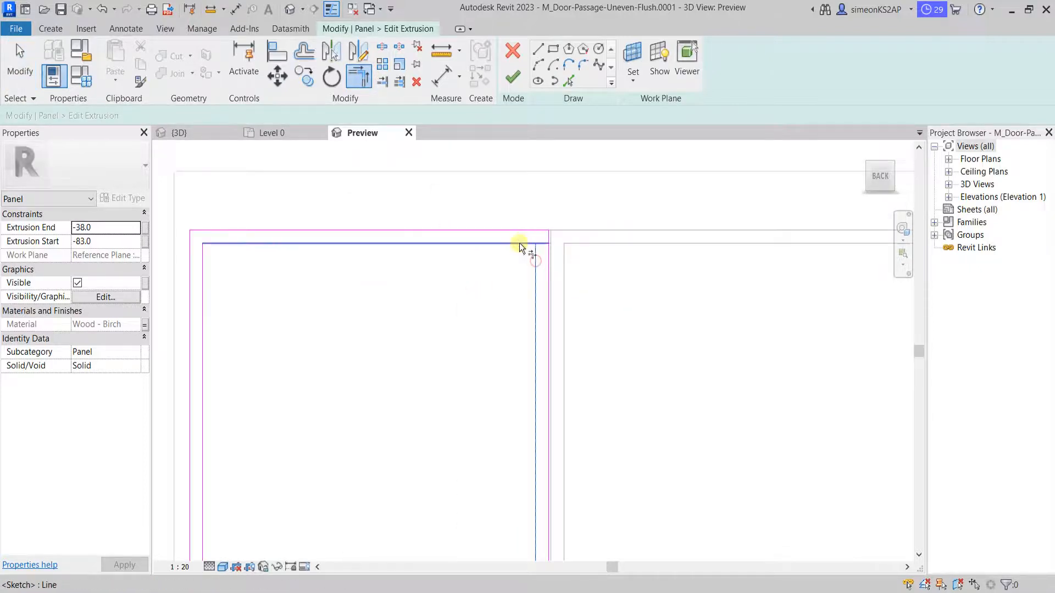
{"action": "left_click", "coordinate": [519, 243]}
- Trim the narrow panel's inner offset lines to clean corners at both ends of the bottom line
{"action": "scroll", "coordinate": [515, 279], "scroll_direction": "down", "scroll_amount": 1}
{"action": "scroll", "coordinate": [515, 280], "scroll_direction": "down", "scroll_amount": 3}
{"action": "middle_click_drag", "start_coordinate": [477, 412], "coordinate": [552, 192]}
{"action": "scroll", "coordinate": [557, 363], "scroll_direction": "down", "scroll_amount": 2}
{"action": "middle_click_drag", "start_coordinate": [574, 361], "coordinate": [606, 183]}
{"action": "scroll", "coordinate": [603, 444], "scroll_direction": "up", "scroll_amount": 5}
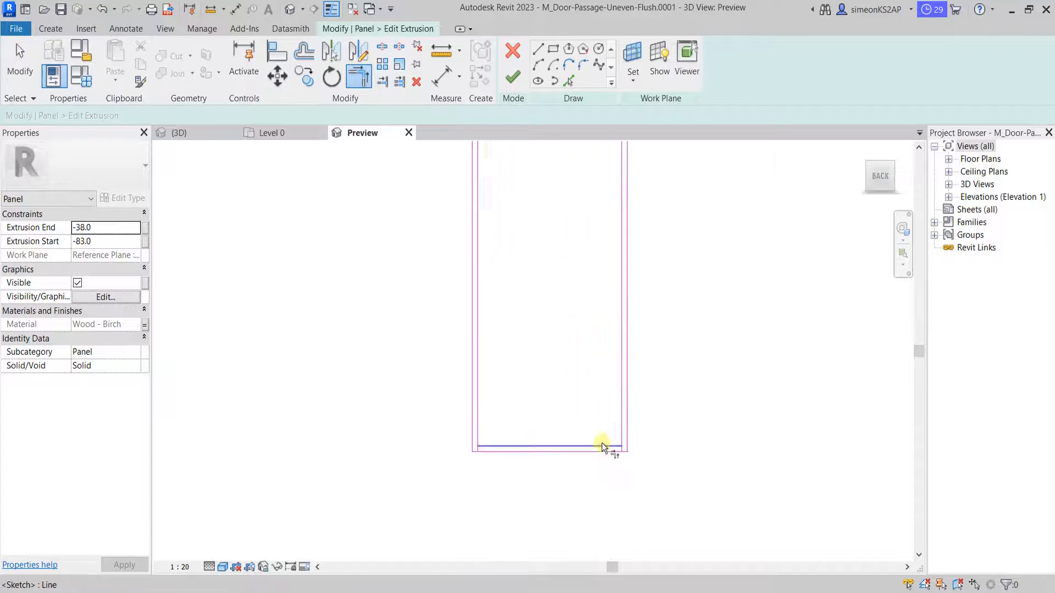
{"action": "left_click", "coordinate": [632, 444]}
{"action": "left_click", "coordinate": [644, 424]}
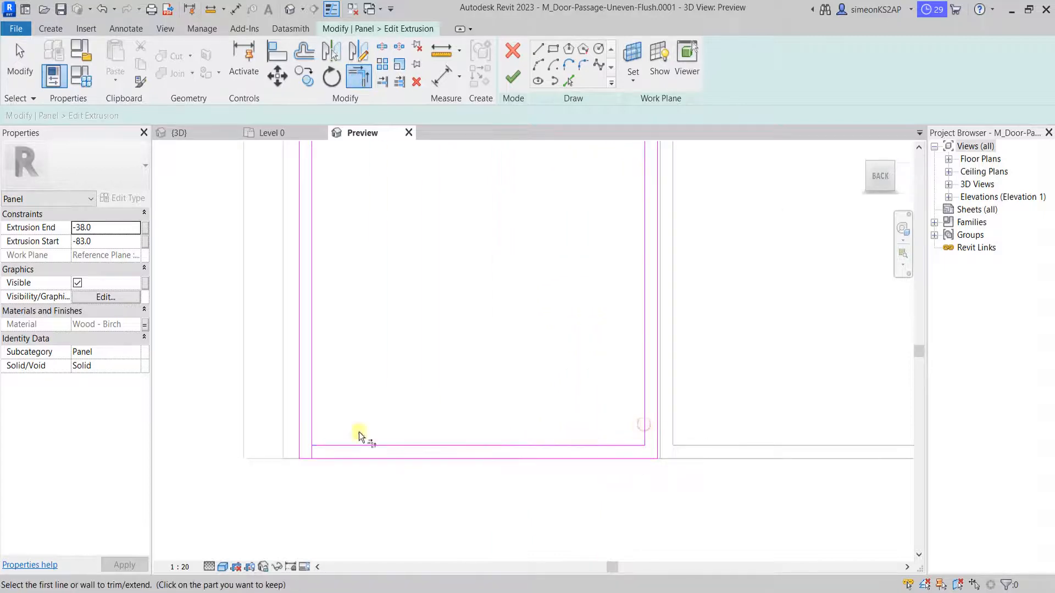
{"action": "left_click", "coordinate": [332, 445]}
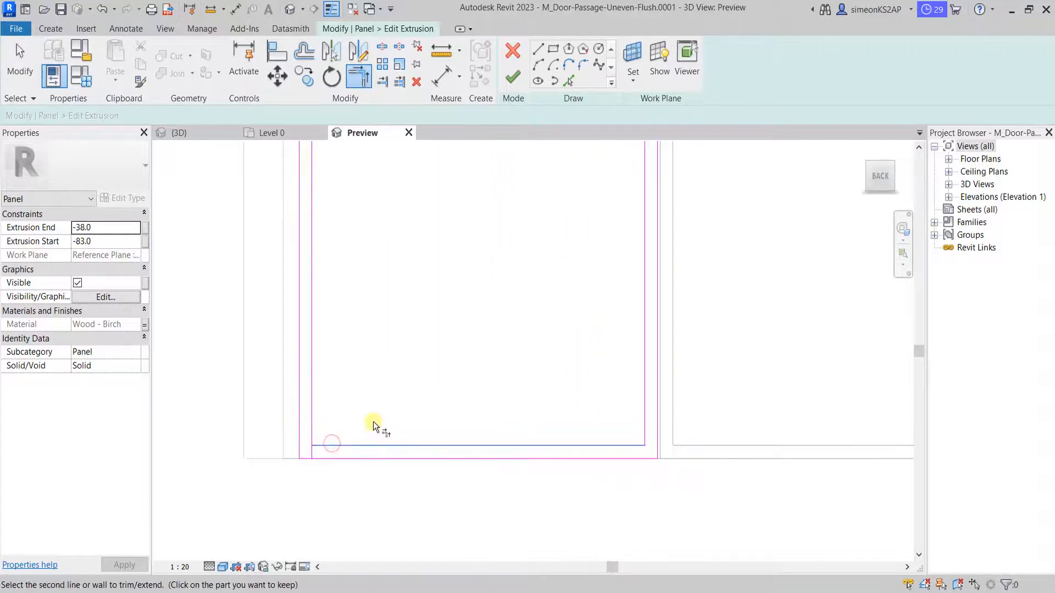
{"action": "left_click", "coordinate": [310, 414]}
- Leave the Trim tool and finish editing the narrow panel's extrusion sketch
{"action": "scroll", "coordinate": [395, 410], "scroll_direction": "down", "scroll_amount": 3}
{"action": "middle_click_drag", "start_coordinate": [449, 320], "coordinate": [453, 469]}
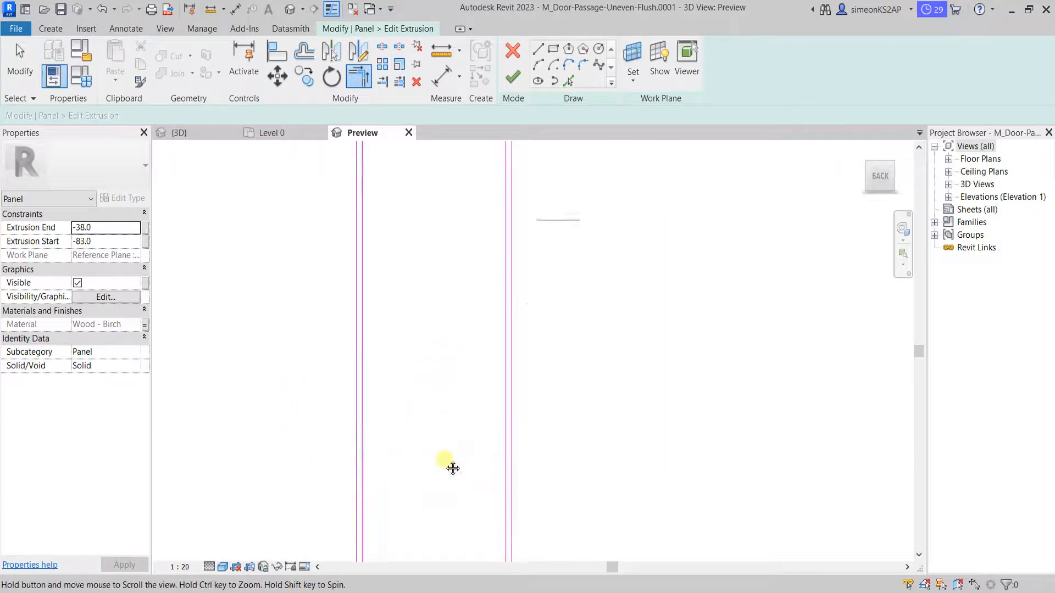
{"action": "scroll", "coordinate": [463, 416], "scroll_direction": "down", "scroll_amount": 2}
{"action": "scroll", "coordinate": [470, 367], "scroll_direction": "down", "scroll_amount": 2}
{"action": "right_click", "coordinate": [420, 273]}
{"action": "left_click", "coordinate": [439, 281]}
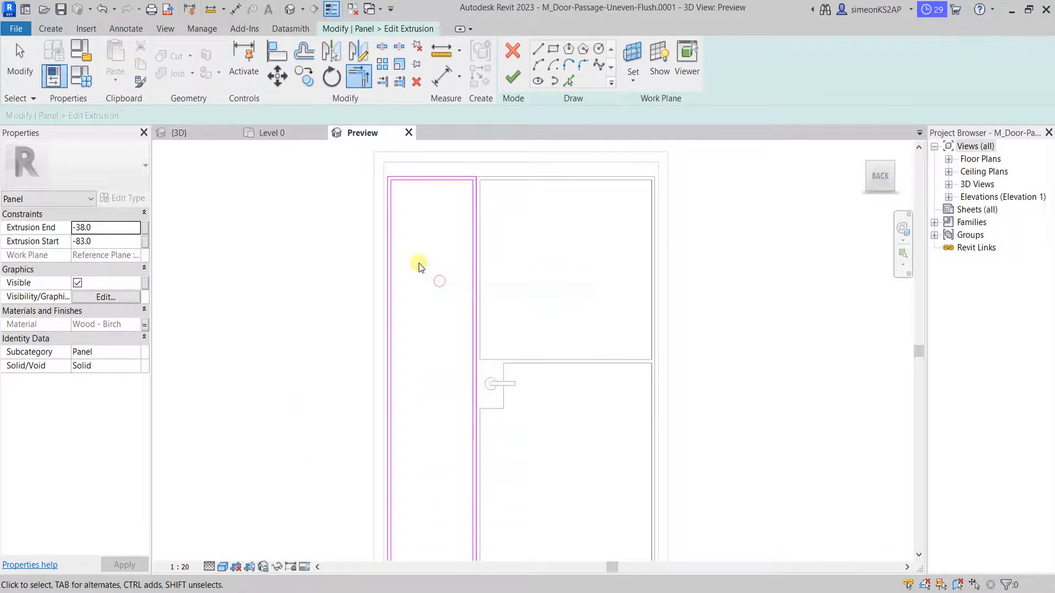
{"action": "right_click", "coordinate": [419, 263]}
{"action": "left_click", "coordinate": [453, 275]}
{"action": "left_click", "coordinate": [514, 78]}
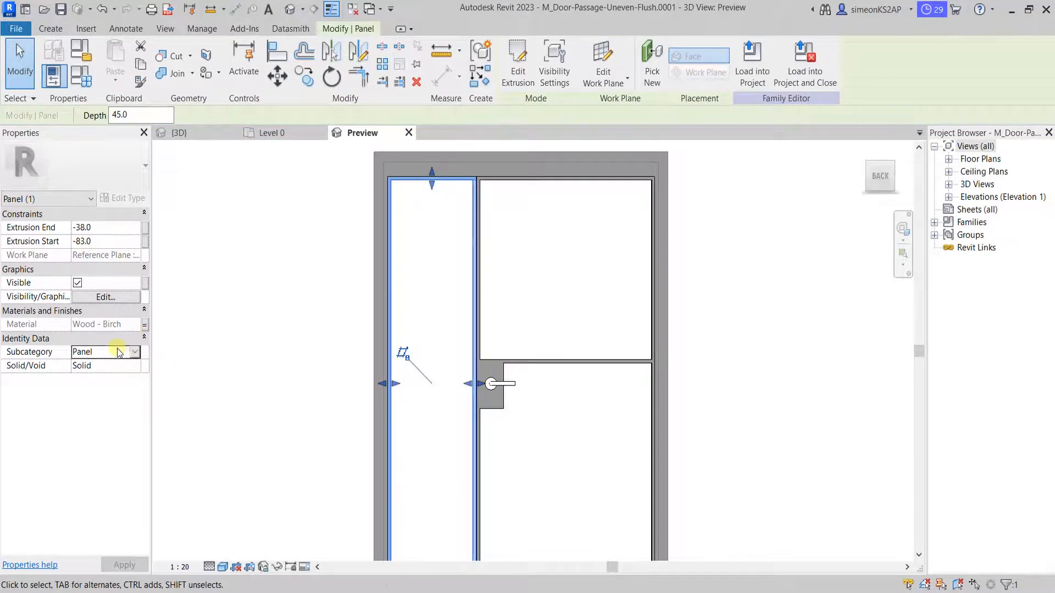
- Set the narrow panel's subcategory to Frame/Mullion, associate its material with the Frame Material parameter, and deselect it
{"action": "left_click", "coordinate": [135, 351]}
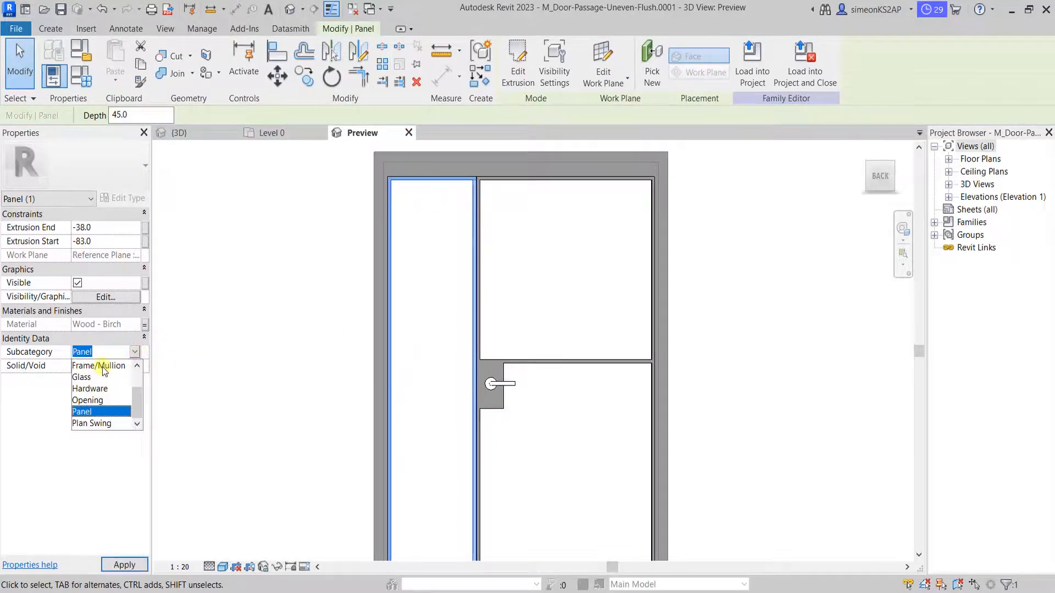
{"action": "left_click", "coordinate": [104, 371]}
{"action": "scroll", "coordinate": [447, 271], "scroll_direction": "down", "scroll_amount": 2}
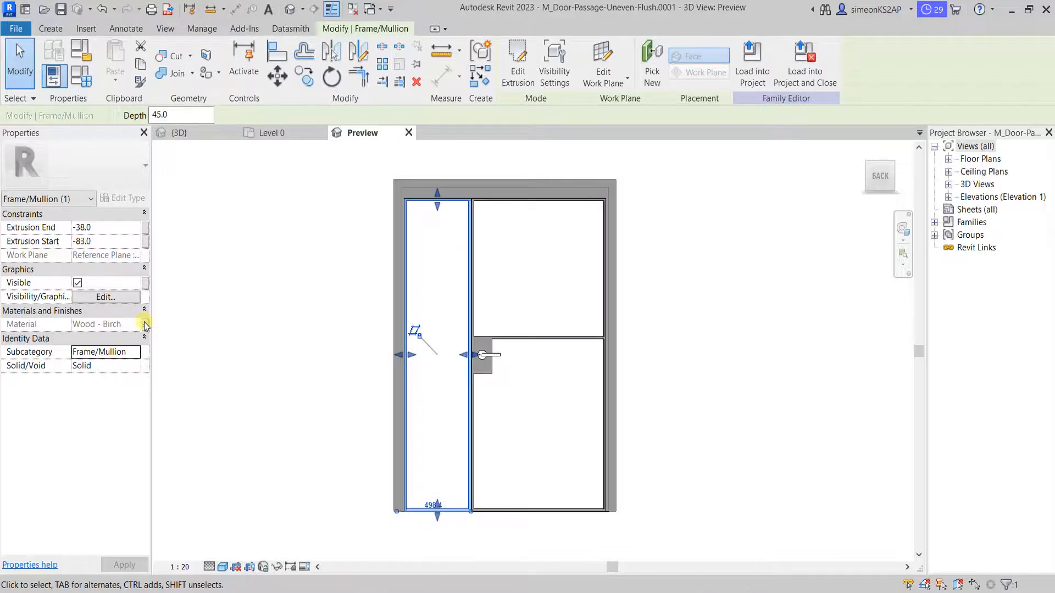
{"action": "left_click", "coordinate": [145, 324]}
{"action": "left_click", "coordinate": [448, 268]}
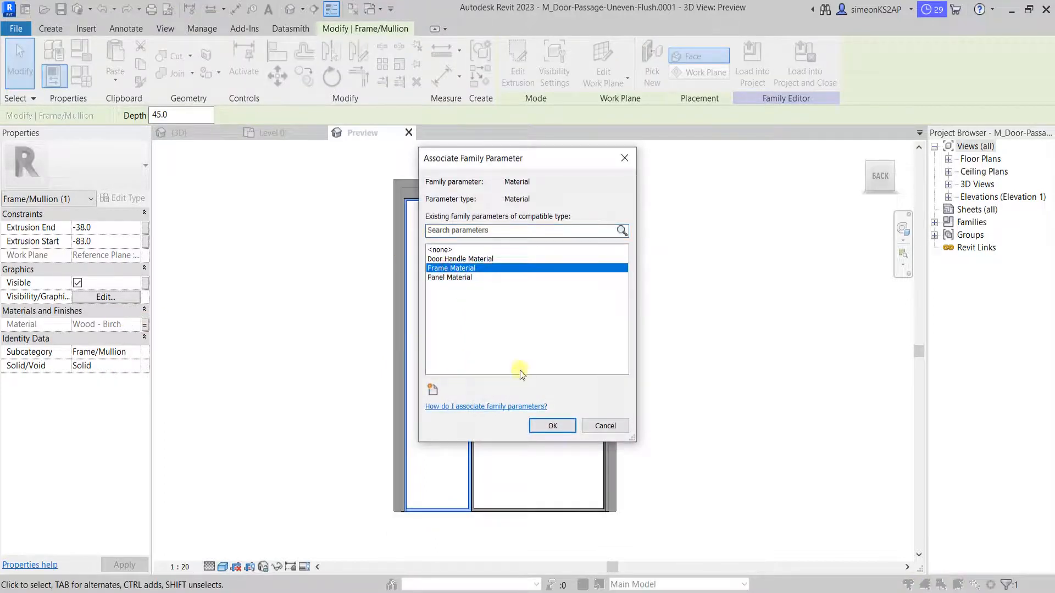
{"action": "left_click", "coordinate": [549, 425]}
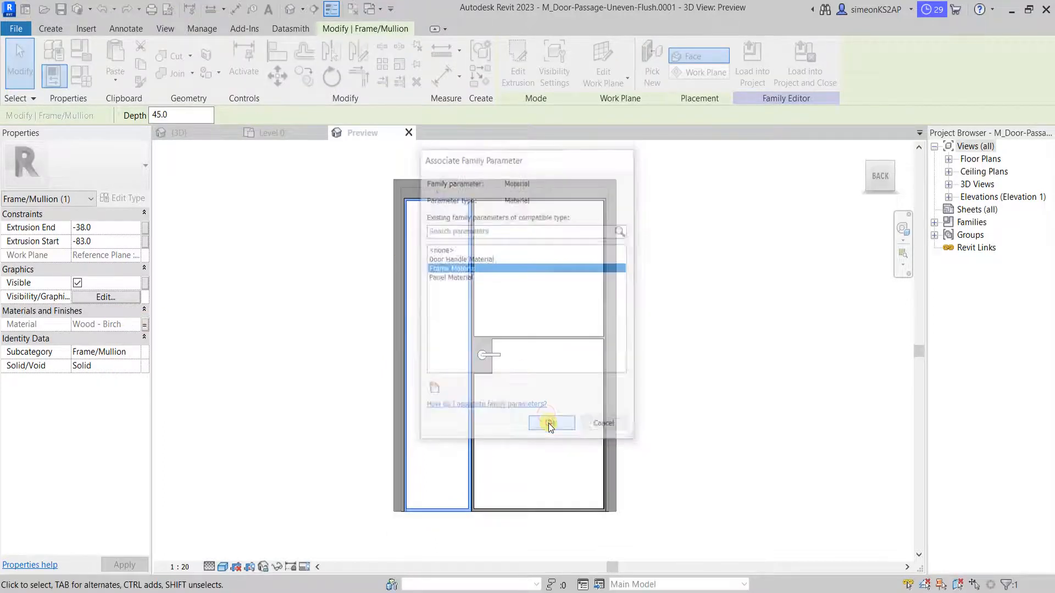
{"action": "left_click", "coordinate": [685, 432]}
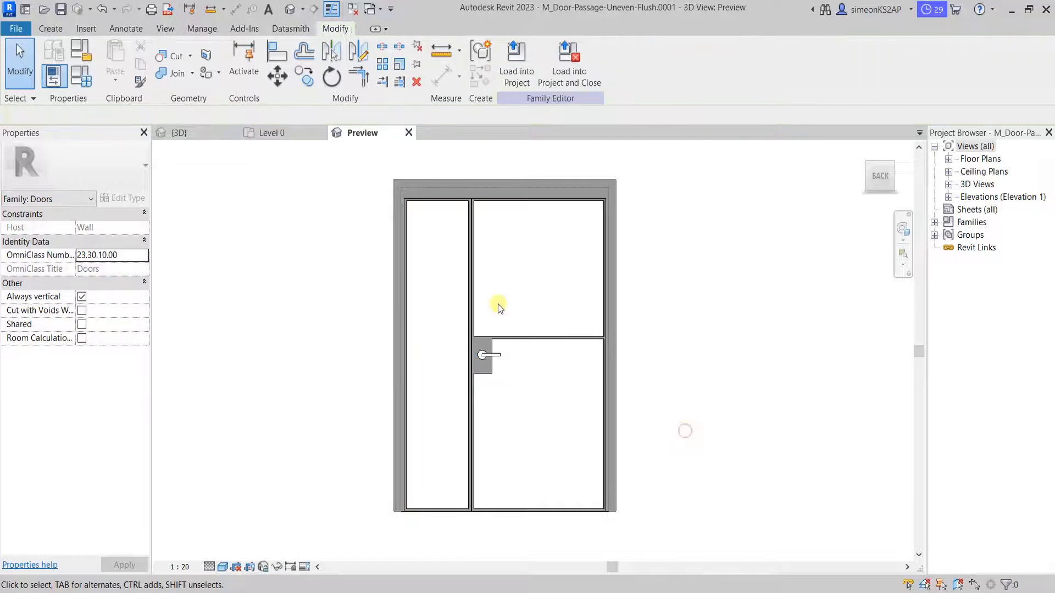
- Start a new extrusion and set its work plane by picking a face of the Frame/Mullion extrusion
{"action": "scroll", "coordinate": [497, 302], "scroll_direction": "down", "scroll_amount": 2}
{"action": "middle_click_drag", "start_coordinate": [490, 269], "coordinate": [492, 335]}
{"action": "scroll", "coordinate": [504, 360], "scroll_direction": "up", "scroll_amount": 2}
{"action": "middle_click_drag", "start_coordinate": [527, 422], "coordinate": [555, 327]}
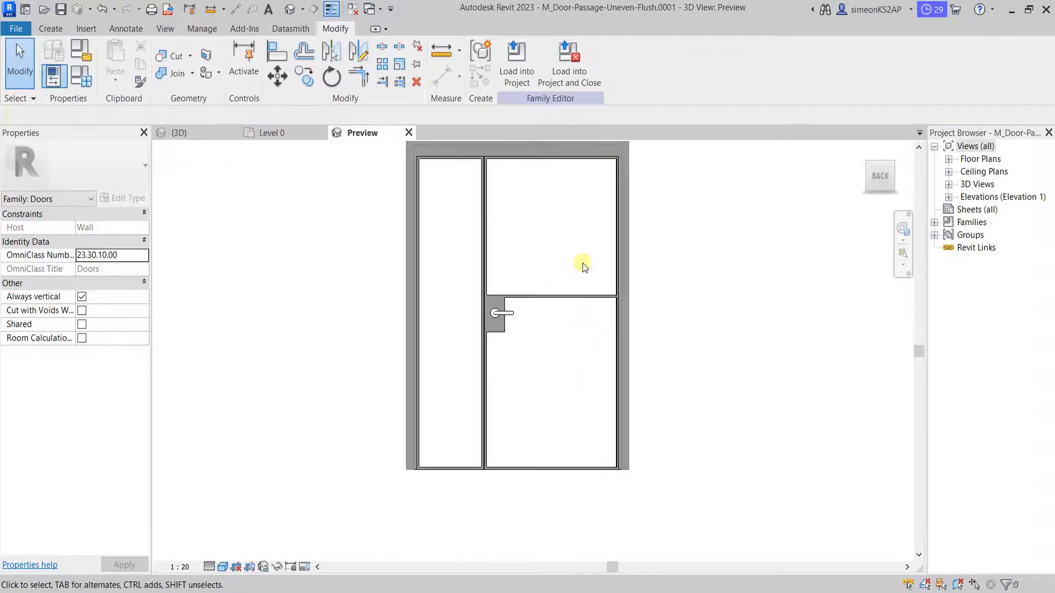
{"action": "left_click", "coordinate": [52, 31]}
{"action": "left_click", "coordinate": [118, 58]}
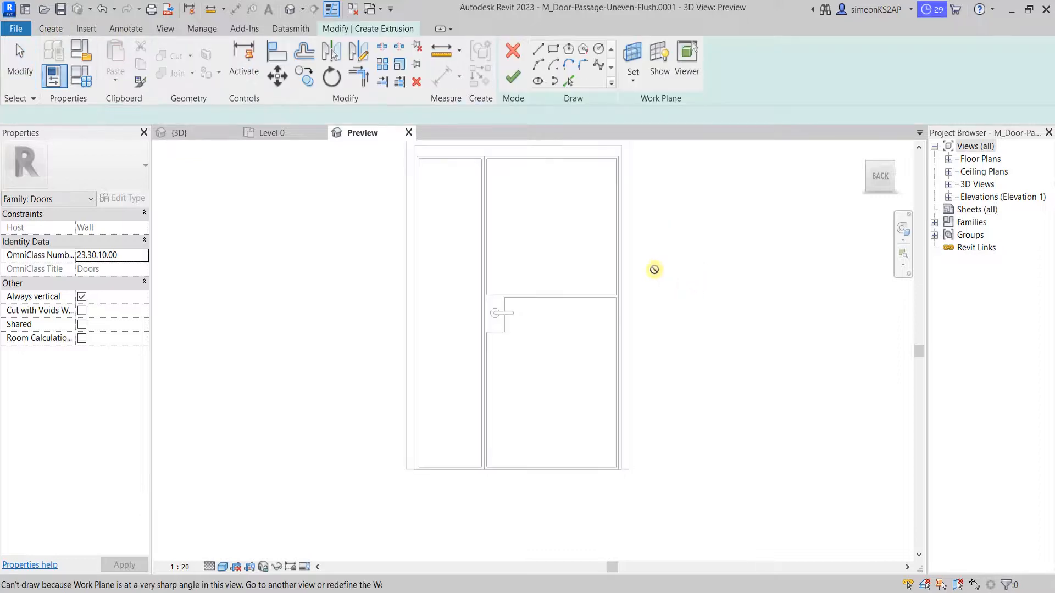
{"action": "left_click", "coordinate": [633, 55]}
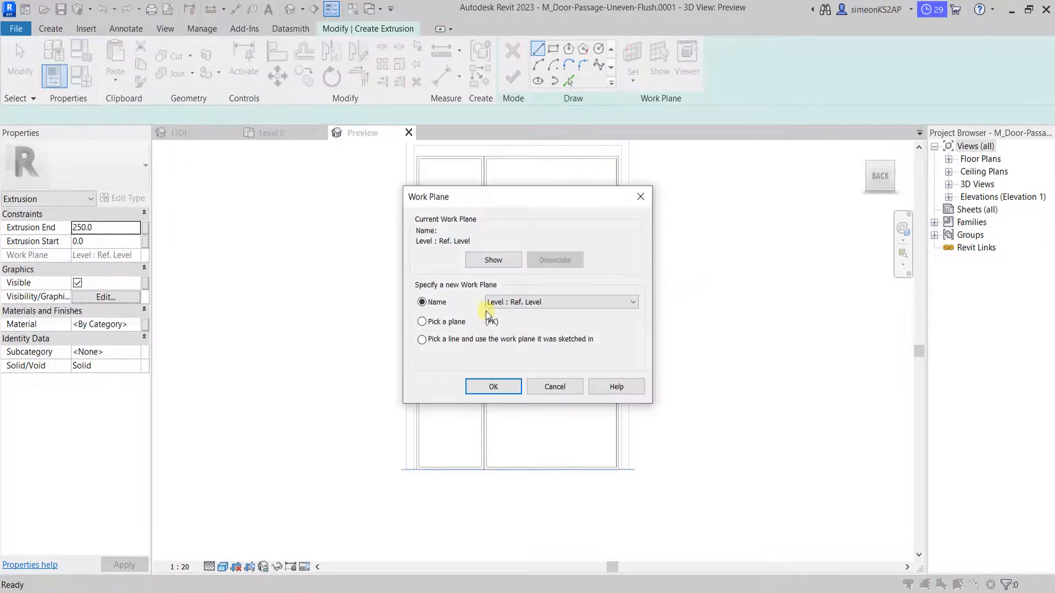
{"action": "left_click", "coordinate": [422, 322]}
{"action": "left_click", "coordinate": [493, 386]}
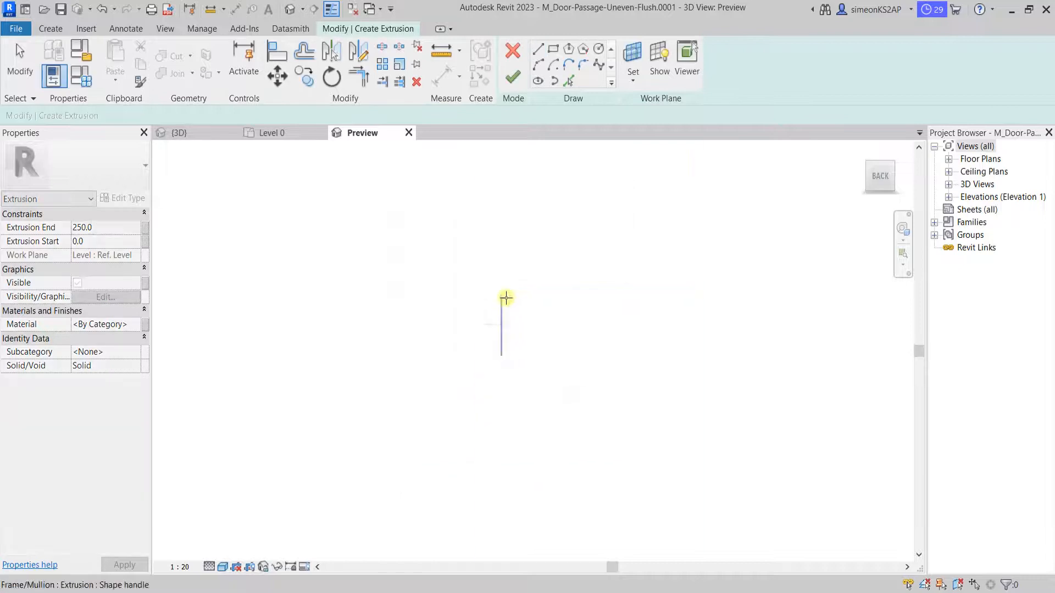
{"action": "left_click", "coordinate": [500, 306]}
{"action": "scroll", "coordinate": [513, 308], "scroll_direction": "down", "scroll_amount": 3}
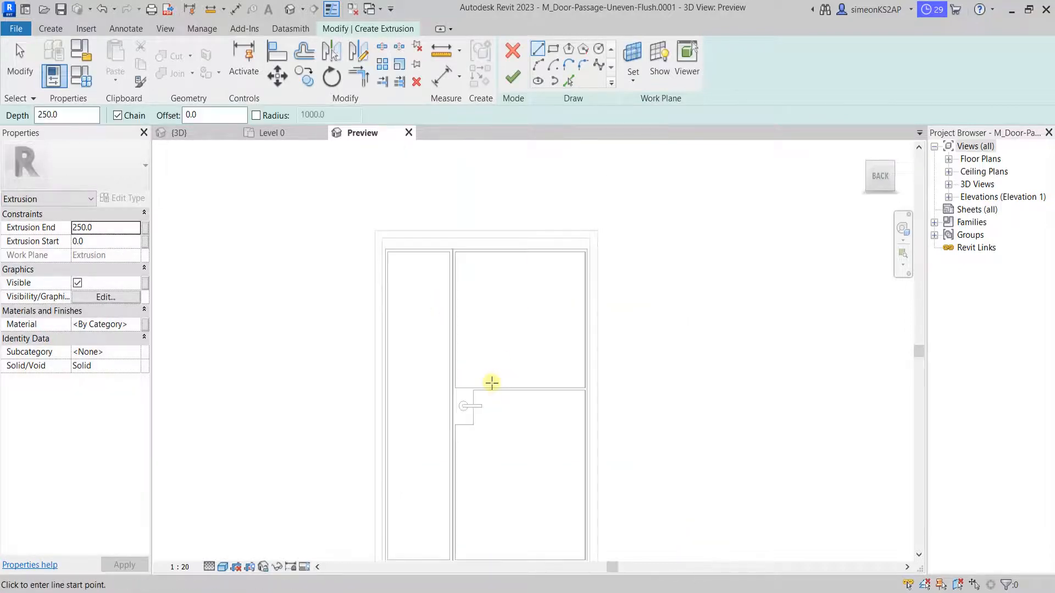
- Sketch a rectangle filling the wide panel's opening above the divider, from its inner top corner to the opposite bottom corner
{"action": "left_click", "coordinate": [553, 49]}
{"action": "scroll", "coordinate": [500, 189], "scroll_direction": "up", "scroll_amount": 2}
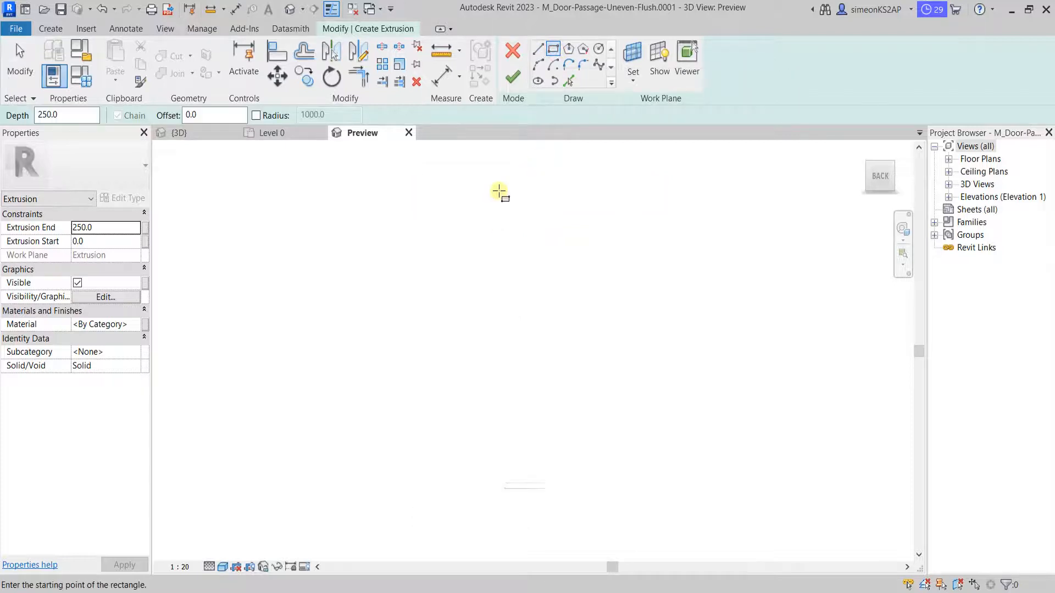
{"action": "scroll", "coordinate": [464, 223], "scroll_direction": "up", "scroll_amount": 2}
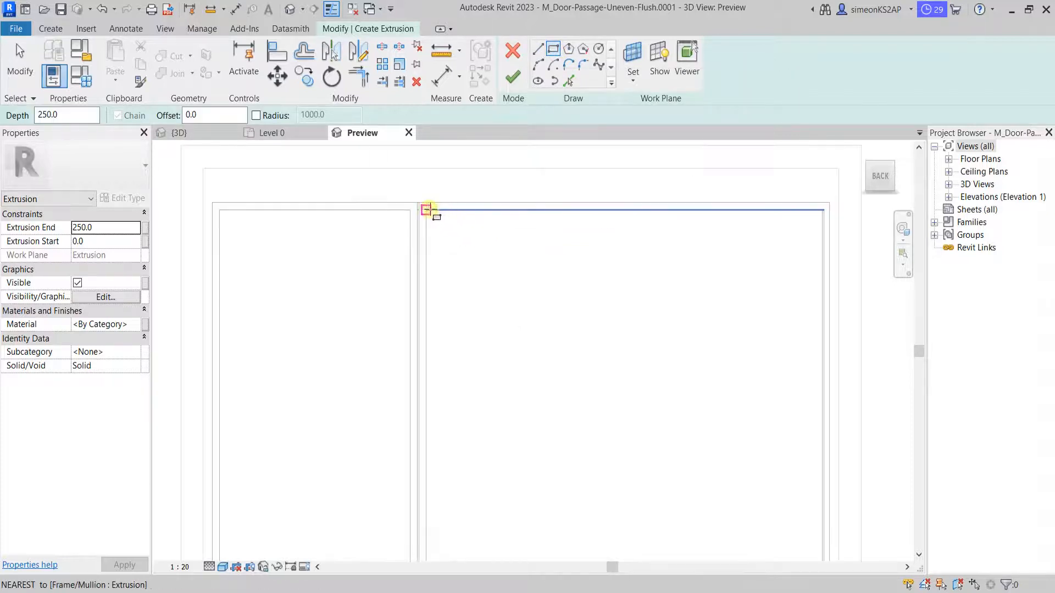
{"action": "left_click", "coordinate": [427, 210]}
{"action": "middle_click_drag", "start_coordinate": [529, 336], "coordinate": [522, 228]}
{"action": "scroll", "coordinate": [522, 229], "scroll_direction": "down", "scroll_amount": 2}
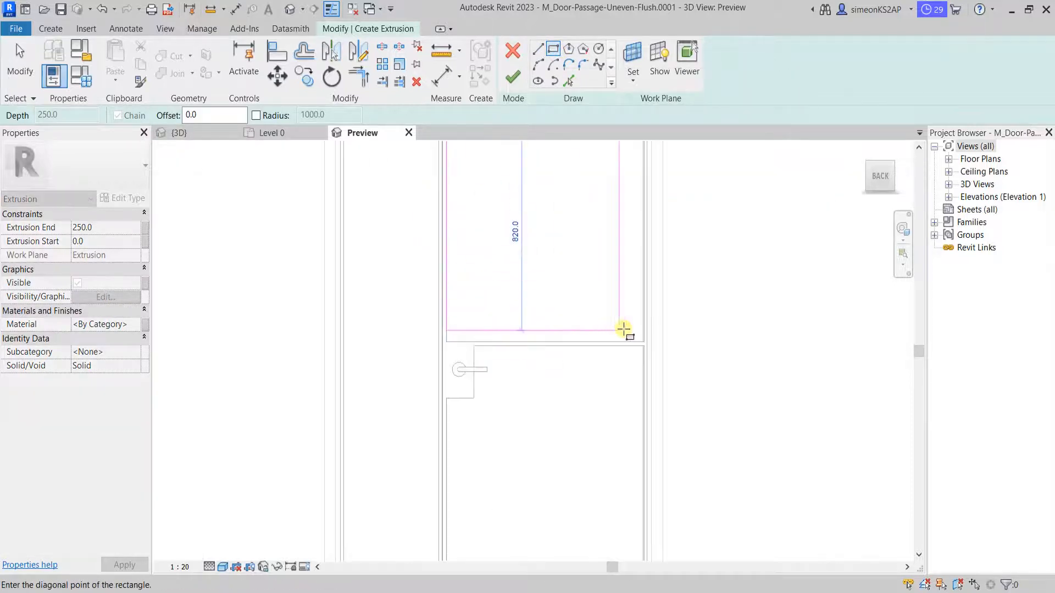
{"action": "left_click", "coordinate": [643, 341]}
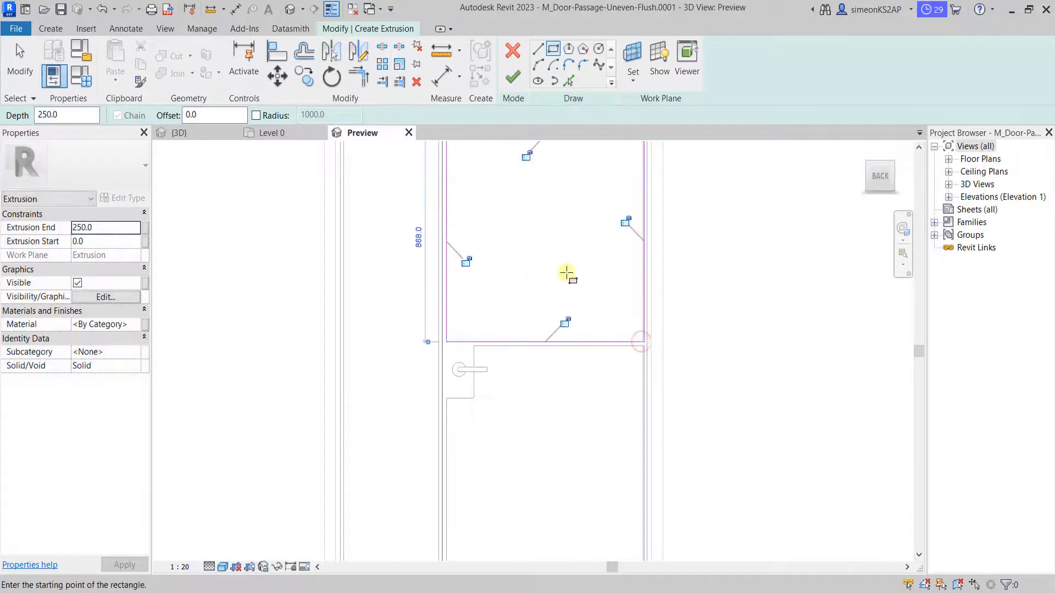
- Set the new extrusion's depth to 2 mm, finish the sketch, and deselect the pane
{"action": "scroll", "coordinate": [568, 296], "scroll_direction": "down", "scroll_amount": 2}
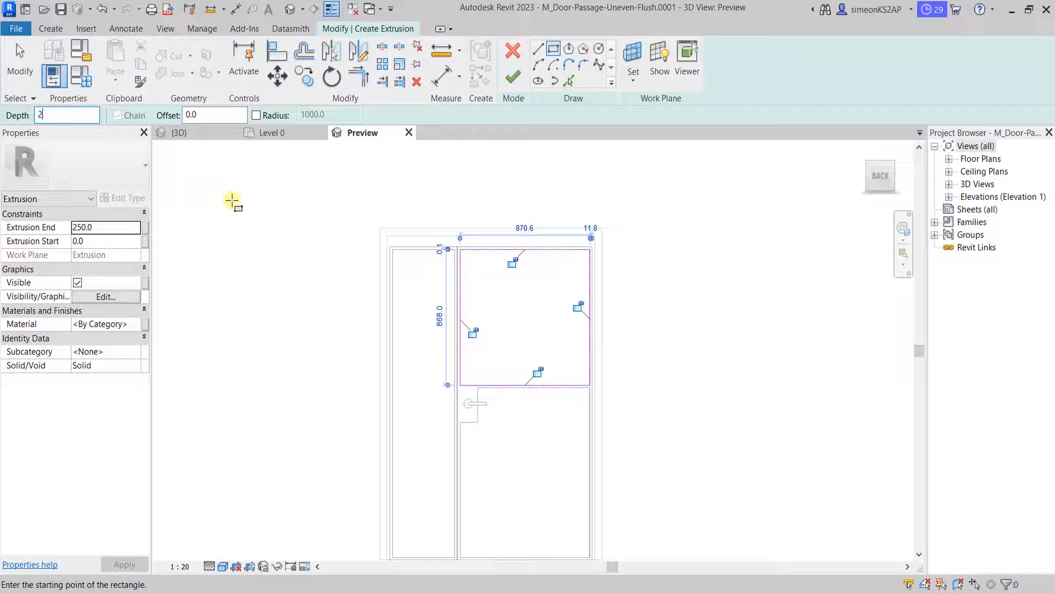
{"action": "key", "text": "Return"}
{"action": "scroll", "coordinate": [473, 306], "scroll_direction": "down", "scroll_amount": 3}
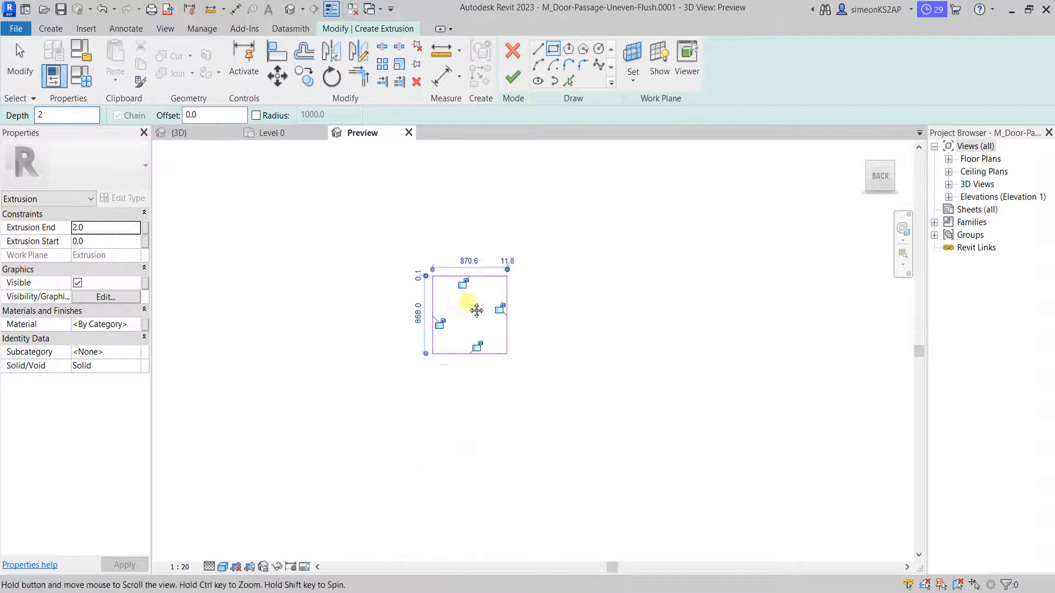
{"action": "right_click", "coordinate": [483, 186]}
{"action": "left_click", "coordinate": [524, 197]}
{"action": "right_click", "coordinate": [474, 179]}
{"action": "left_click", "coordinate": [505, 187]}
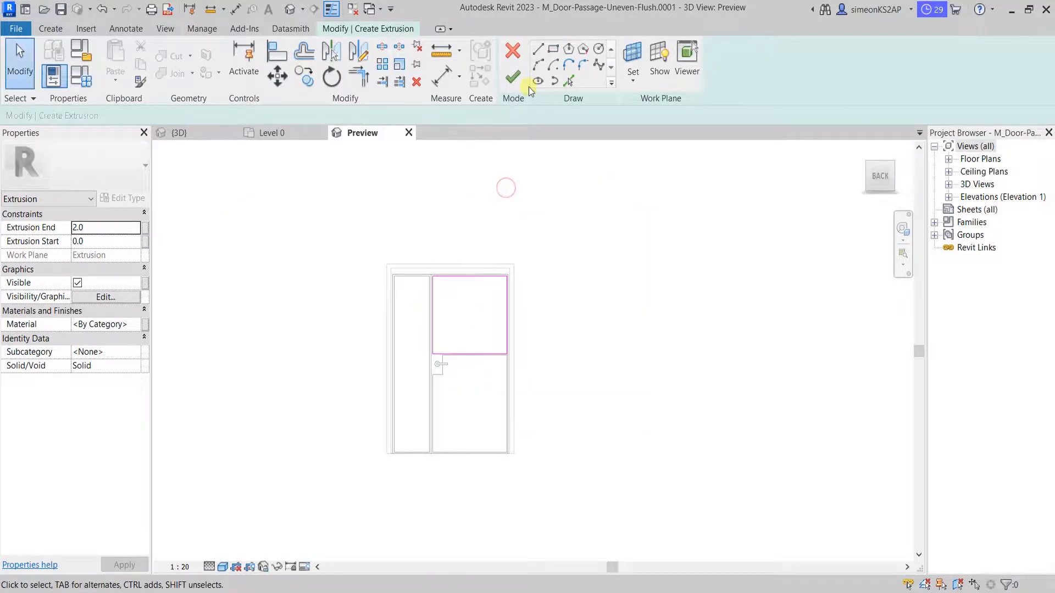
{"action": "left_click", "coordinate": [514, 81]}
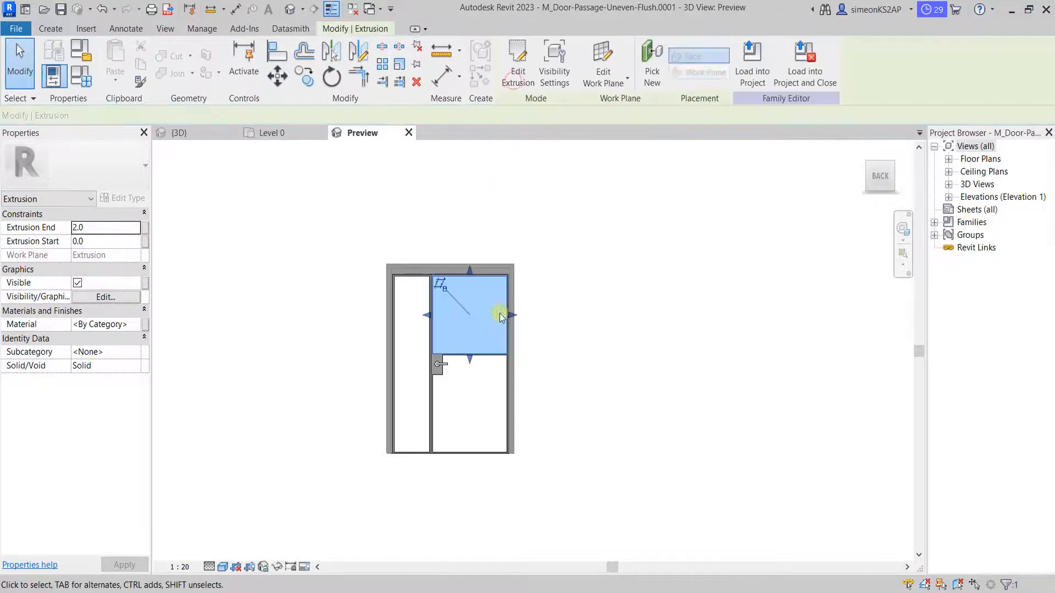
{"action": "scroll", "coordinate": [446, 295], "scroll_direction": "up", "scroll_amount": 3}
{"action": "middle_click_drag", "start_coordinate": [450, 302], "coordinate": [474, 252]}
{"action": "left_click", "coordinate": [709, 269]}
- Assign the Glass material to the upper pane of the wide panel, searching the materials for GLASS, and deselect it
{"action": "scroll", "coordinate": [538, 330], "scroll_direction": "down", "scroll_amount": 2}
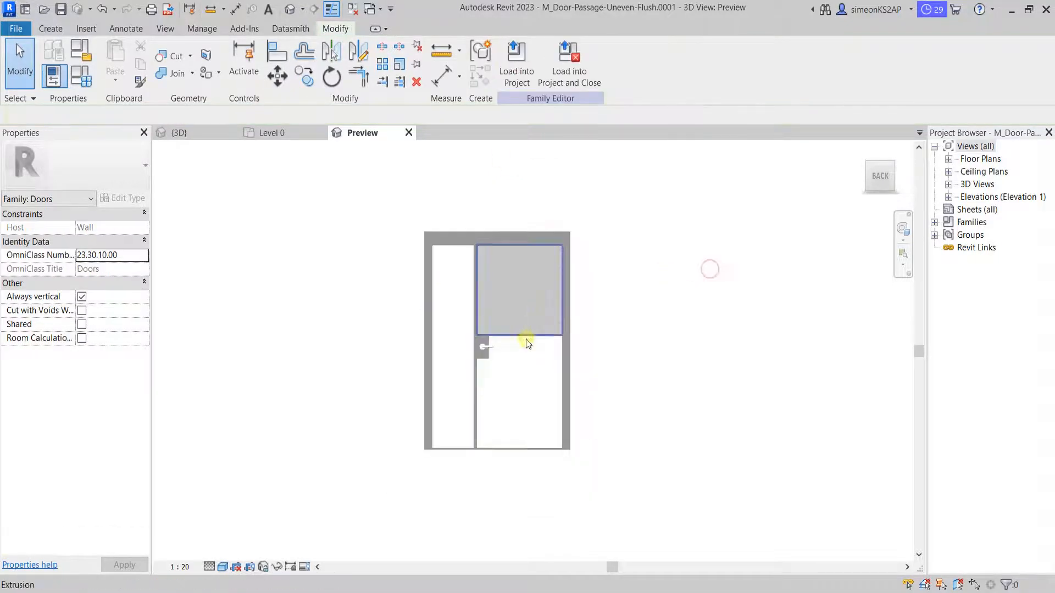
{"action": "middle_click_drag", "start_coordinate": [531, 338], "coordinate": [518, 274]}
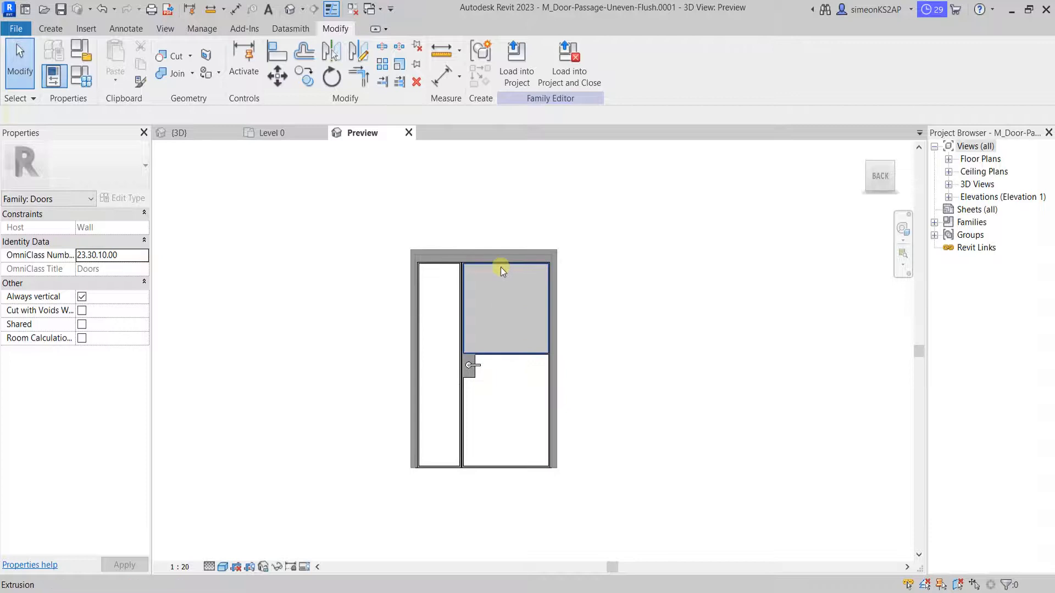
{"action": "left_click", "coordinate": [500, 267]}
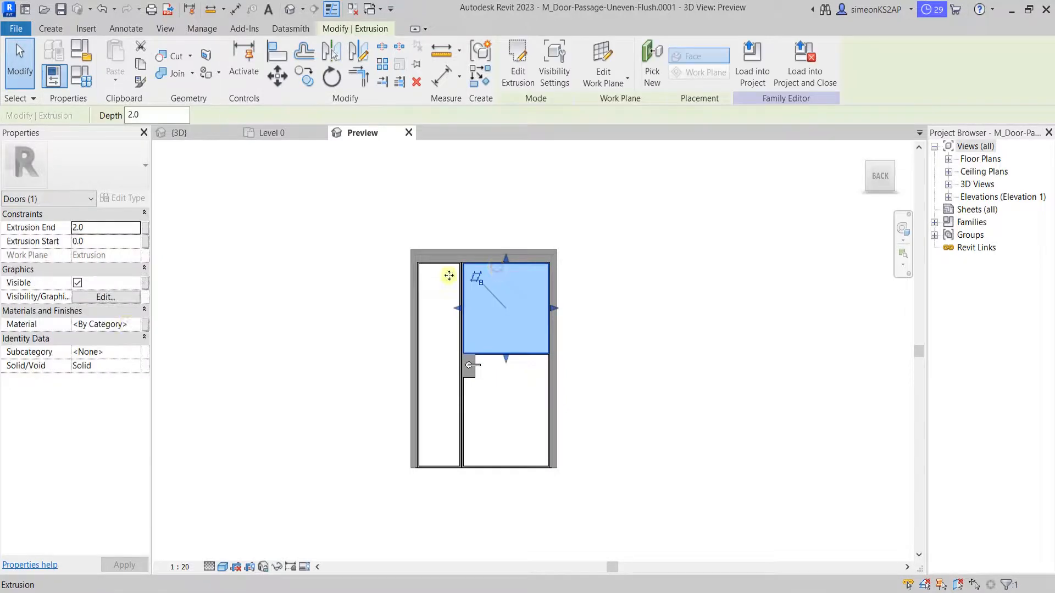
{"action": "left_click", "coordinate": [101, 325]}
{"action": "left_click", "coordinate": [138, 325]}
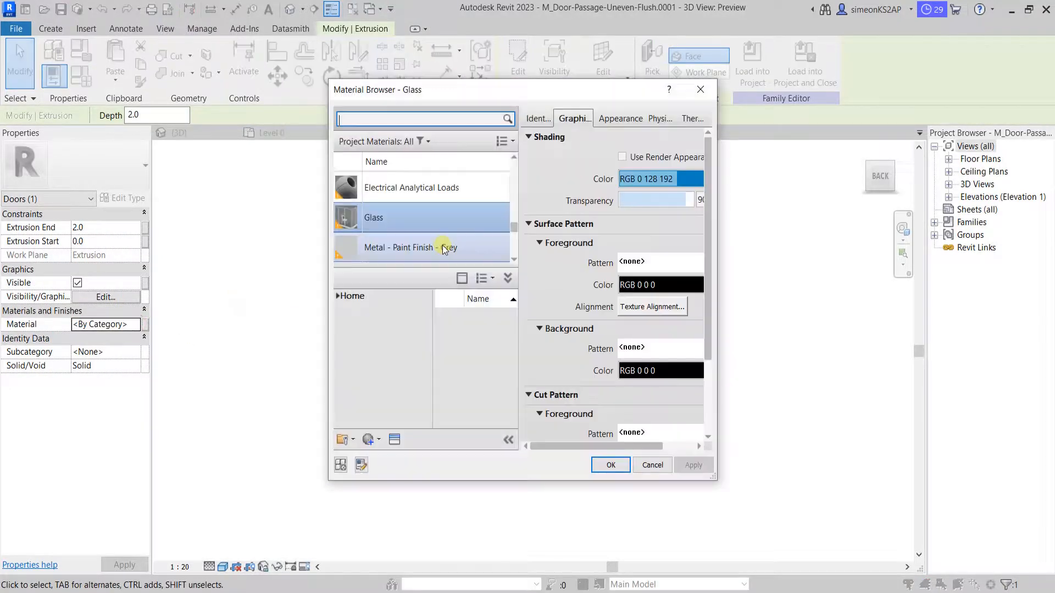
{"action": "type", "text": "GL"}
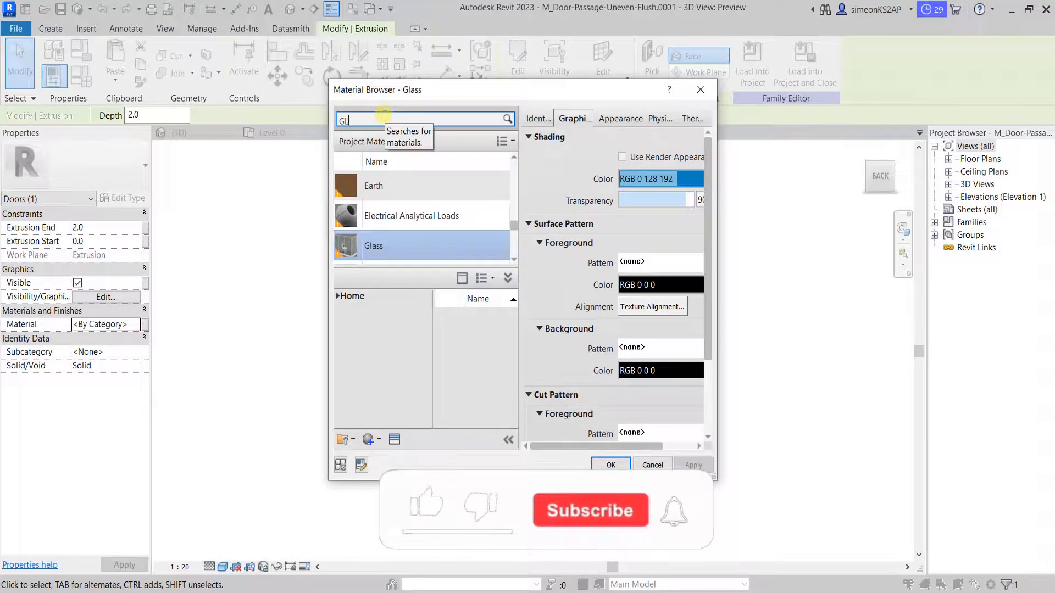
{"action": "type", "text": "ASS"}
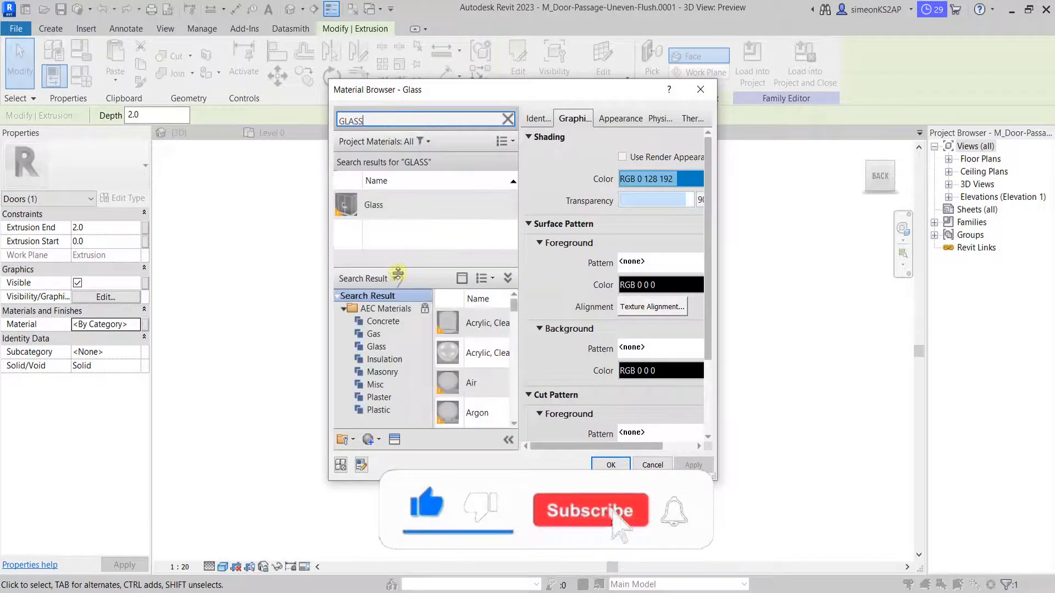
{"action": "left_click", "coordinate": [363, 216]}
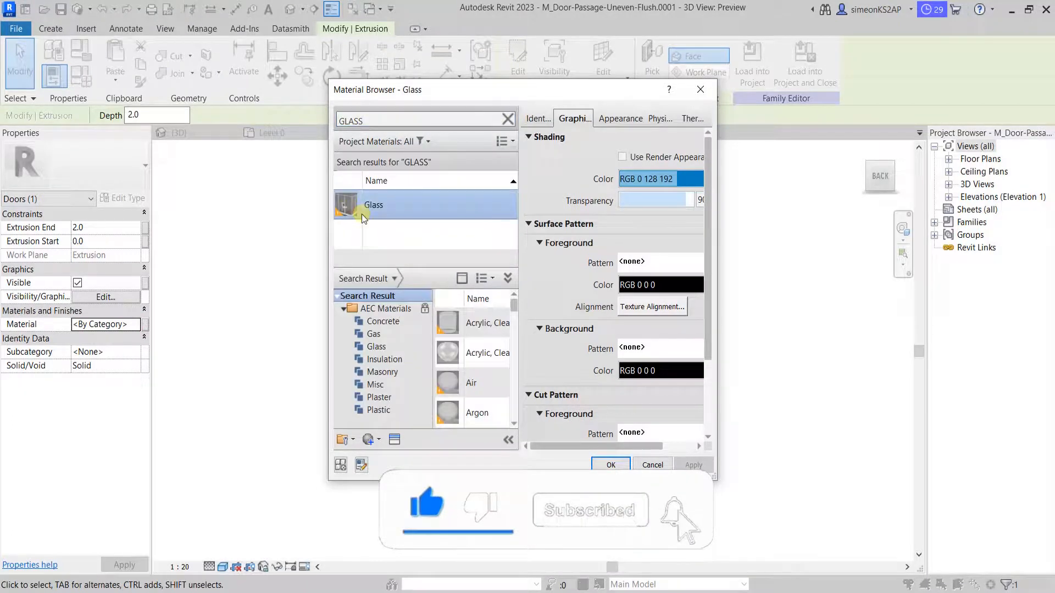
{"action": "left_click", "coordinate": [611, 464]}
{"action": "left_click", "coordinate": [635, 340]}
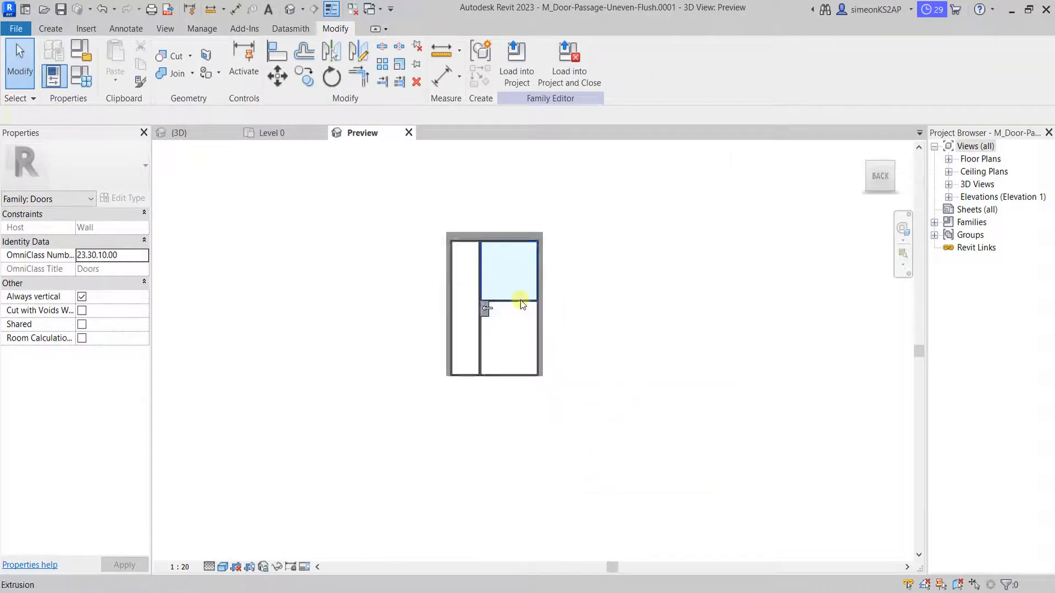
{"action": "scroll", "coordinate": [520, 302], "scroll_direction": "up", "scroll_amount": 2}
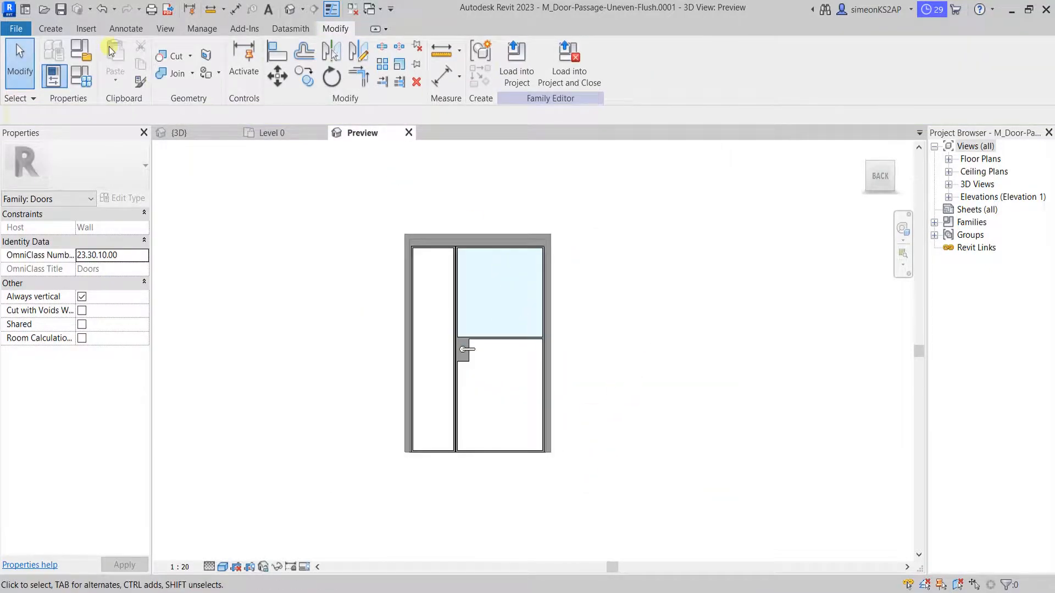
- Start a new extrusion and set its work plane by picking the wide panel's frame face at the handle block
{"action": "left_click", "coordinate": [51, 30]}
{"action": "left_click", "coordinate": [113, 50]}
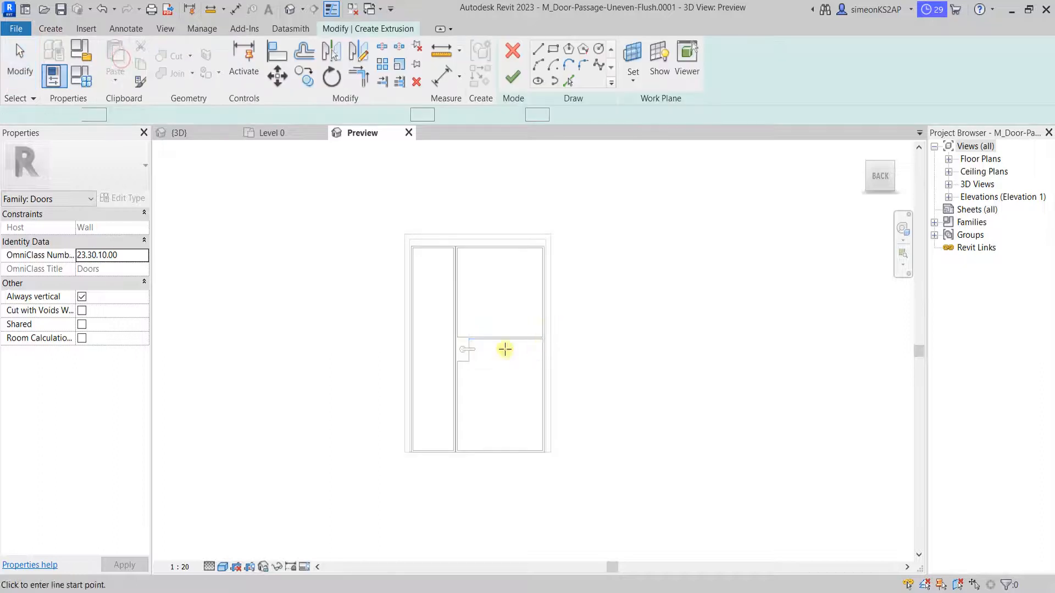
{"action": "left_click", "coordinate": [634, 54]}
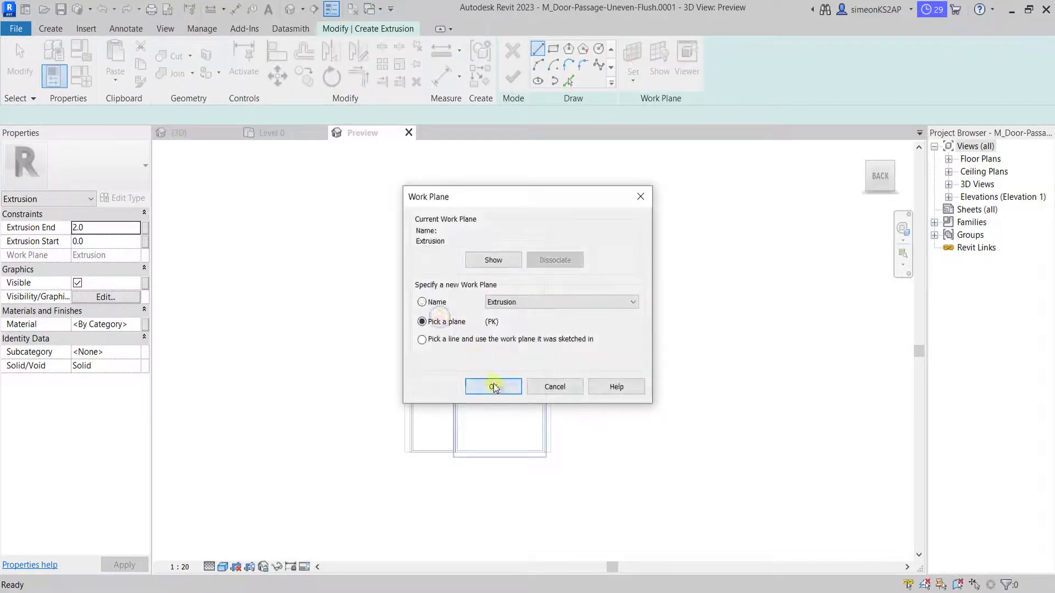
{"action": "left_click", "coordinate": [494, 387]}
{"action": "left_click", "coordinate": [466, 353]}
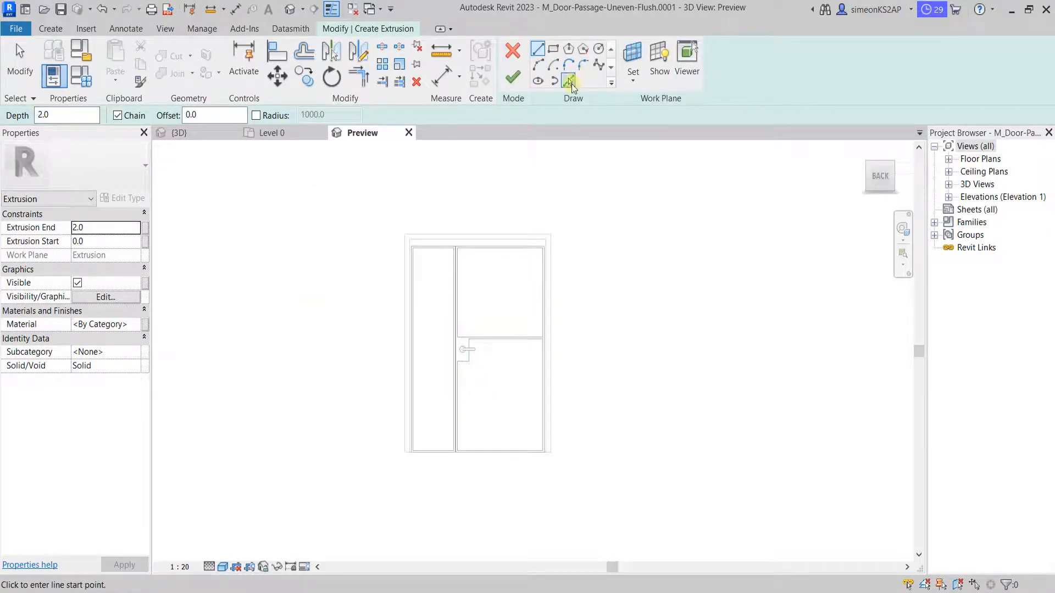
- Pick the divider's lower edge, the handle block's edges and the adjoining inner frame edge as sketch lines for the lower pane
{"action": "left_click", "coordinate": [569, 81]}
{"action": "scroll", "coordinate": [500, 325], "scroll_direction": "up", "scroll_amount": 5}
{"action": "left_click", "coordinate": [486, 282]}
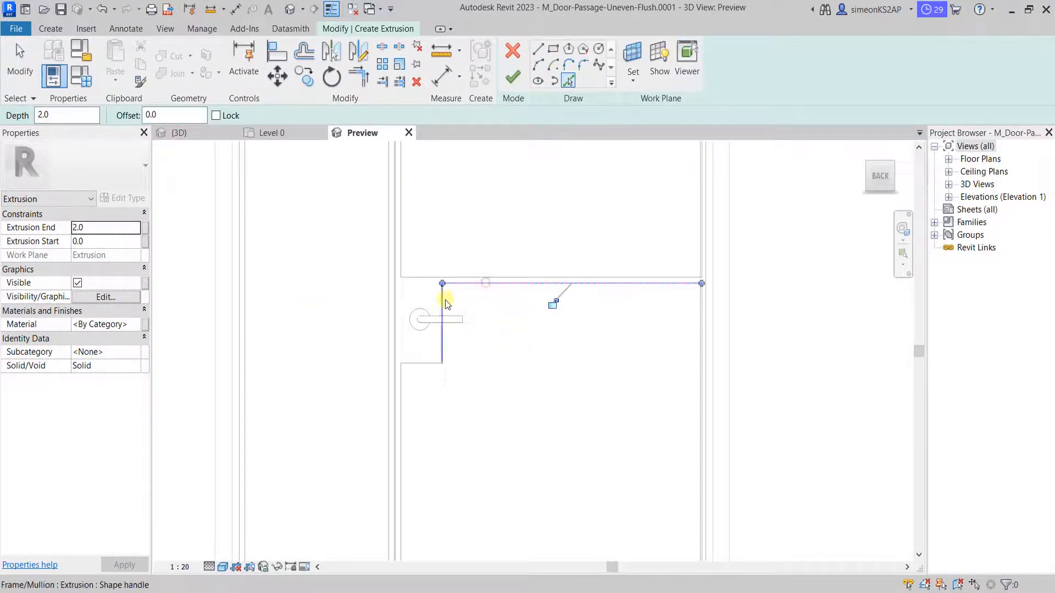
{"action": "left_click", "coordinate": [422, 364]}
{"action": "left_click", "coordinate": [401, 400]}
- Add the frame's bottom inner edge and the inner edge opposite the handle to the lower pane's outline
{"action": "scroll", "coordinate": [548, 503], "scroll_direction": "down", "scroll_amount": 2}
{"action": "mouse_move", "coordinate": [548, 503]}
{"action": "middle_mouse_down"}
{"action": "mouse_move", "coordinate": [525, 455]}
{"action": "mouse_move", "coordinate": [545, 321]}
{"action": "middle_mouse_up"}
{"action": "scroll", "coordinate": [525, 424], "scroll_direction": "up", "scroll_amount": 5}
{"action": "left_click", "coordinate": [474, 424]}
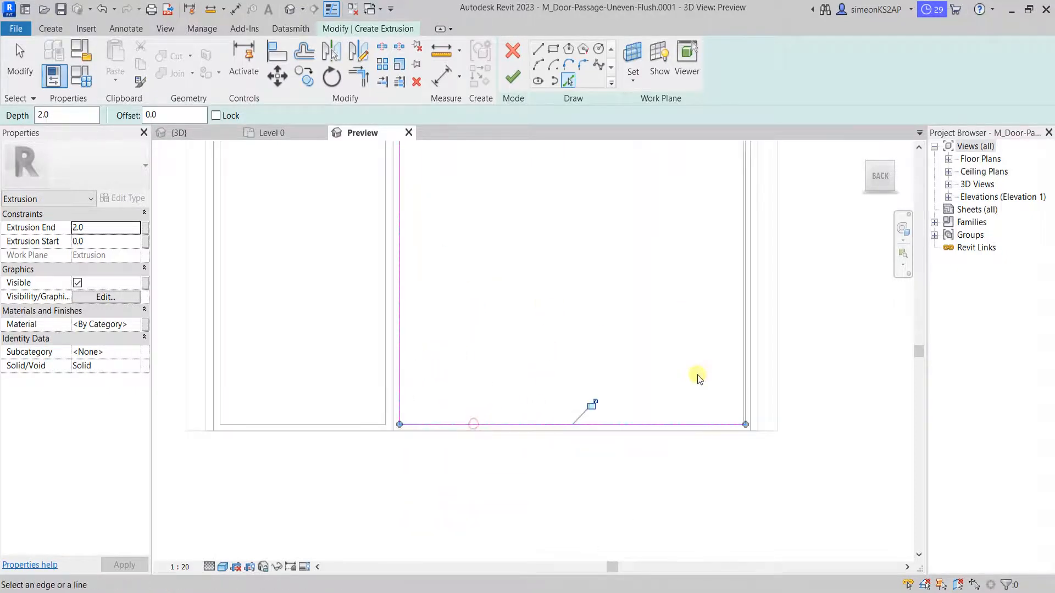
{"action": "scroll", "coordinate": [696, 375], "scroll_direction": "down", "scroll_amount": 4}
{"action": "scroll", "coordinate": [733, 334], "scroll_direction": "up", "scroll_amount": 6}
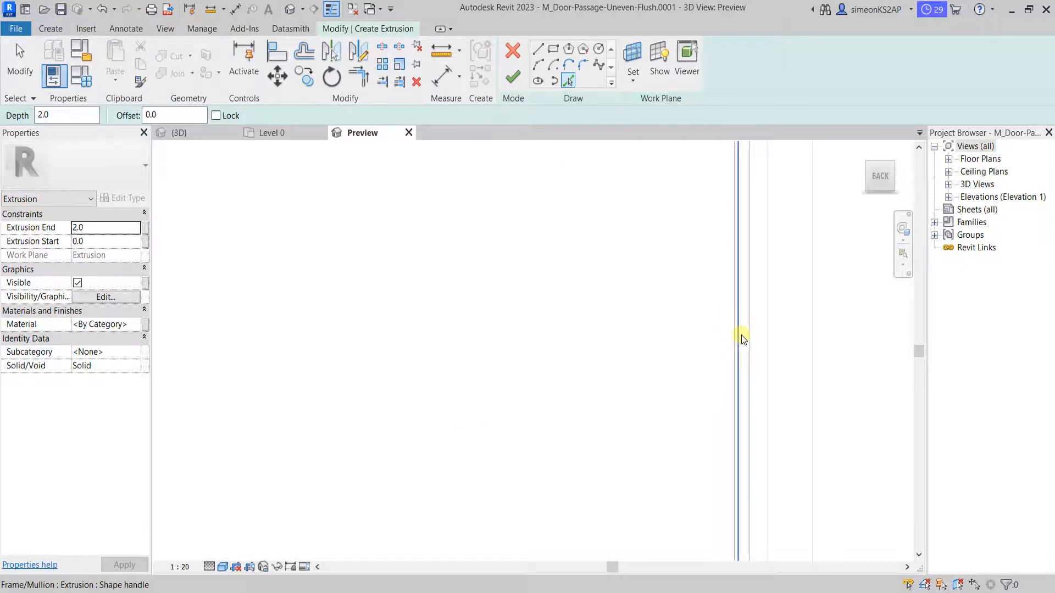
{"action": "left_click", "coordinate": [732, 335]}
{"action": "scroll", "coordinate": [622, 334], "scroll_direction": "down", "scroll_amount": 6}
{"action": "middle_click_drag", "start_coordinate": [605, 298], "coordinate": [607, 398]}
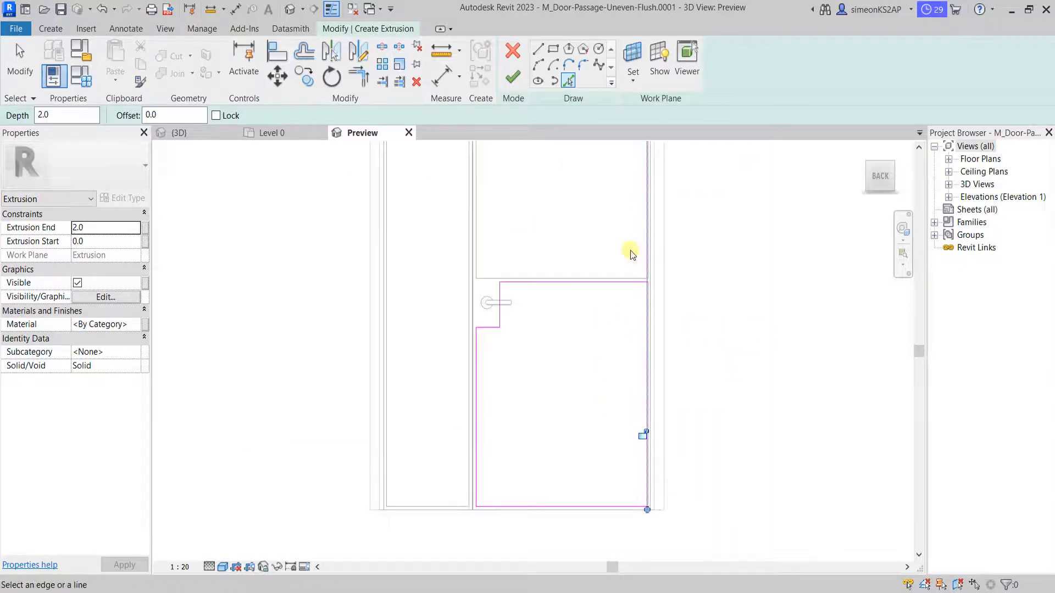
- Stop picking lines and trim the lower pane's outline to a clean corner where the divider edge meets the frame edge
{"action": "scroll", "coordinate": [631, 249], "scroll_direction": "up", "scroll_amount": 3}
{"action": "right_click", "coordinate": [506, 191]}
{"action": "left_click", "coordinate": [518, 197]}
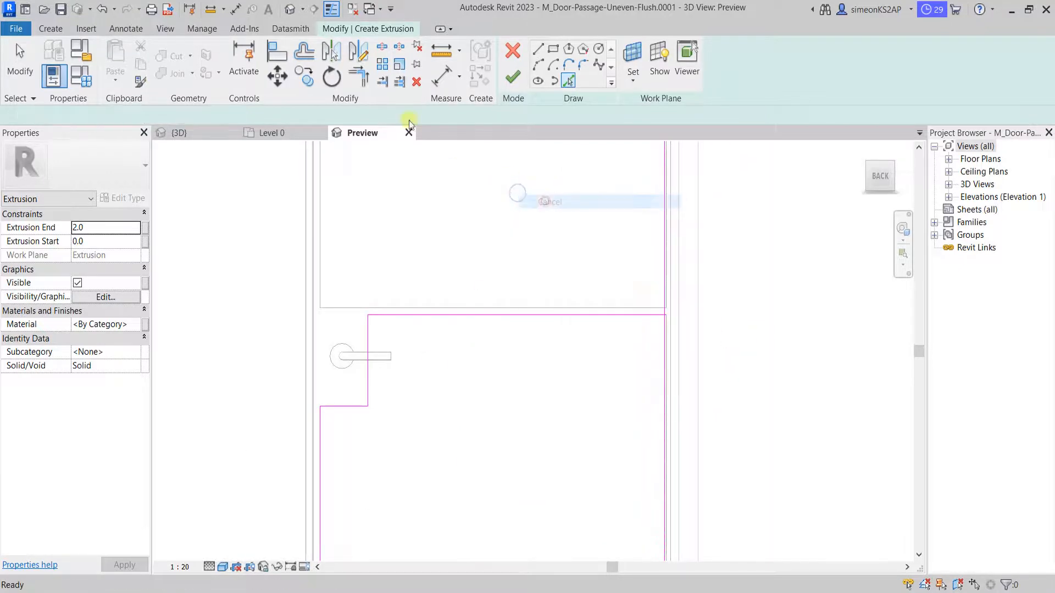
{"action": "left_click", "coordinate": [653, 314]}
{"action": "scroll", "coordinate": [668, 339], "scroll_direction": "up", "scroll_amount": 2}
{"action": "scroll", "coordinate": [661, 319], "scroll_direction": "up", "scroll_amount": 4}
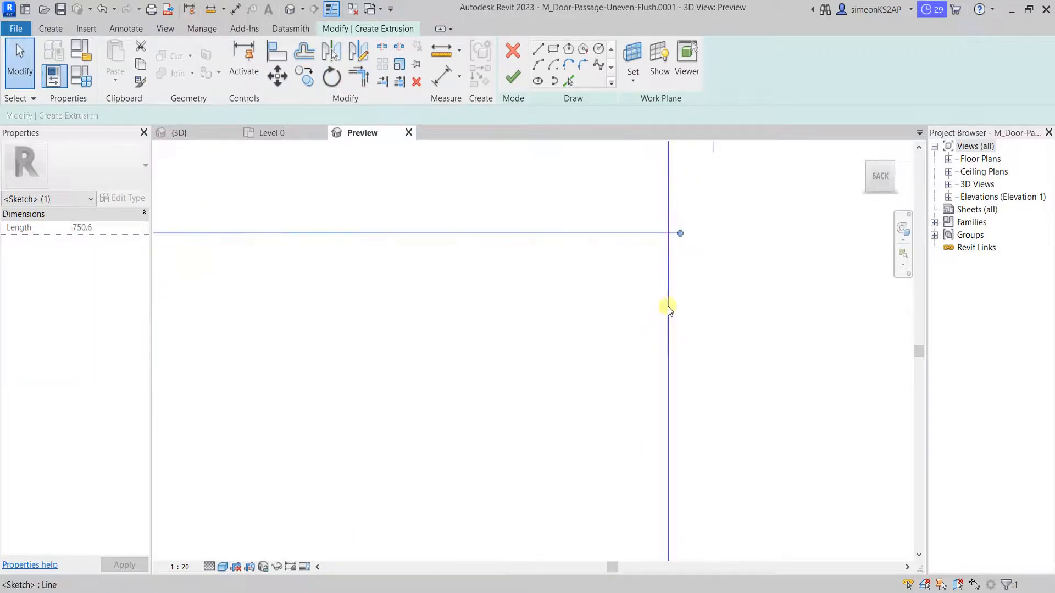
{"action": "left_click", "coordinate": [668, 306]}
{"action": "scroll", "coordinate": [605, 318], "scroll_direction": "down", "scroll_amount": 2}
{"action": "scroll", "coordinate": [637, 289], "scroll_direction": "down", "scroll_amount": 2}
{"action": "left_click", "coordinate": [657, 296]}
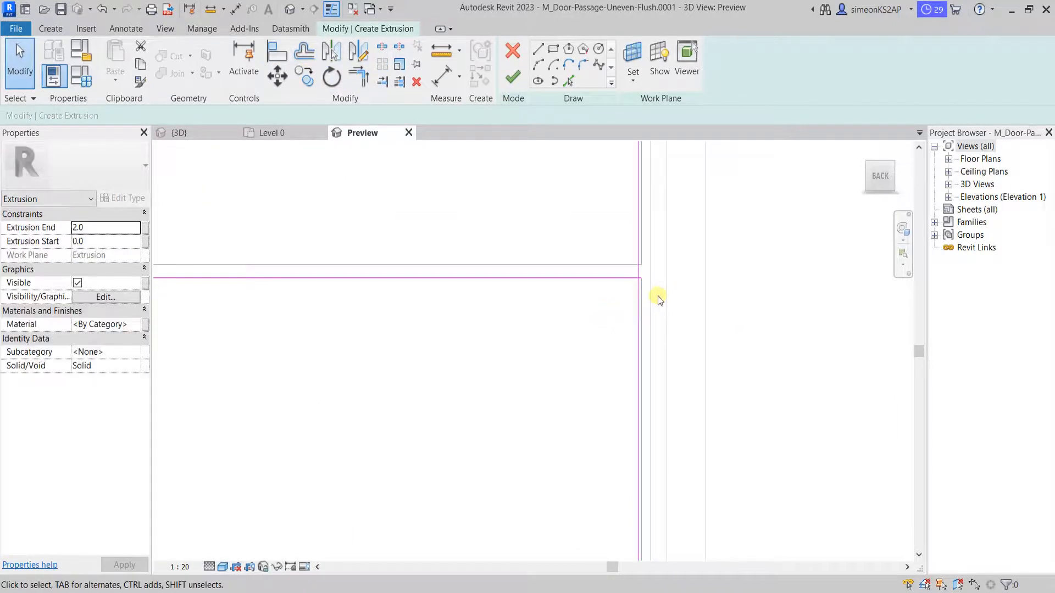
{"action": "middle_click_drag", "start_coordinate": [632, 317], "coordinate": [622, 334]}
{"action": "left_click", "coordinate": [362, 77]}
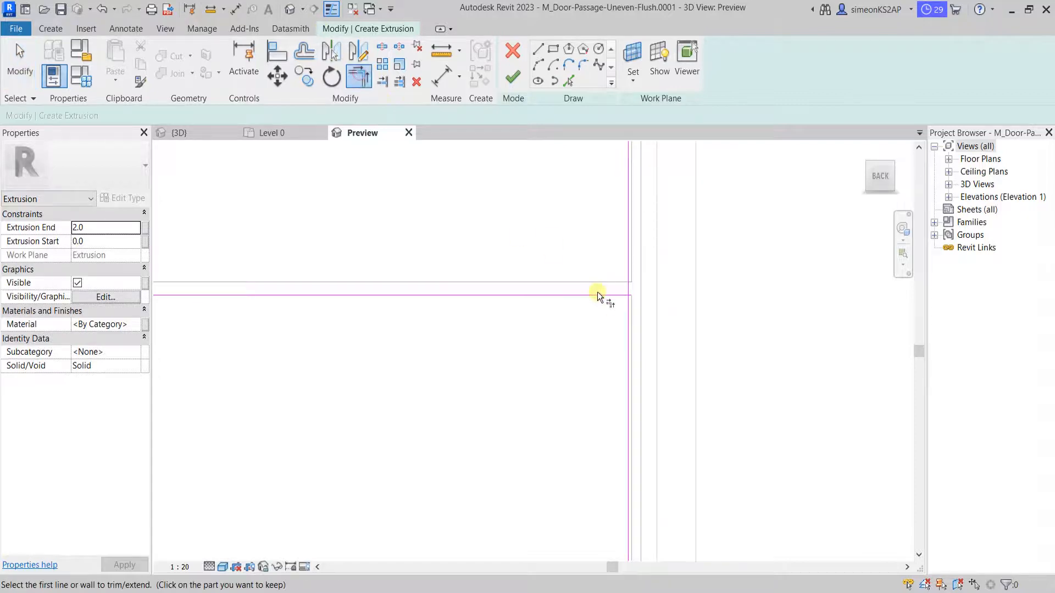
{"action": "scroll", "coordinate": [621, 314], "scroll_direction": "down", "scroll_amount": 5}
- Trim the outline's bottom corner opposite the handle, finish the lower pane's sketch, and deselect the pane
{"action": "middle_click_drag", "start_coordinate": [541, 417], "coordinate": [645, 291]}
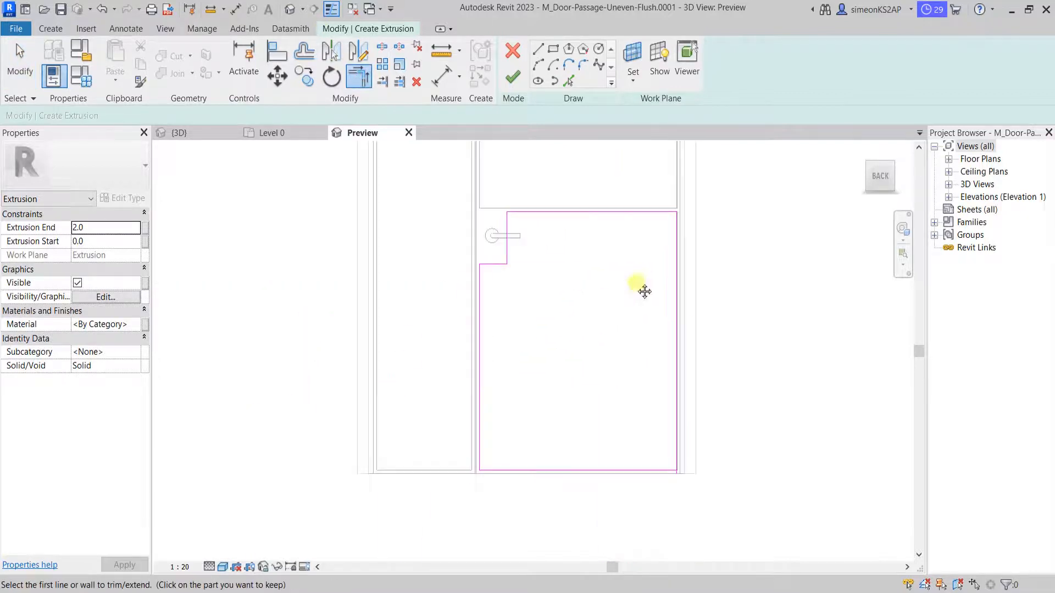
{"action": "left_click", "coordinate": [626, 455]}
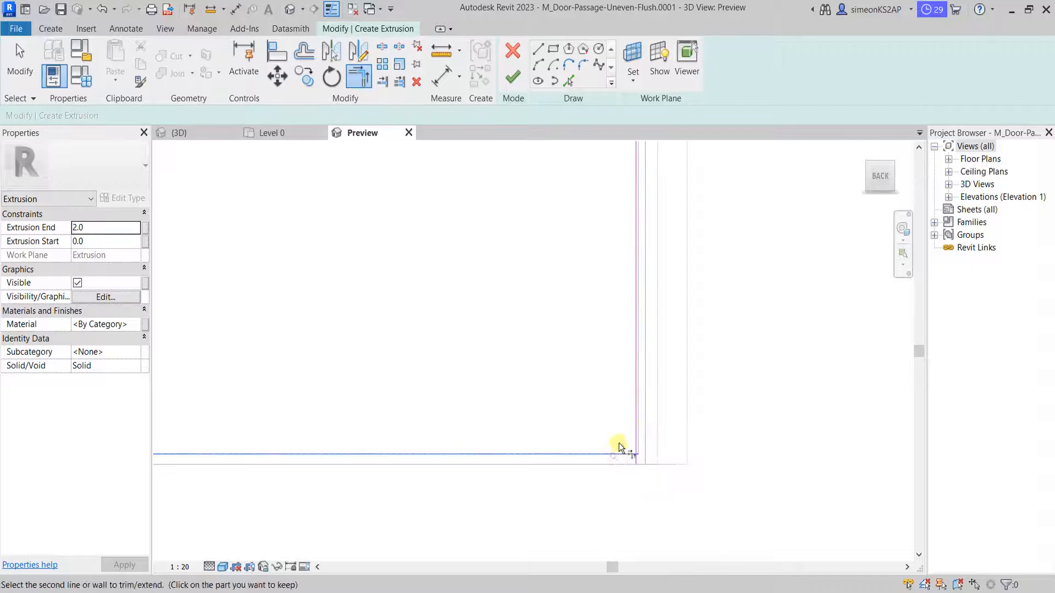
{"action": "left_click", "coordinate": [635, 436]}
{"action": "scroll", "coordinate": [566, 427], "scroll_direction": "down", "scroll_amount": 3}
{"action": "scroll", "coordinate": [566, 418], "scroll_direction": "down", "scroll_amount": 3}
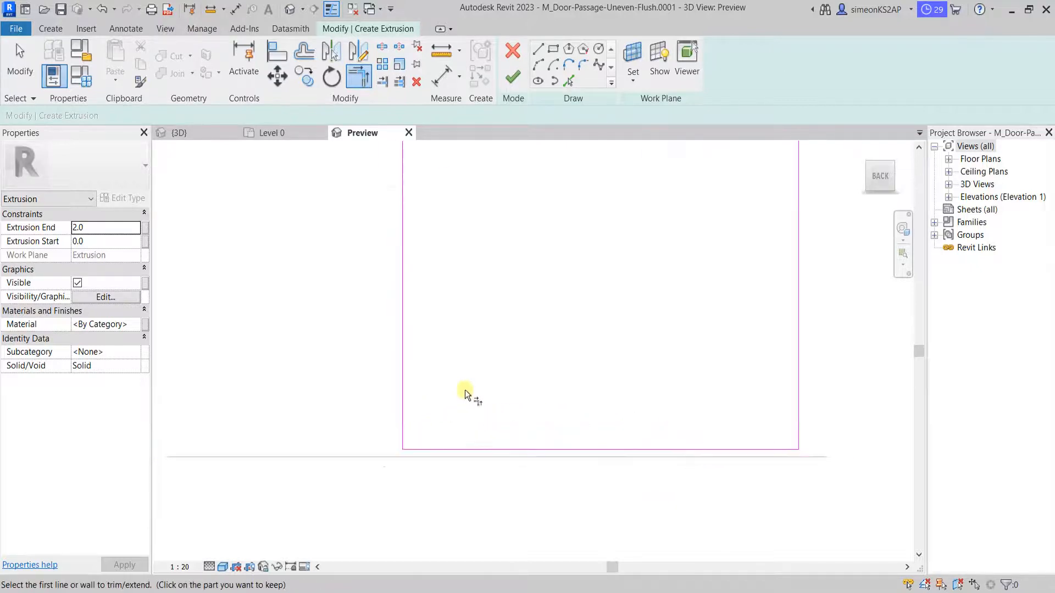
{"action": "left_click", "coordinate": [513, 76]}
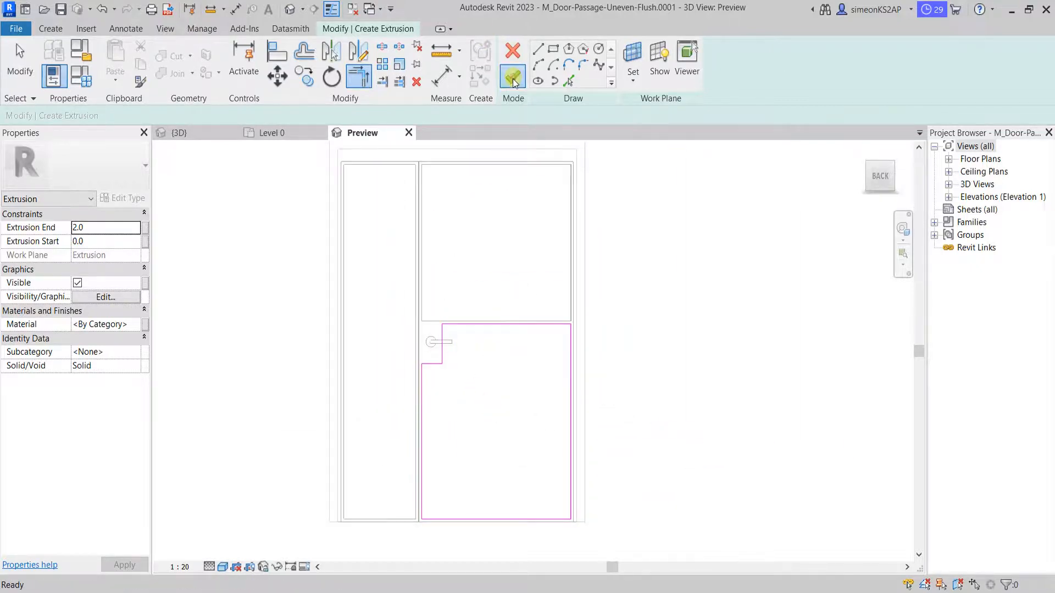
{"action": "left_click", "coordinate": [679, 292]}
{"action": "scroll", "coordinate": [469, 327], "scroll_direction": "down", "scroll_amount": 2}
{"action": "middle_click_drag", "start_coordinate": [469, 326], "coordinate": [543, 332]}
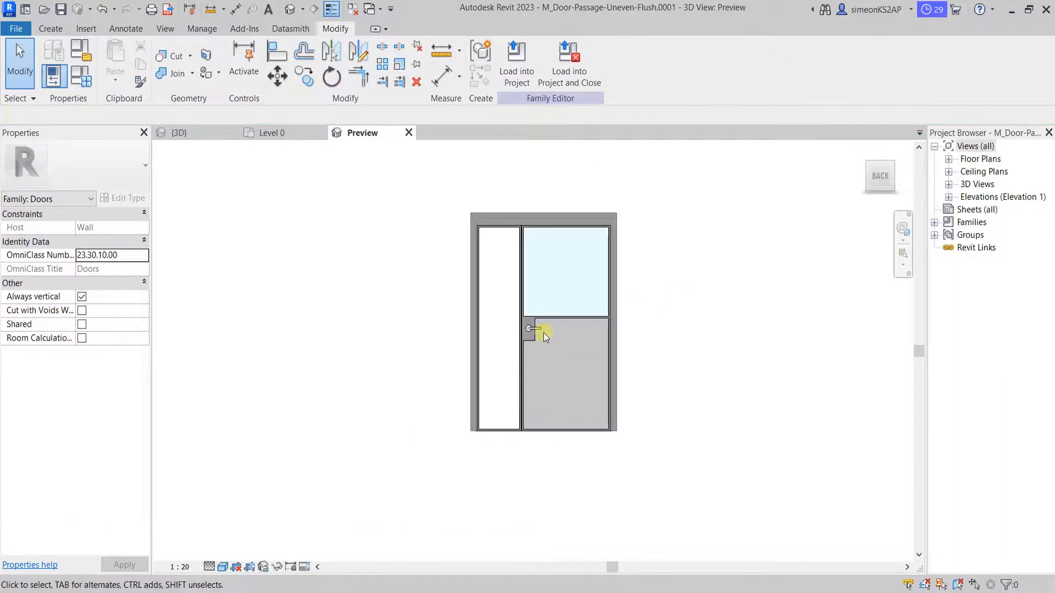
- Assign the Glass material to the lower pane of the wide panel, searching the materials for GLASS
{"action": "left_click", "coordinate": [537, 337]}
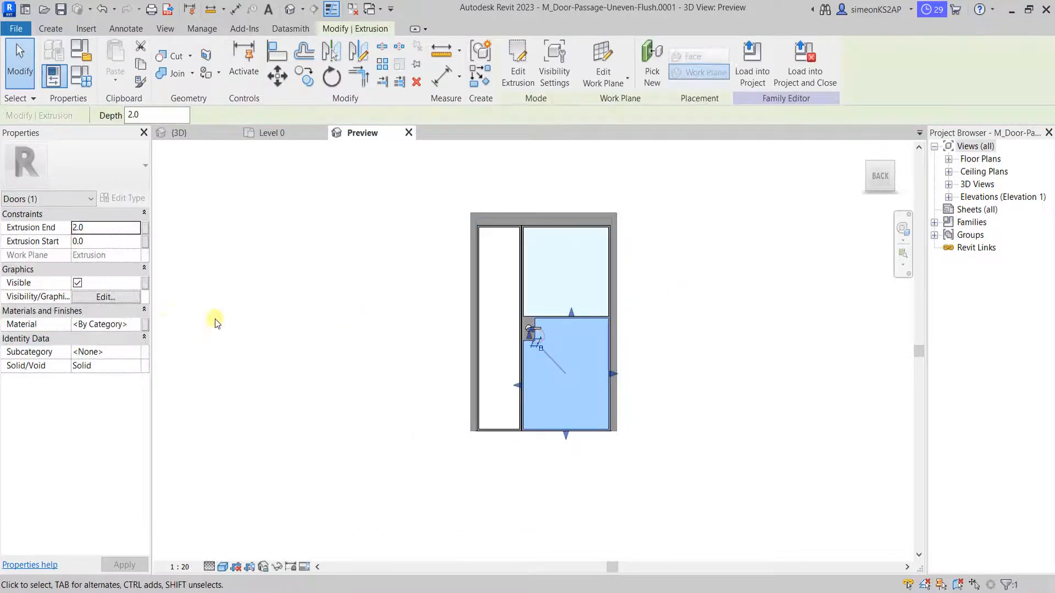
{"action": "left_click", "coordinate": [135, 324]}
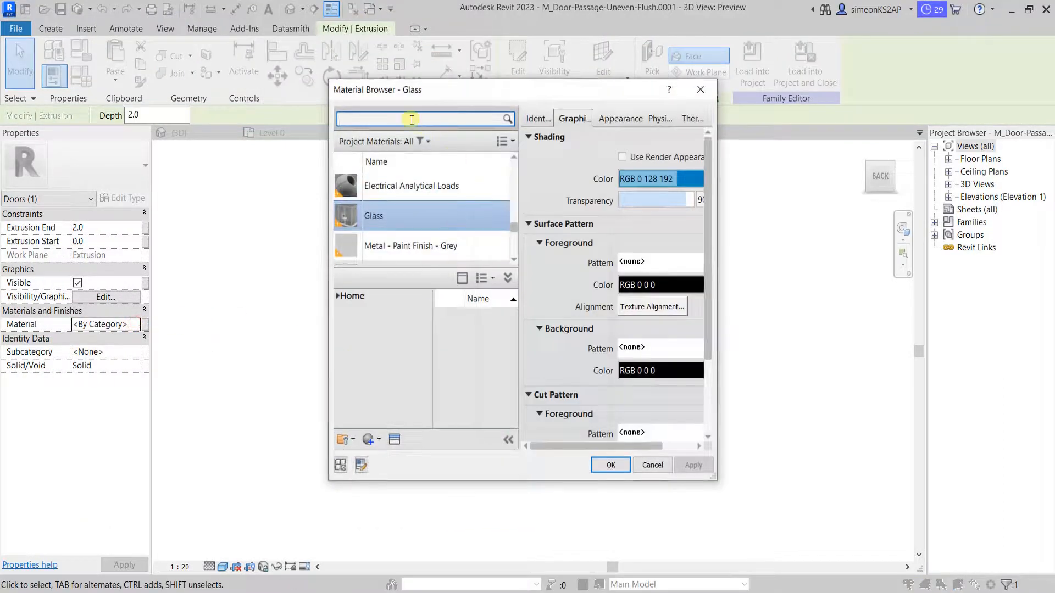
{"action": "type", "text": "GLASS"}
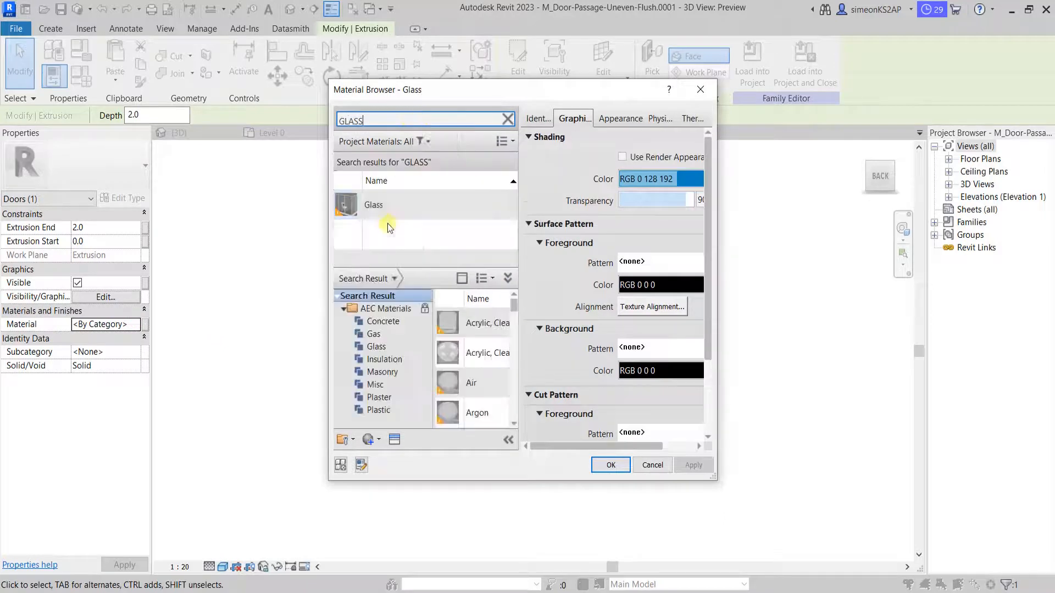
{"action": "left_click", "coordinate": [379, 204]}
{"action": "left_click", "coordinate": [610, 465]}
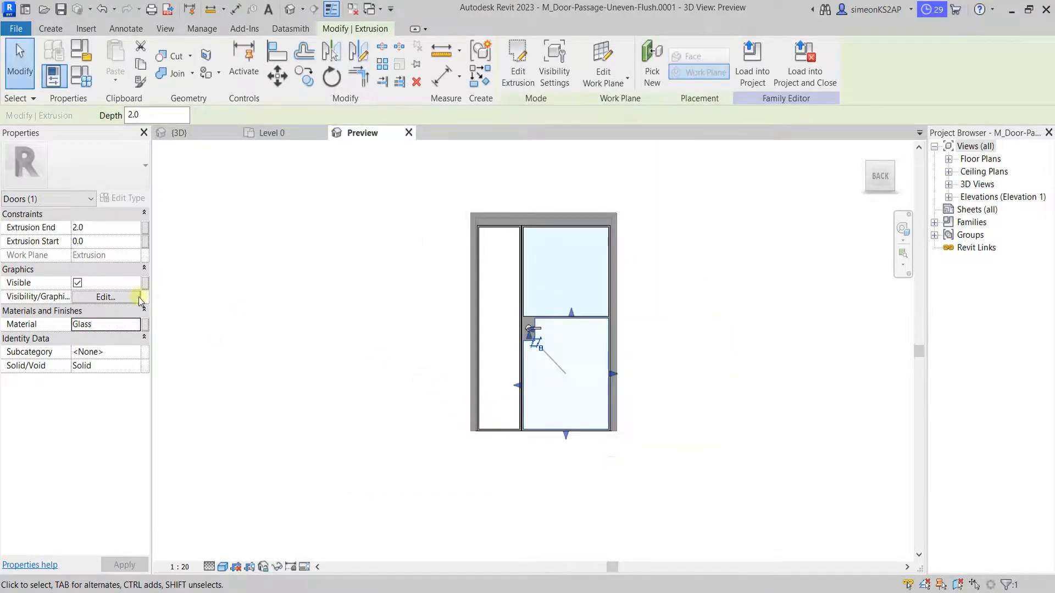
- Set the lower pane's subcategory to Panel, apply it, and deselect the pane
{"action": "left_click", "coordinate": [134, 352]}
{"action": "left_click", "coordinate": [136, 352]}
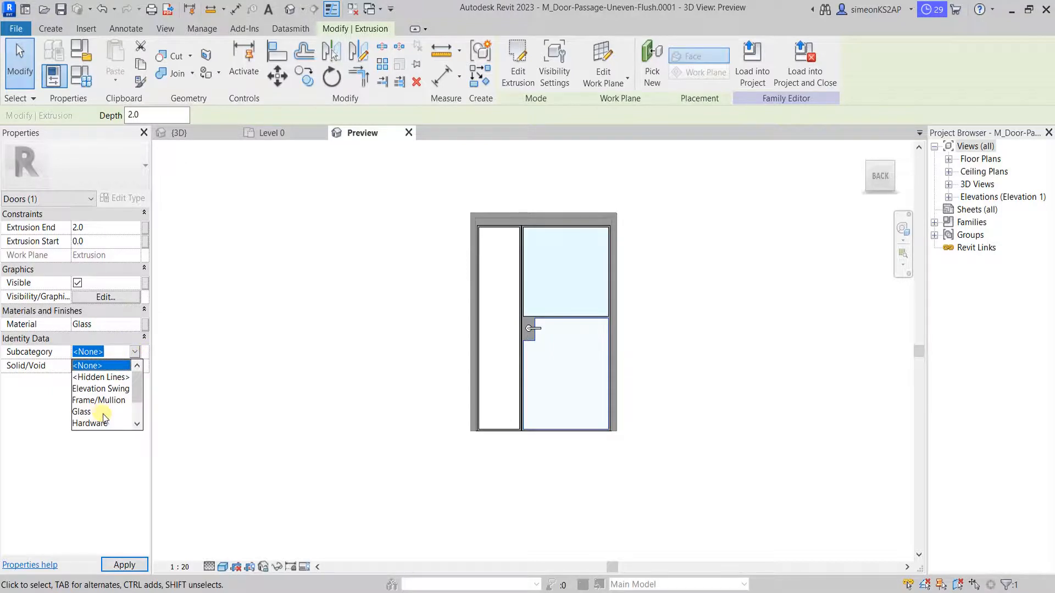
{"action": "left_click", "coordinate": [123, 565]}
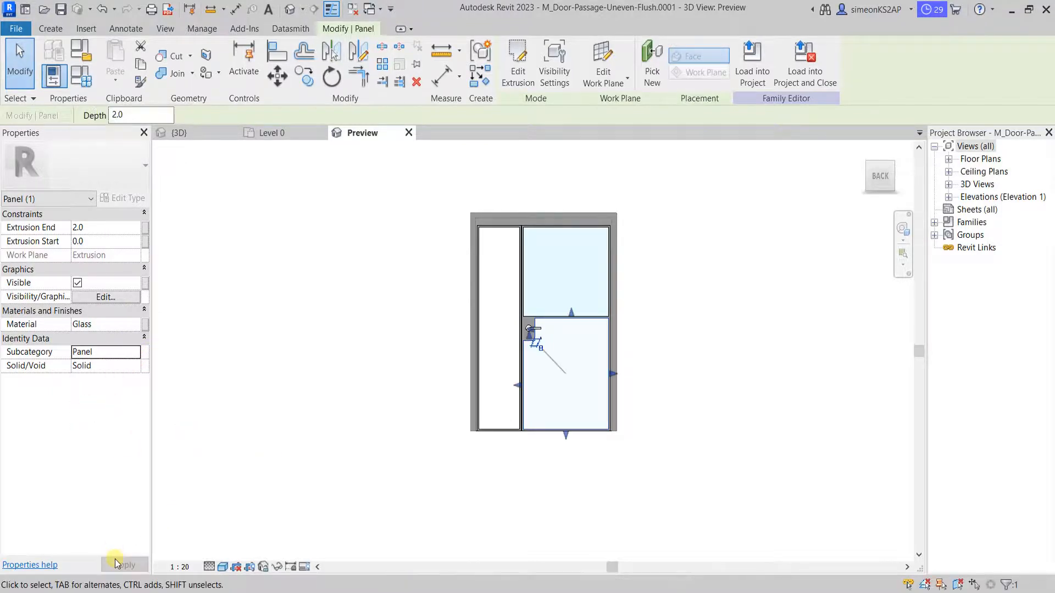
{"action": "left_click", "coordinate": [618, 534]}
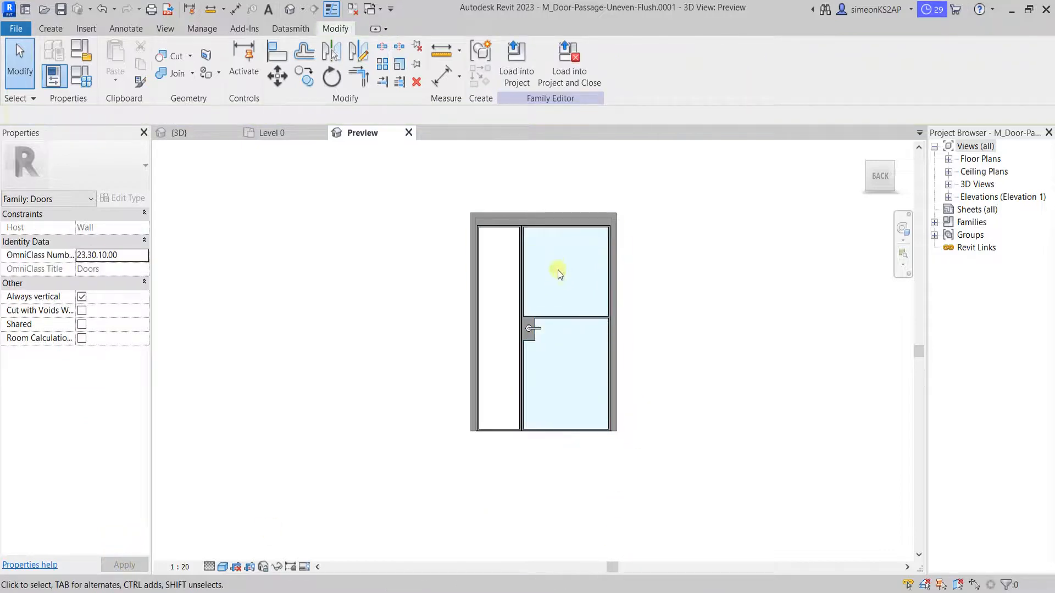
- Set the subcategory of the wide panel's upper glass pane to Panel and deselect it
{"action": "left_click", "coordinate": [559, 235]}
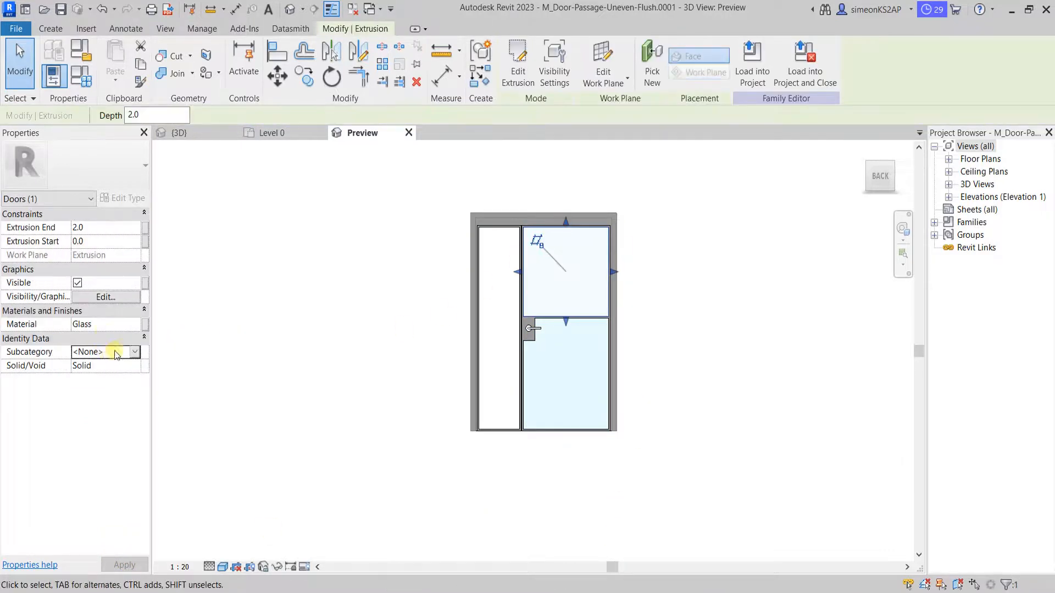
{"action": "left_click", "coordinate": [117, 352]}
{"action": "left_click", "coordinate": [134, 351]}
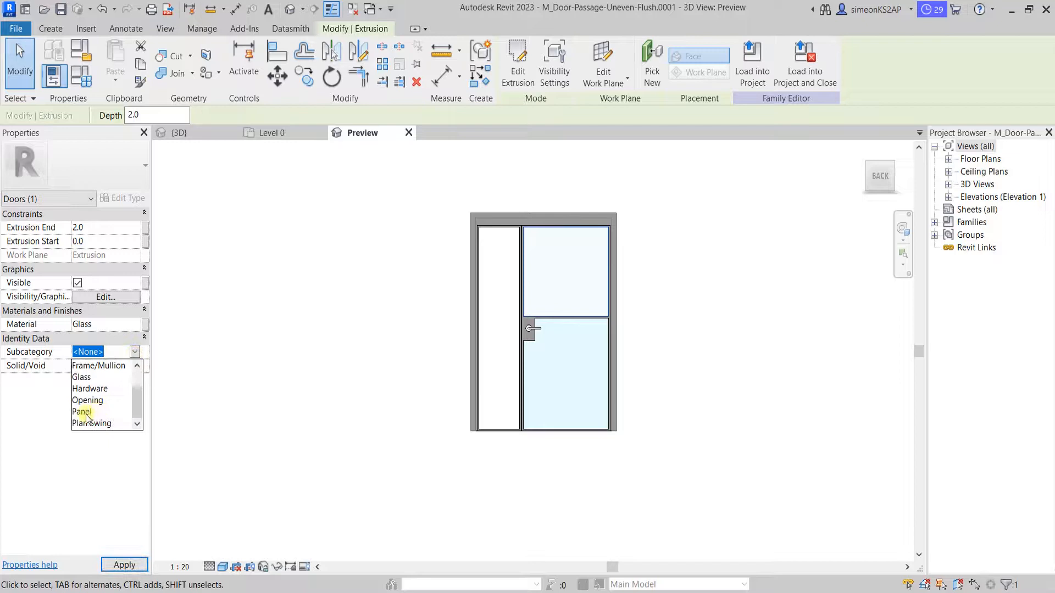
{"action": "left_click", "coordinate": [83, 412]}
{"action": "left_click", "coordinate": [357, 438]}
{"action": "scroll", "coordinate": [593, 302], "scroll_direction": "down", "scroll_amount": 2}
{"action": "middle_click_drag", "start_coordinate": [605, 303], "coordinate": [535, 265]}
{"action": "scroll", "coordinate": [438, 337], "scroll_direction": "up", "scroll_amount": 2}
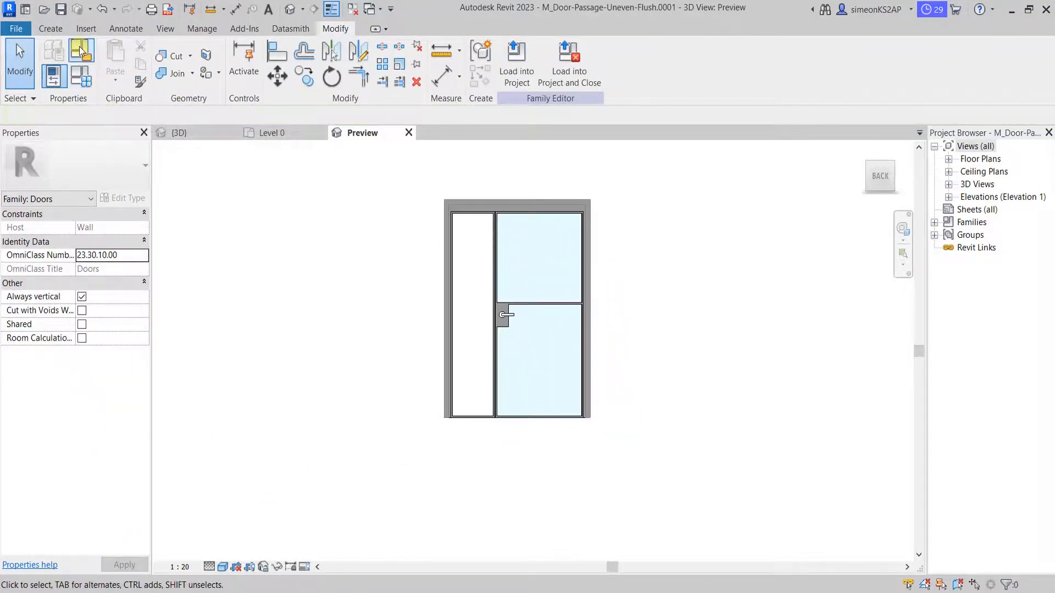
- Start another extrusion and set its work plane by picking a face of the narrow panel's Frame/Mullion extrusion
{"action": "left_click", "coordinate": [51, 28]}
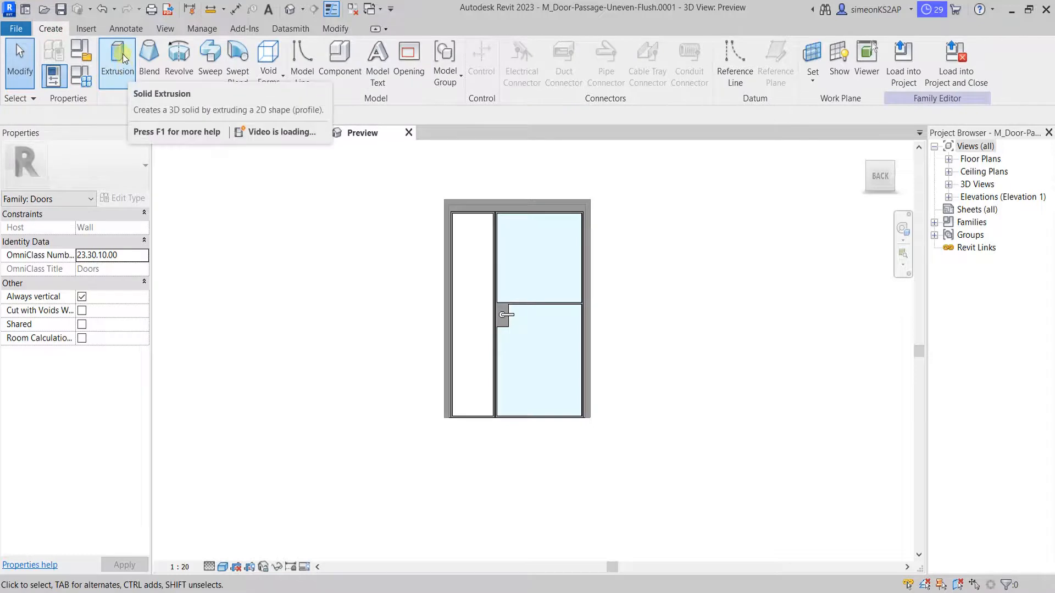
{"action": "left_click", "coordinate": [124, 54]}
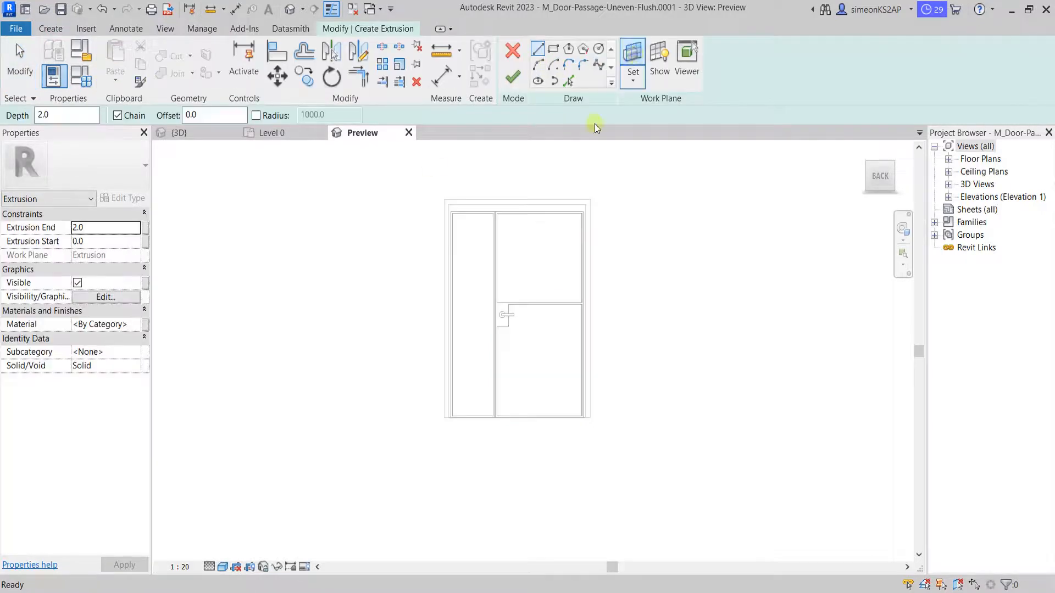
{"action": "left_click", "coordinate": [493, 387]}
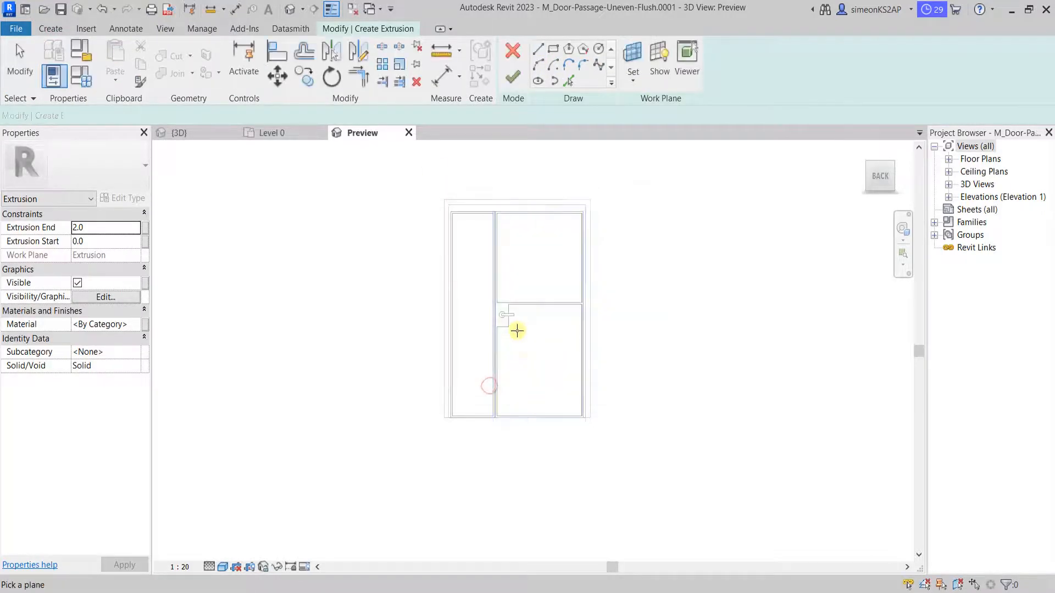
{"action": "scroll", "coordinate": [501, 329], "scroll_direction": "up", "scroll_amount": 4}
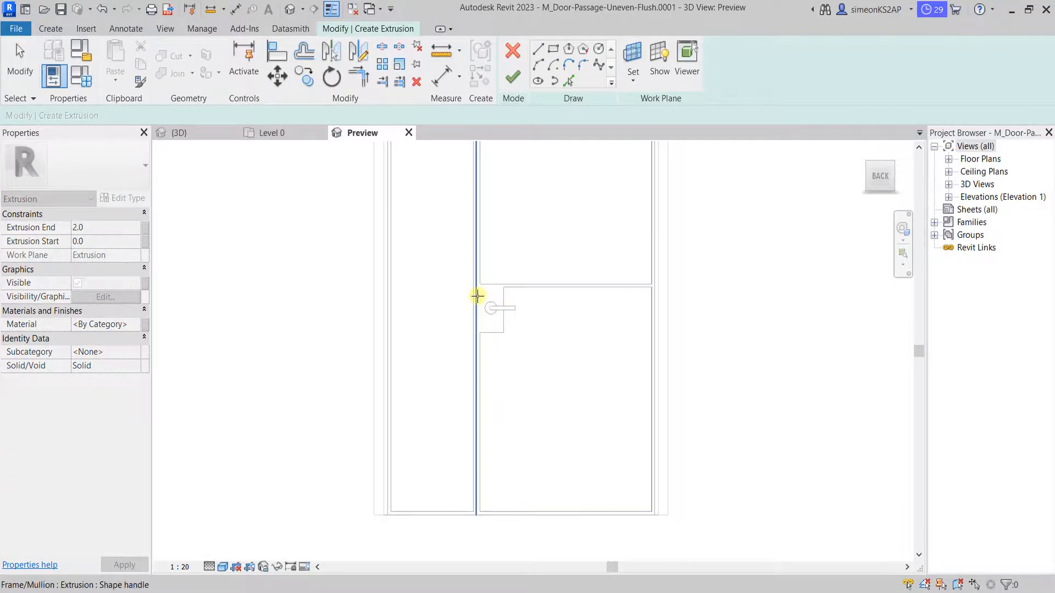
{"action": "scroll", "coordinate": [474, 295], "scroll_direction": "up", "scroll_amount": 3}
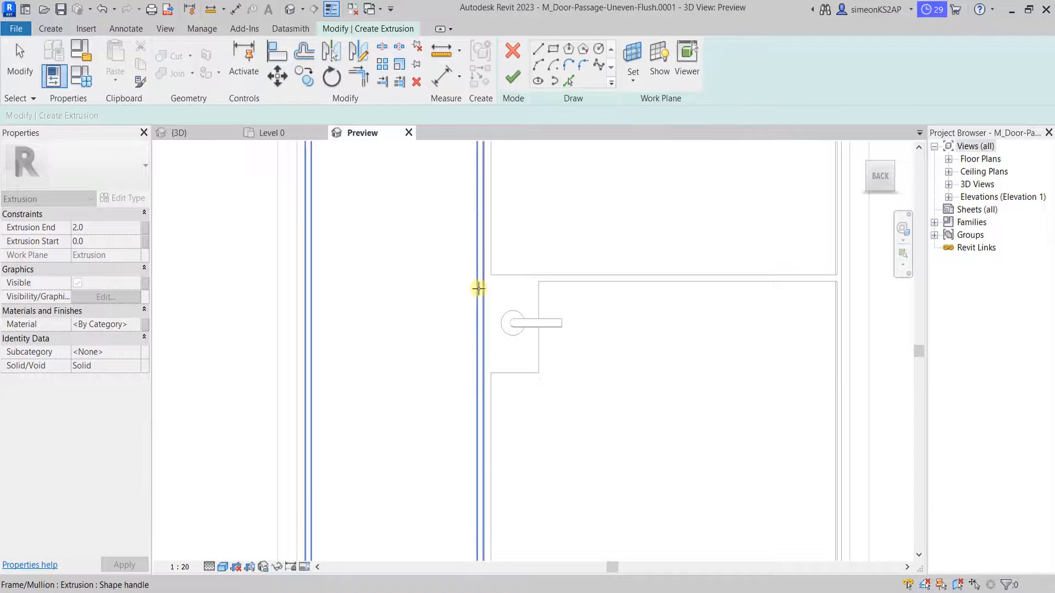
{"action": "scroll", "coordinate": [480, 288], "scroll_direction": "down", "scroll_amount": 4}
- Sketch a rectangle about 416 x 1968 mm filling the narrow panel's opening, from its top inner corner to the opposite bottom corner
{"action": "key", "text": "l"}
{"action": "key", "text": "i"}
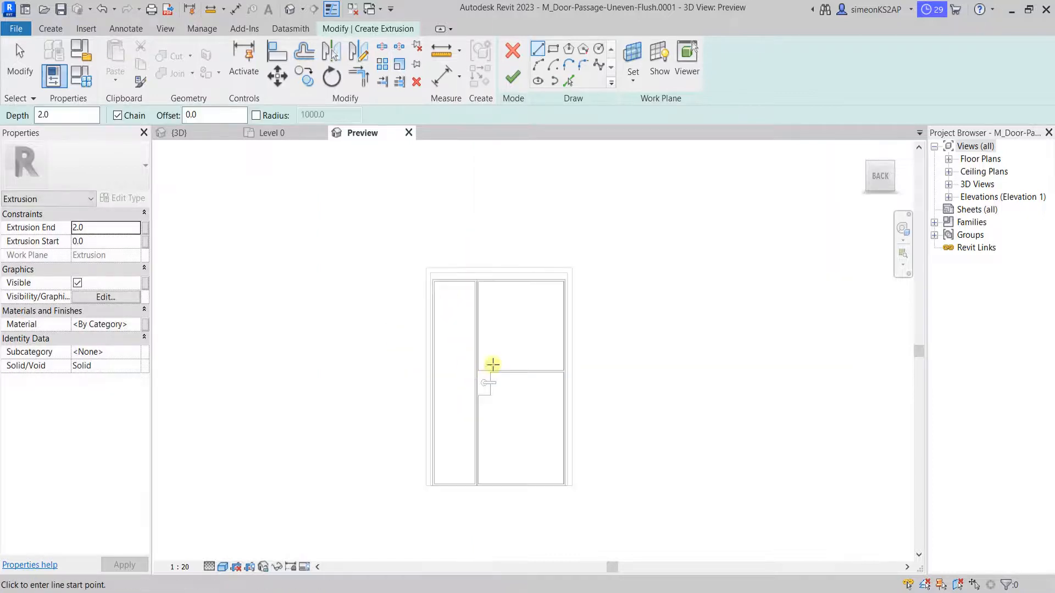
{"action": "left_click", "coordinate": [553, 50]}
{"action": "scroll", "coordinate": [431, 290], "scroll_direction": "up", "scroll_amount": 5}
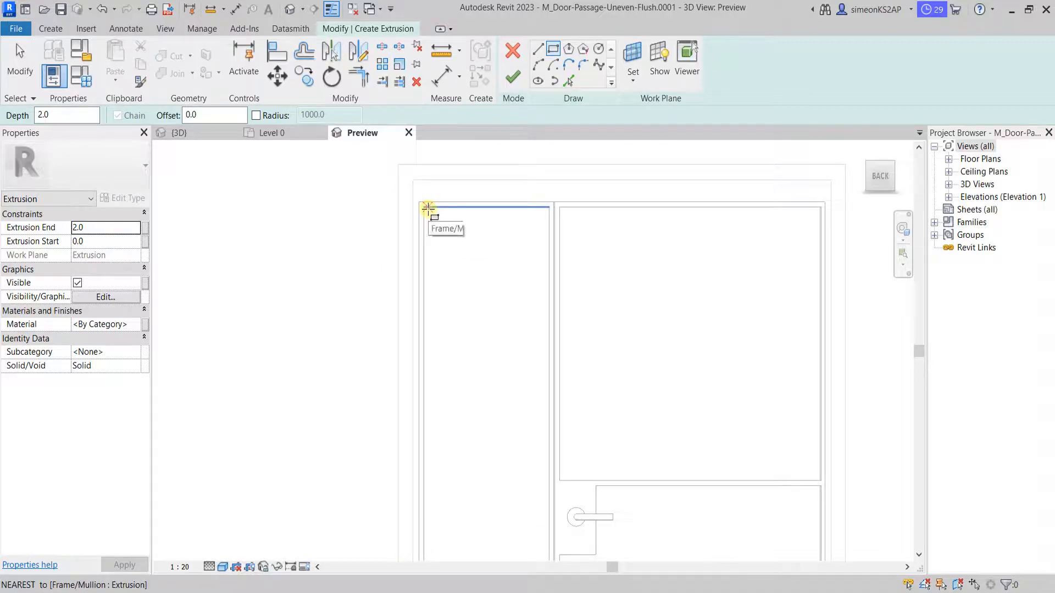
{"action": "left_click", "coordinate": [427, 208]}
{"action": "scroll", "coordinate": [521, 341], "scroll_direction": "down", "scroll_amount": 3}
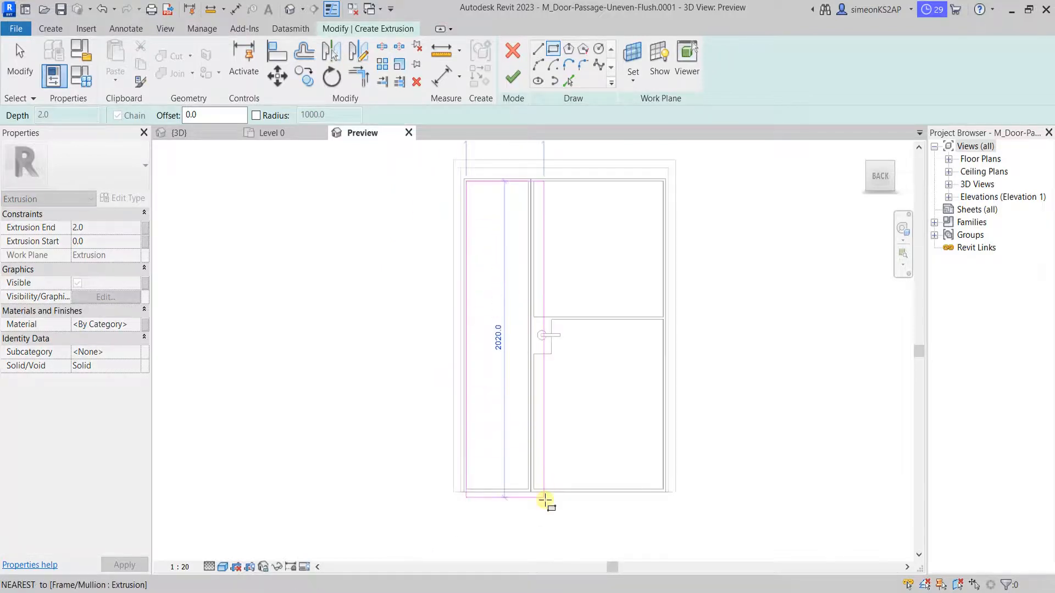
{"action": "scroll", "coordinate": [544, 501], "scroll_direction": "up", "scroll_amount": 2}
{"action": "left_click", "coordinate": [534, 492]}
{"action": "scroll", "coordinate": [531, 344], "scroll_direction": "down", "scroll_amount": 4}
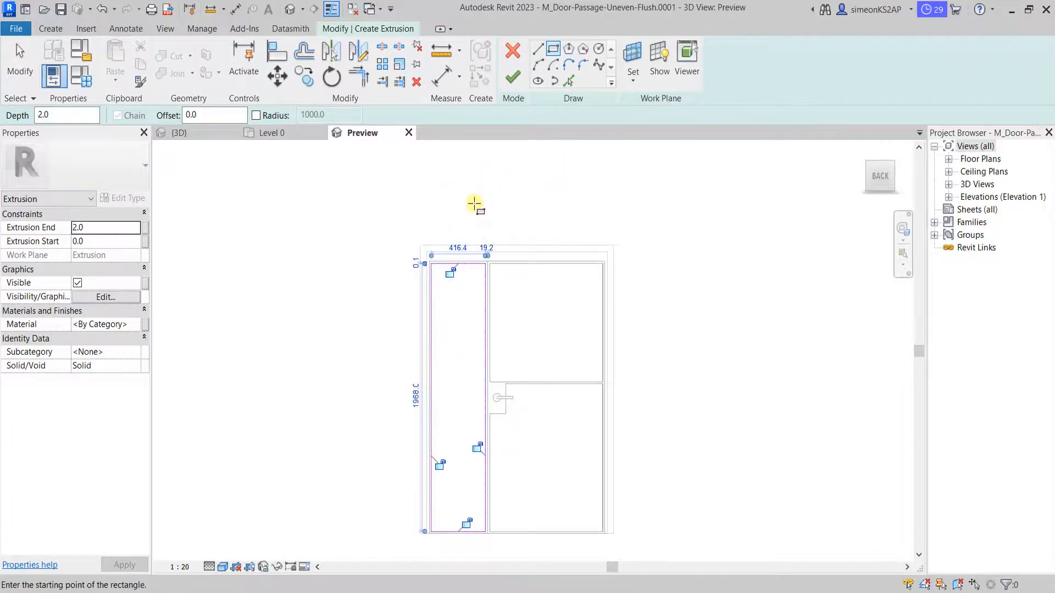
- Leave the rectangle tool and assign the Glass material to the narrow panel's pane extrusion
{"action": "right_click", "coordinate": [304, 231]}
{"action": "left_click", "coordinate": [330, 240]}
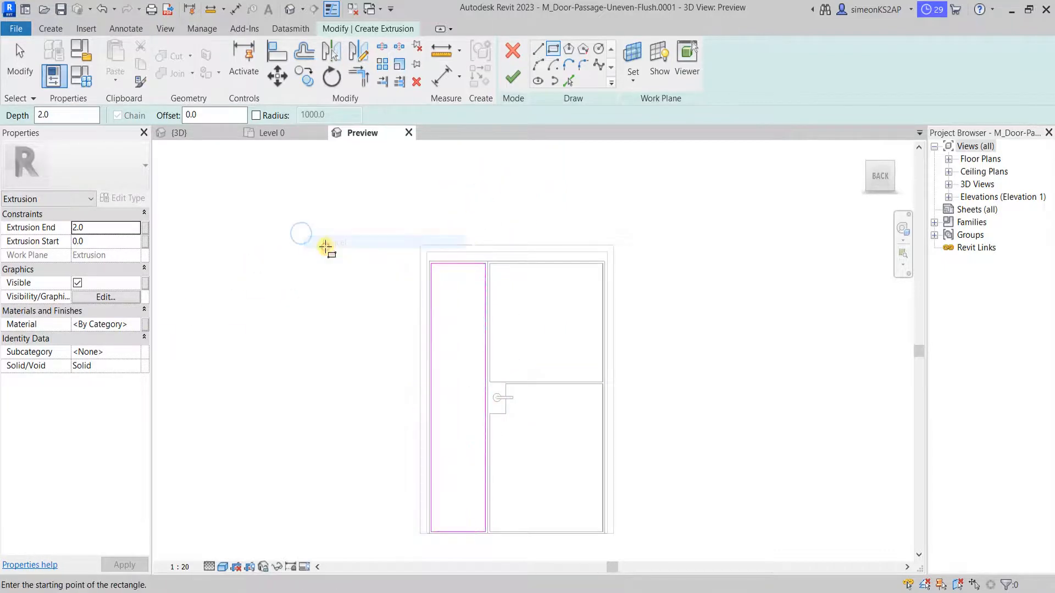
{"action": "right_click", "coordinate": [315, 243]}
{"action": "left_click", "coordinate": [338, 252]}
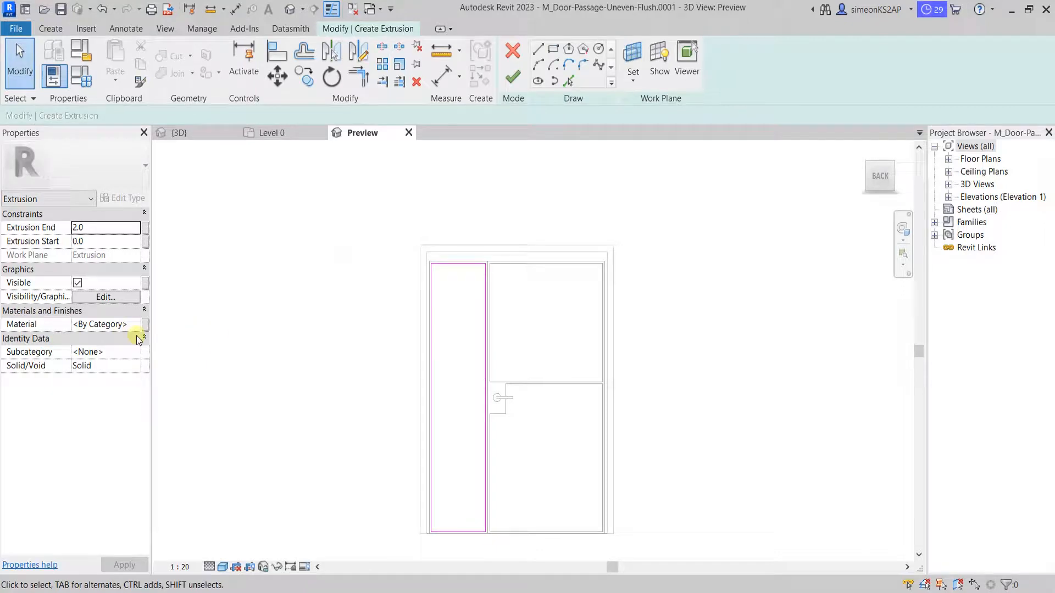
{"action": "left_click", "coordinate": [116, 323]}
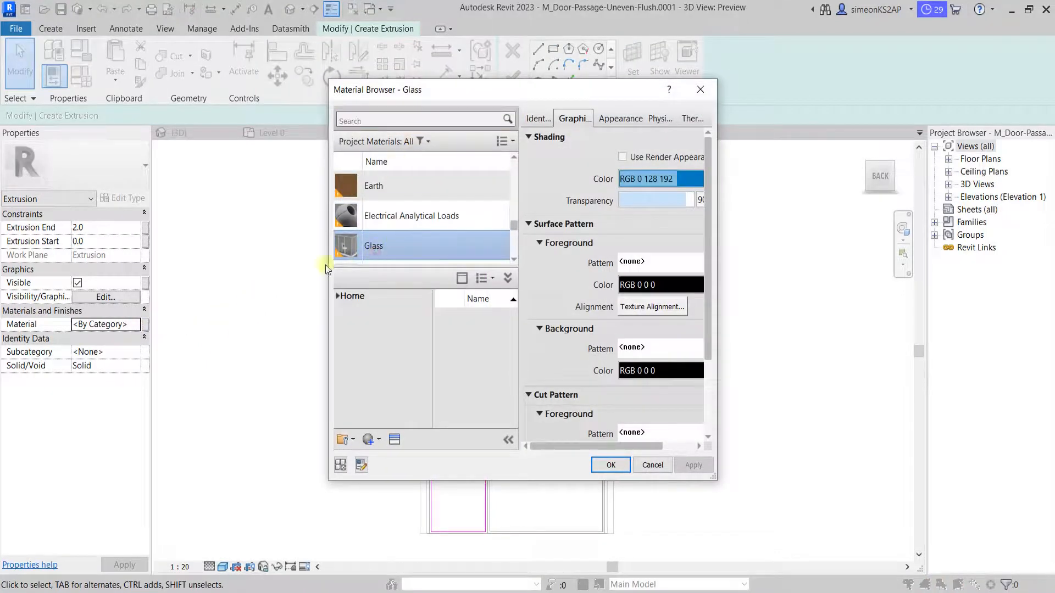
{"action": "left_click", "coordinate": [611, 464]}
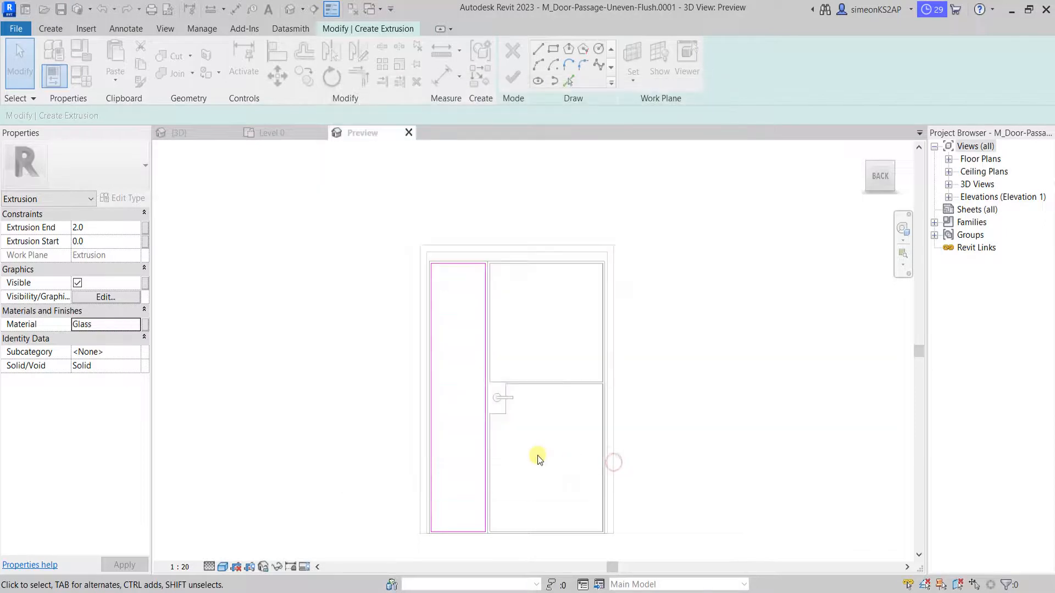
- Set the narrow pane's subcategory to Panel, apply it, and finish the extrusion
{"action": "left_click", "coordinate": [115, 366]}
{"action": "left_click", "coordinate": [134, 352]}
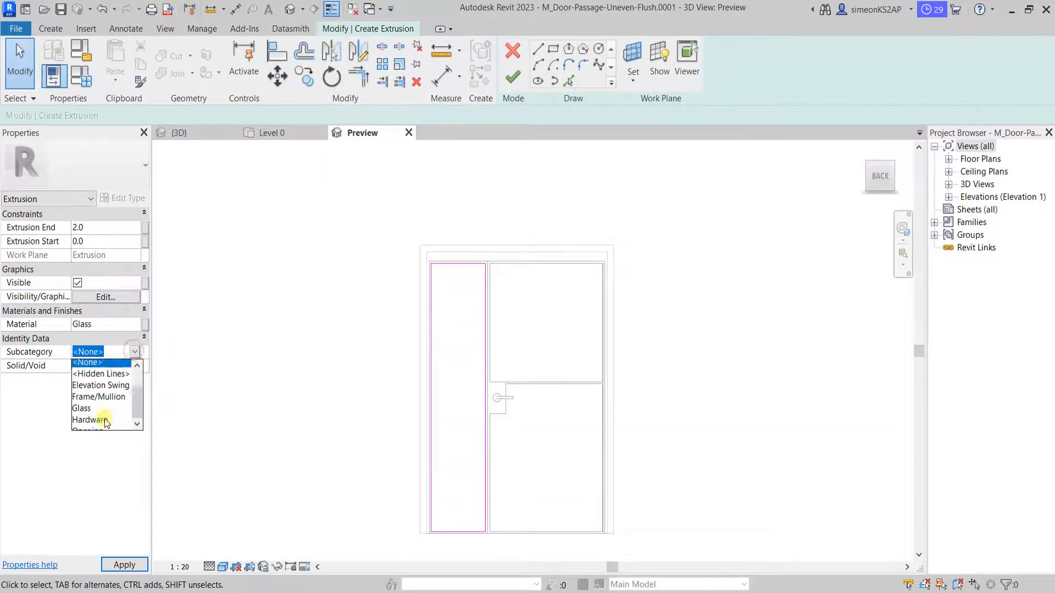
{"action": "left_click", "coordinate": [85, 410]}
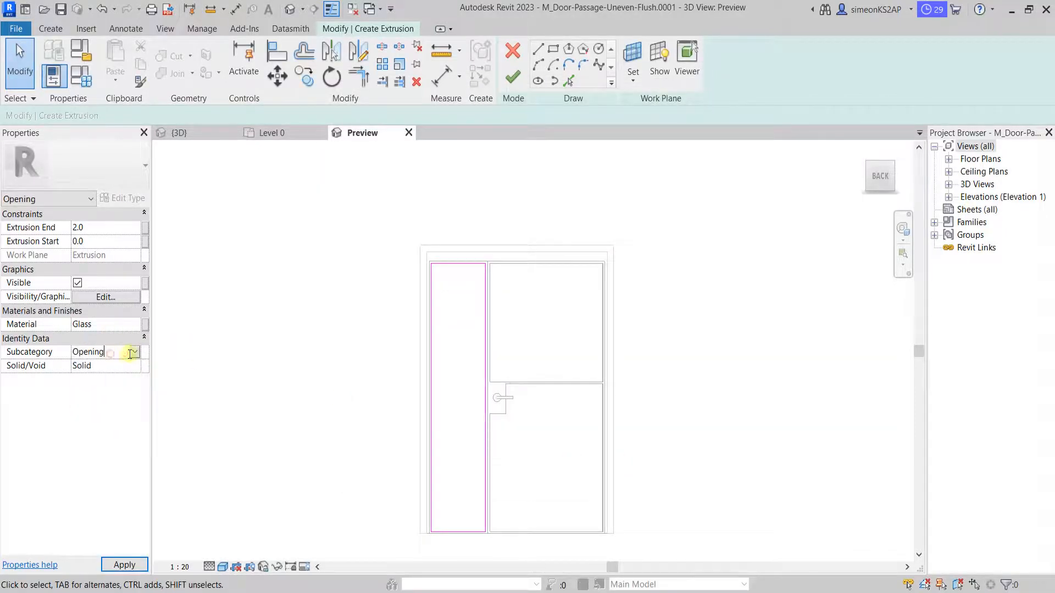
{"action": "left_click", "coordinate": [134, 352]}
{"action": "scroll", "coordinate": [87, 404], "scroll_direction": "down", "scroll_amount": 1}
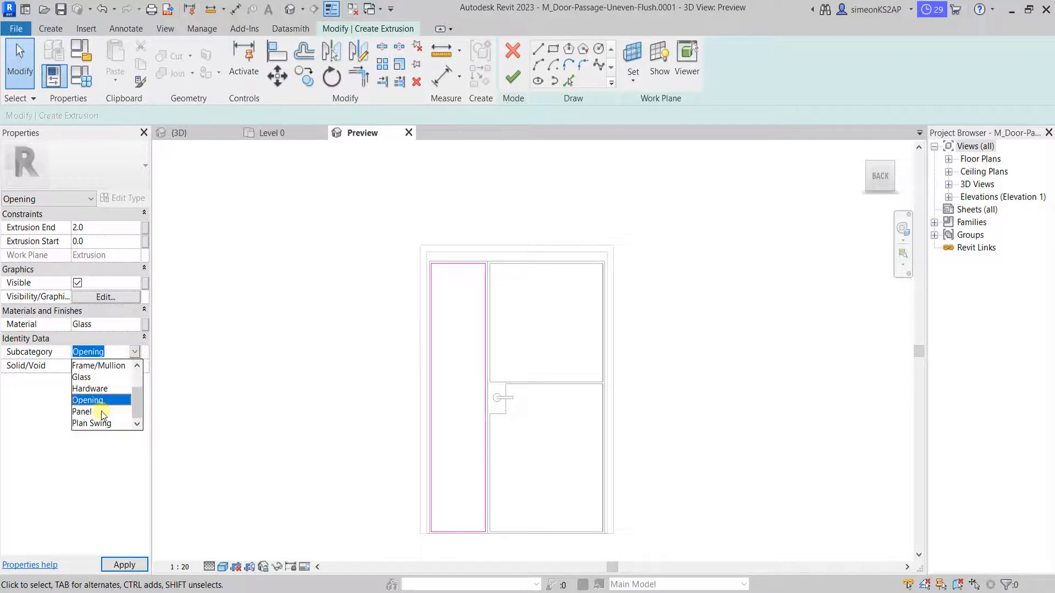
{"action": "left_click", "coordinate": [87, 414]}
{"action": "left_click", "coordinate": [124, 564]}
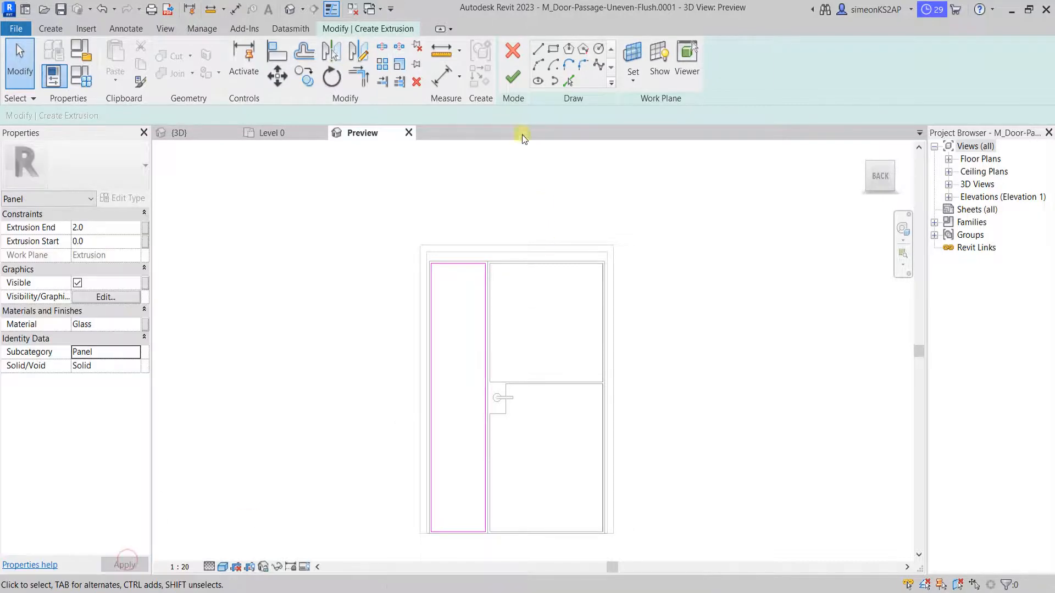
{"action": "left_click", "coordinate": [513, 78]}
{"action": "left_click", "coordinate": [703, 238]}
{"action": "scroll", "coordinate": [490, 295], "scroll_direction": "down", "scroll_amount": 2}
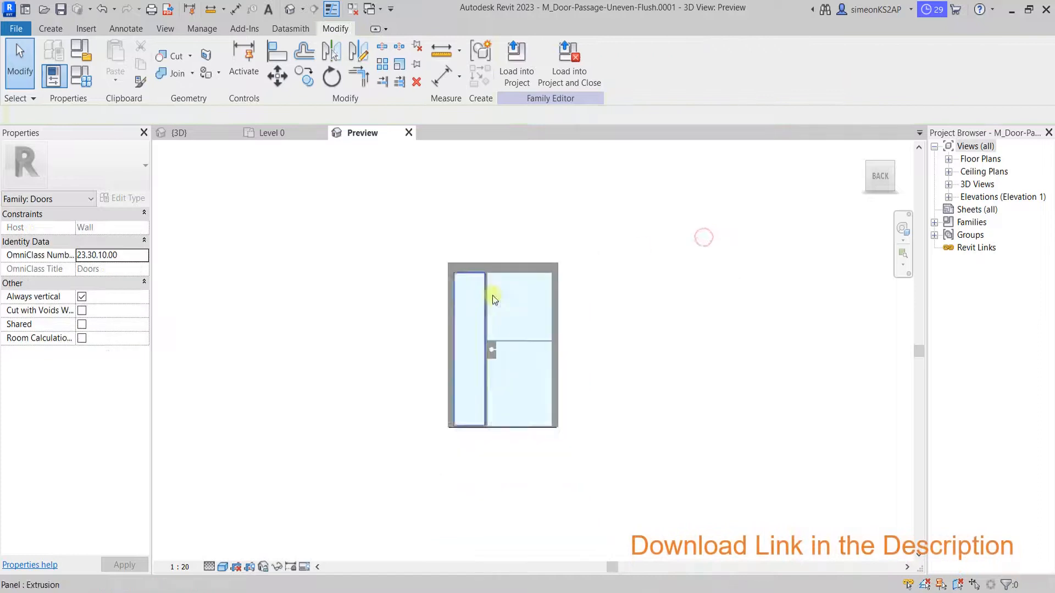
{"action": "middle_click_drag", "start_coordinate": [511, 331], "coordinate": [549, 288]}
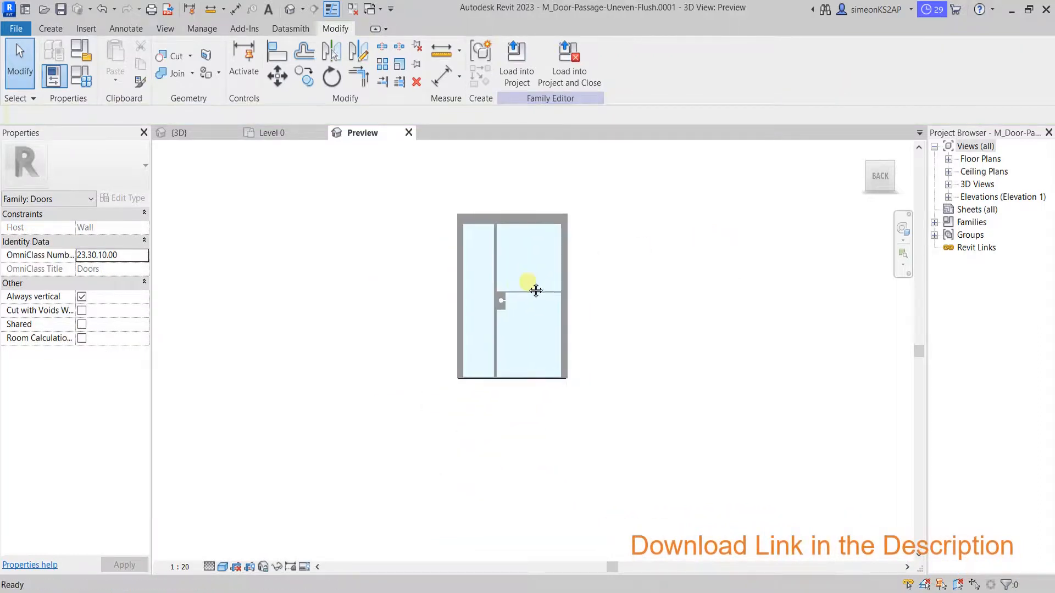
- Save the door family to M_Door-Passage-Uneven-Flush.rfa instead of the backup file, replacing the existing file
{"action": "left_click", "coordinate": [15, 30]}
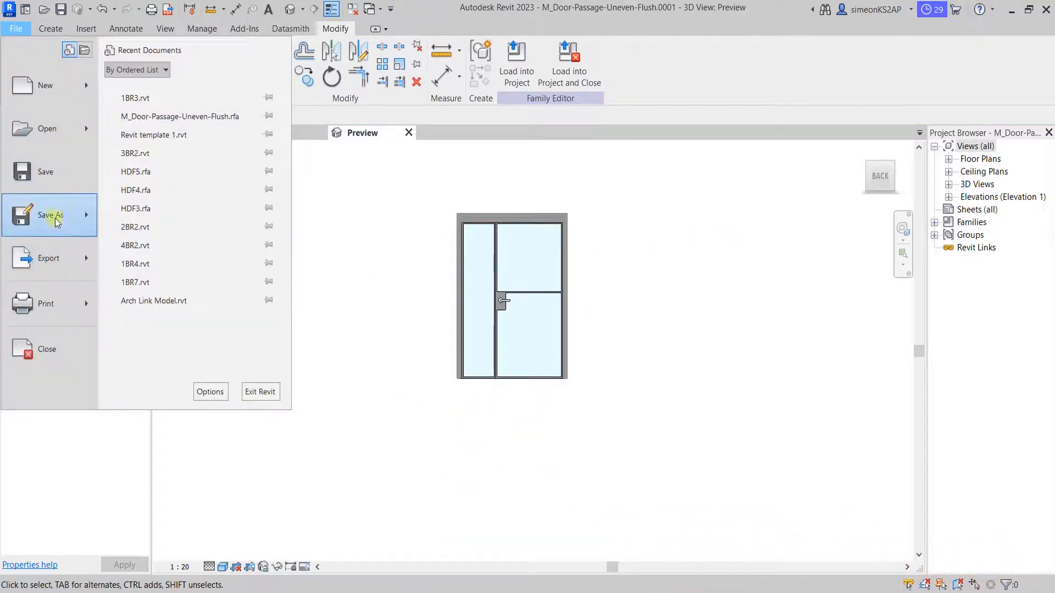
{"action": "left_click", "coordinate": [44, 174]}
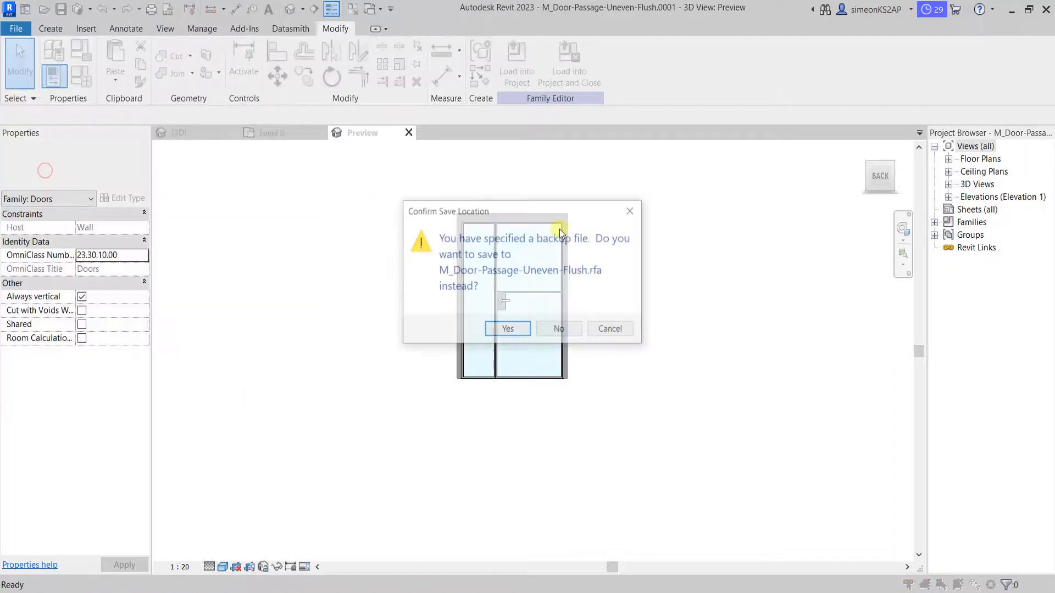
{"action": "left_click", "coordinate": [506, 331]}
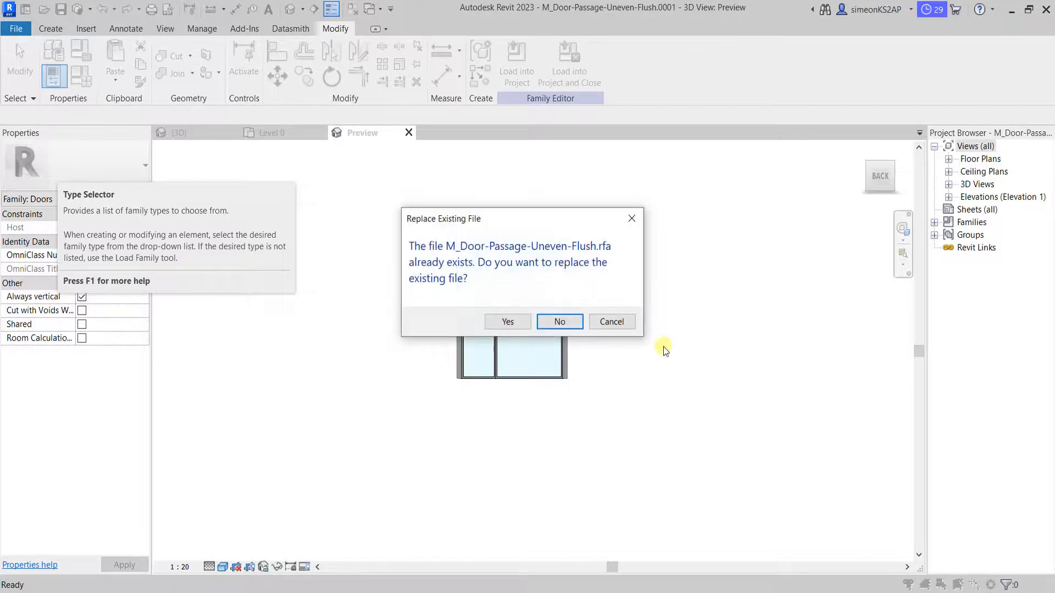
{"action": "left_click", "coordinate": [498, 324]}
{"action": "scroll", "coordinate": [486, 239], "scroll_direction": "up", "scroll_amount": 4}
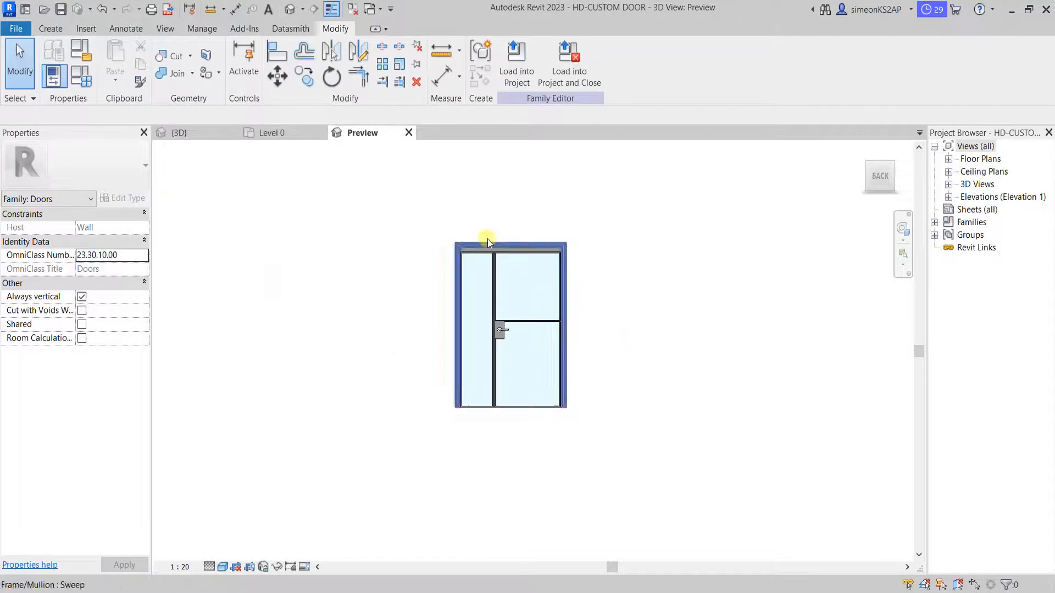
{"action": "middle_click_drag", "start_coordinate": [565, 234], "coordinate": [545, 234]}
- Save the family under the name HD-CUSTOM DOOR.rfa in the Commercial folder
{"action": "left_click", "coordinate": [16, 29]}
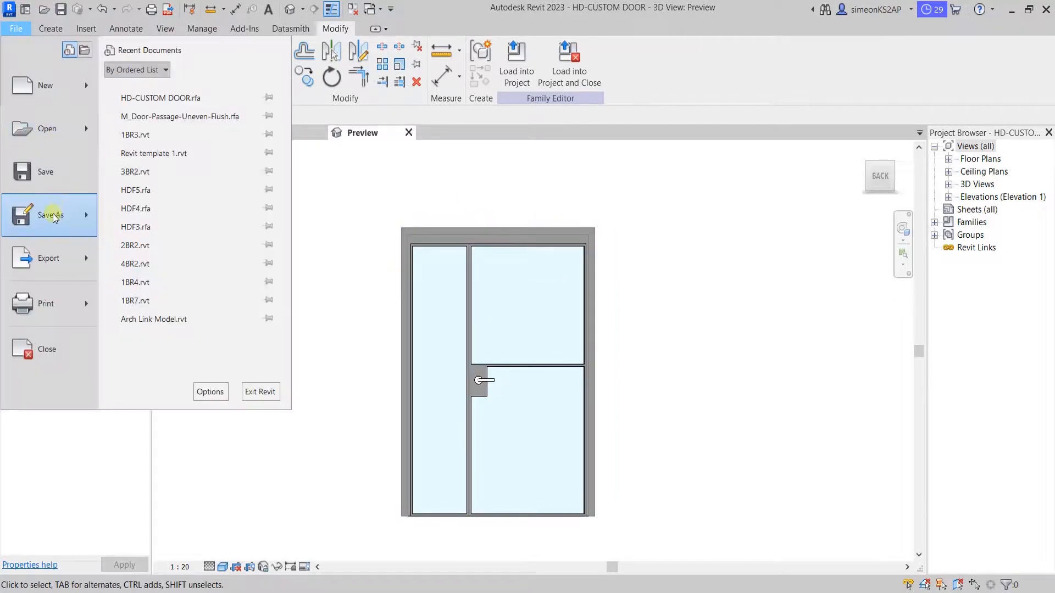
{"action": "mouse_move", "coordinate": [52, 213]}
{"action": "left_click", "coordinate": [114, 210]}
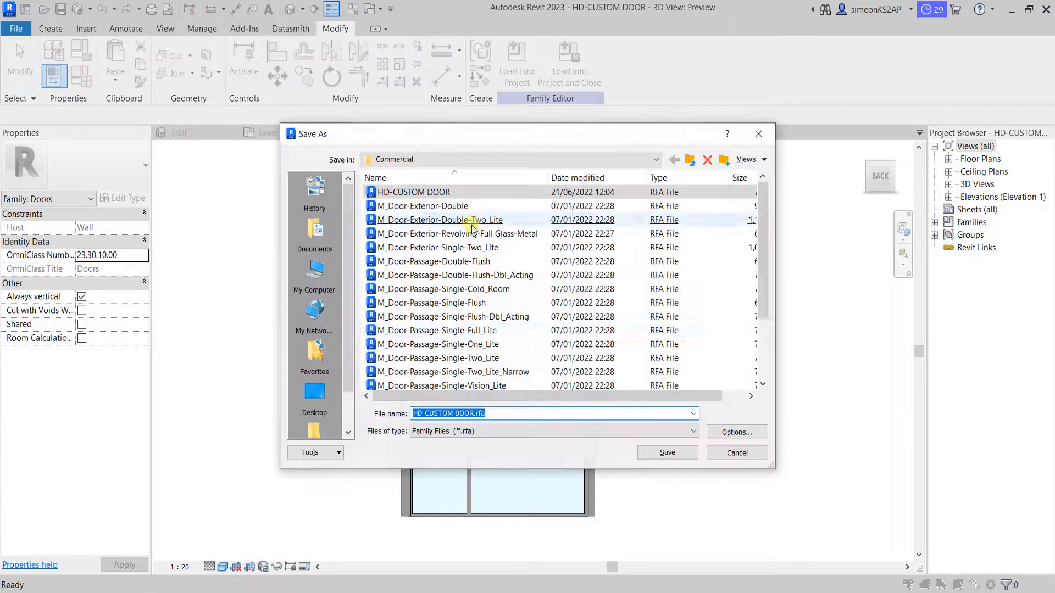
{"action": "left_click", "coordinate": [513, 413]}
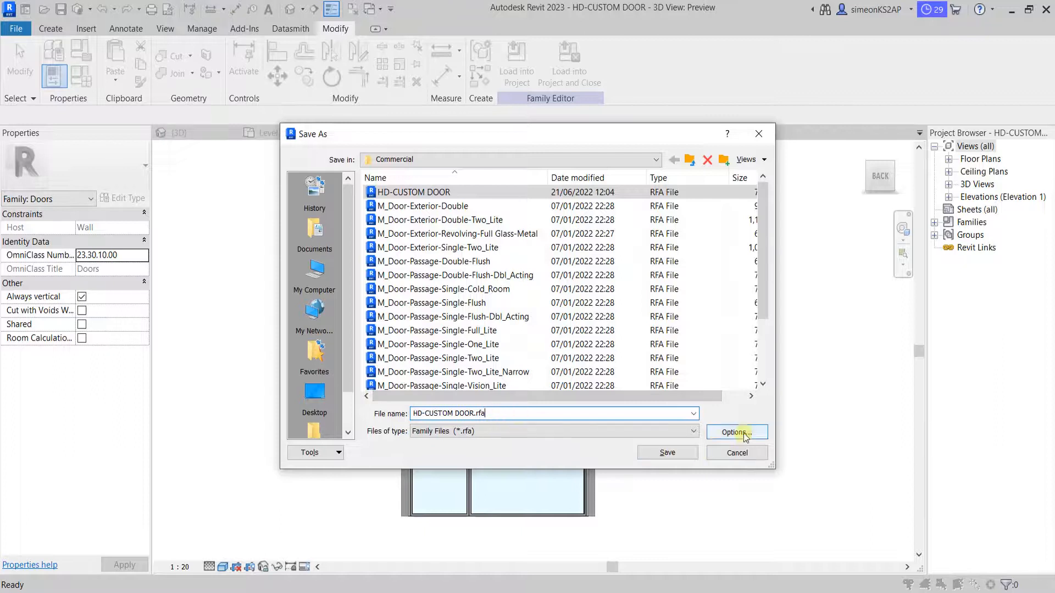
{"action": "left_click", "coordinate": [668, 452]}
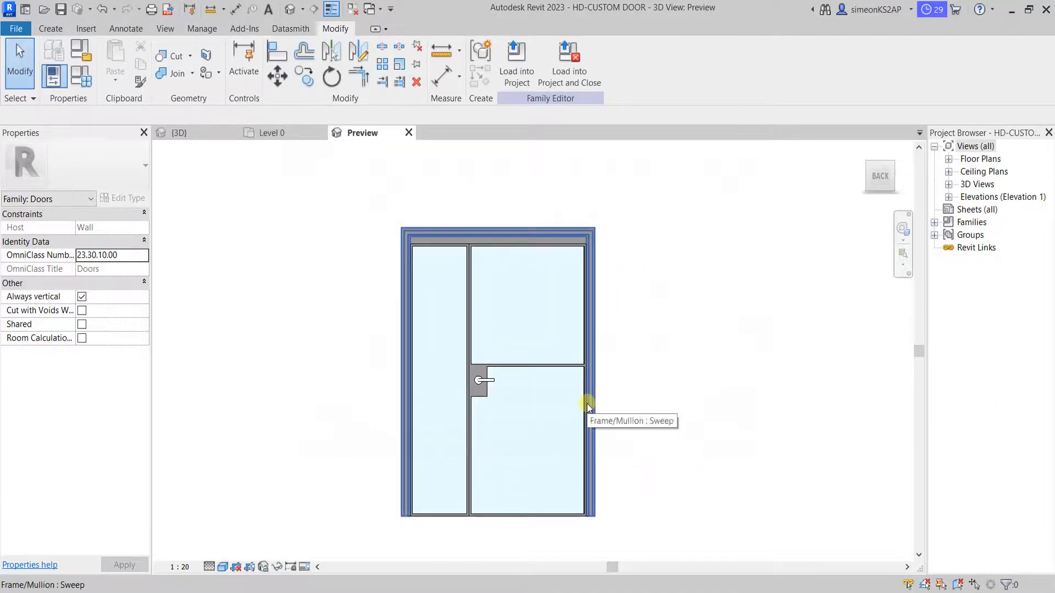
{"action": "middle_click_drag", "start_coordinate": [519, 341], "coordinate": [534, 288]}
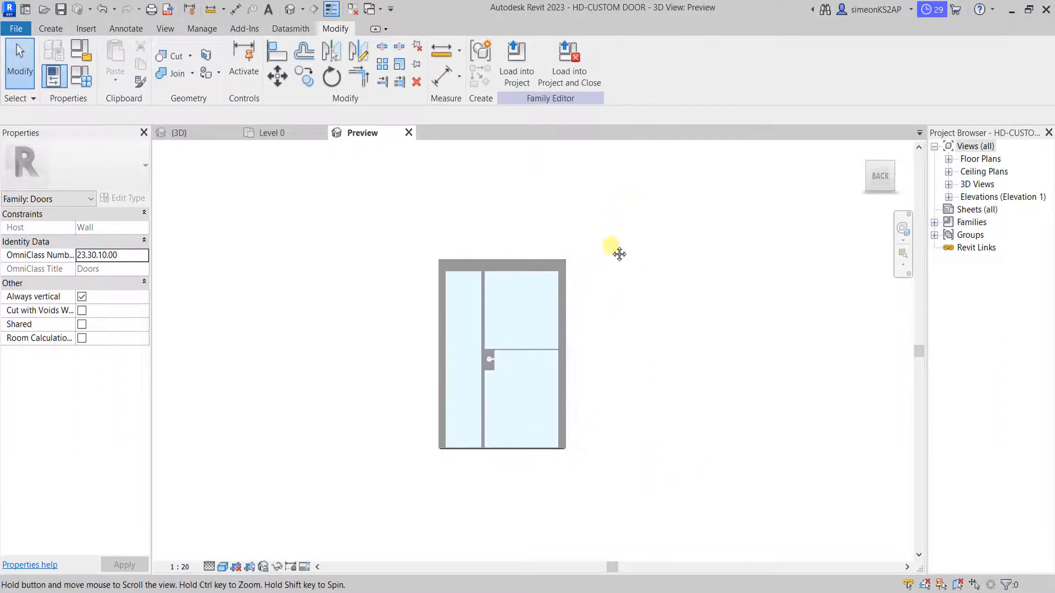
- Load the door family into the 1BR3 project and choose the HD-CUSTOM DOOR 1350 x 2000mm type for placement
{"action": "left_click", "coordinate": [516, 60]}
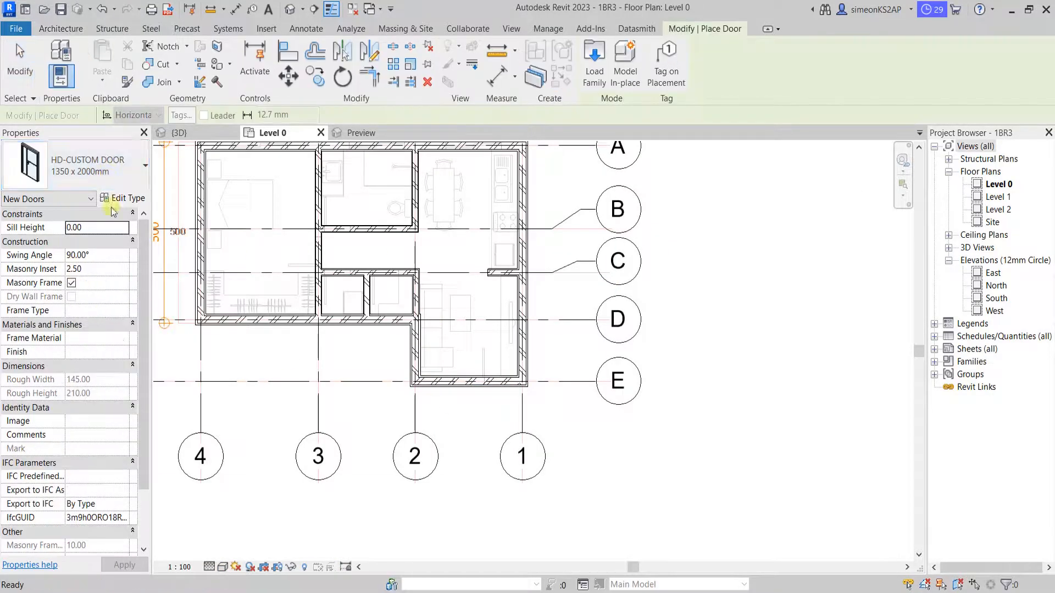
{"action": "left_click", "coordinate": [95, 174]}
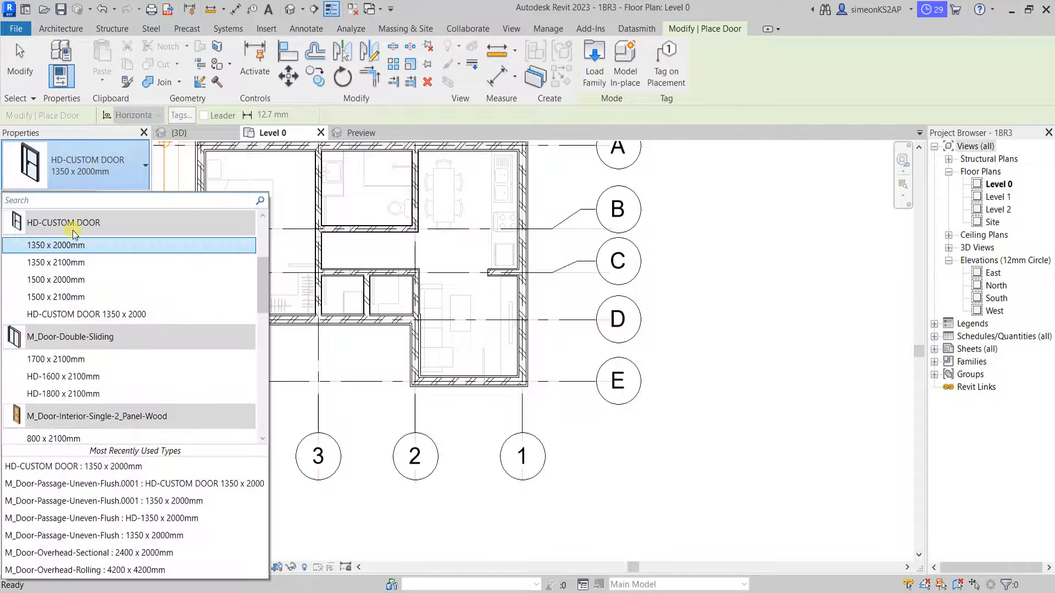
{"action": "mouse_move", "coordinate": [58, 227]}
{"action": "mouse_move", "coordinate": [54, 297]}
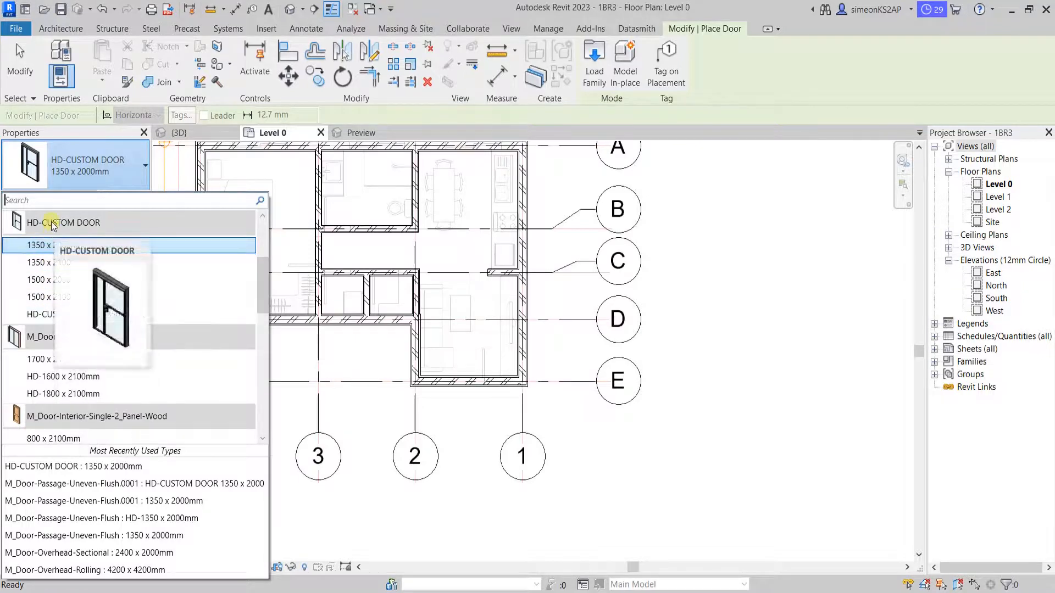
{"action": "left_click", "coordinate": [74, 245]}
- Place the custom door in the wall on grid E between grids 2 and 1, and end door placement
{"action": "scroll", "coordinate": [418, 350], "scroll_direction": "up", "scroll_amount": 2}
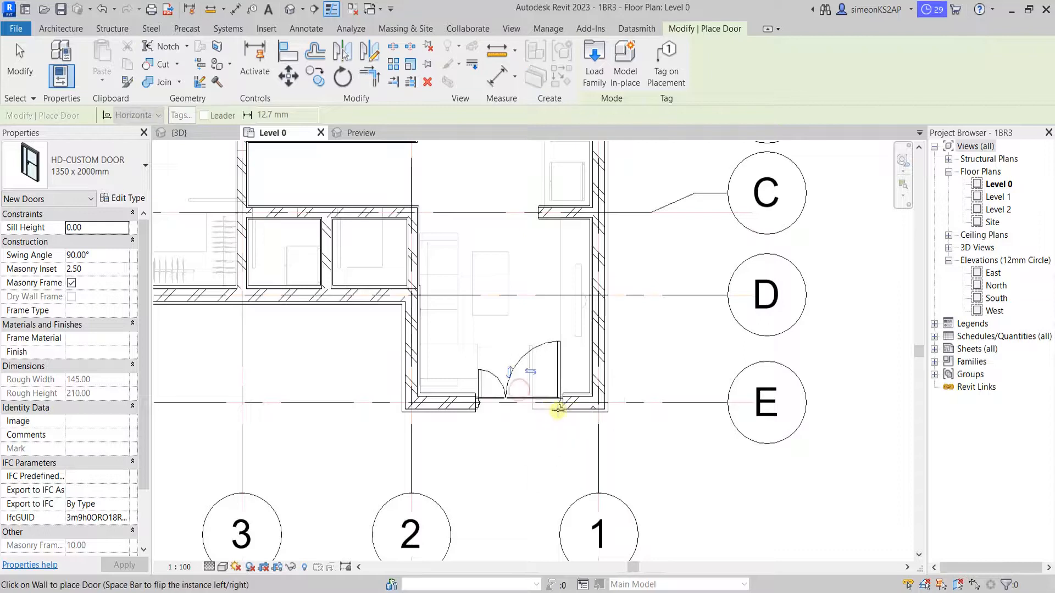
{"action": "scroll", "coordinate": [549, 413], "scroll_direction": "down", "scroll_amount": 2}
{"action": "left_click", "coordinate": [791, 289]}
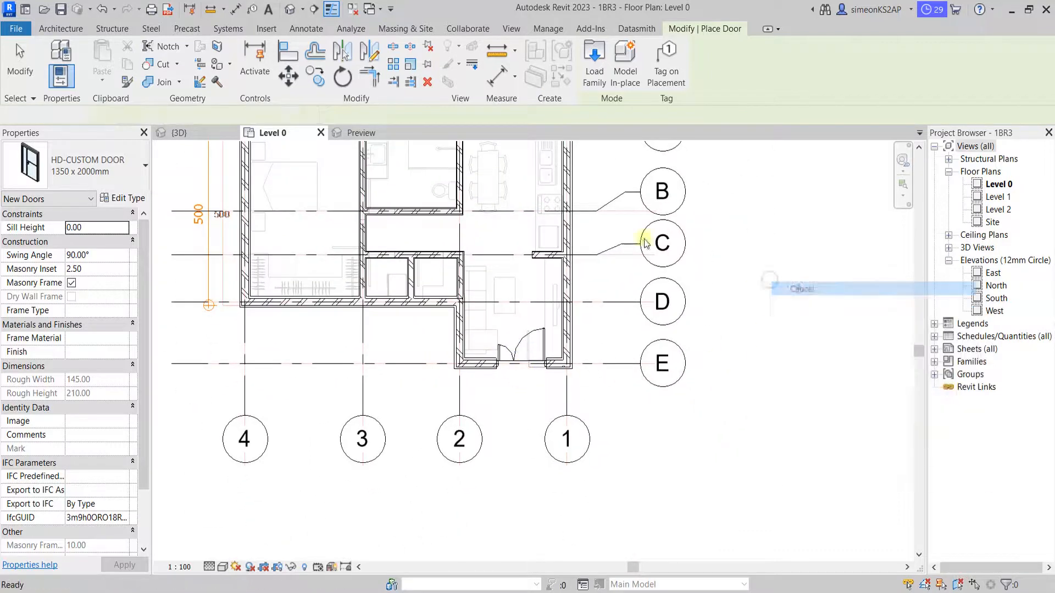
- Examine the placed door's frame, glass panes and handle in the 3D view
{"action": "left_click", "coordinate": [216, 136]}
{"action": "scroll", "coordinate": [612, 423], "scroll_direction": "up", "scroll_amount": 5}
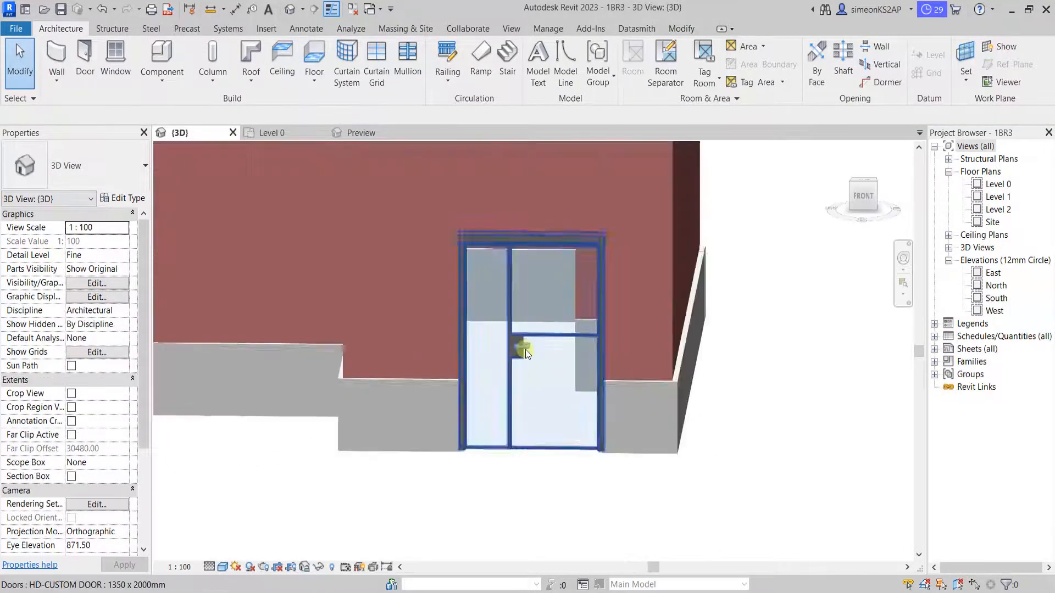
{"action": "scroll", "coordinate": [502, 337], "scroll_direction": "up", "scroll_amount": 3}
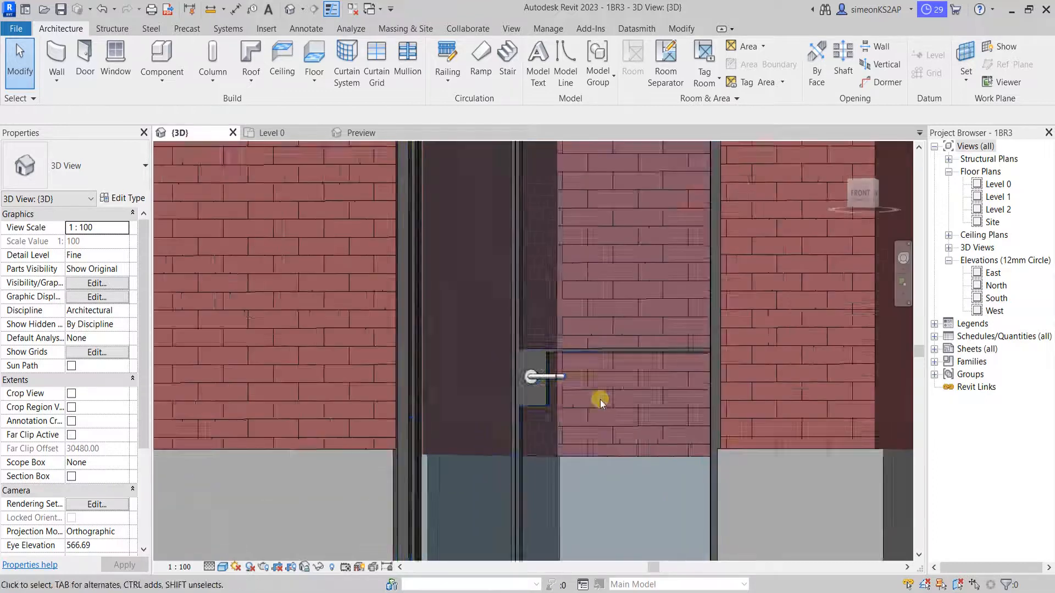
{"action": "scroll", "coordinate": [600, 400], "scroll_direction": "down", "scroll_amount": 1}
{"action": "middle_click_drag", "start_coordinate": [529, 379], "coordinate": [564, 398], "text": "shift"}
{"action": "scroll", "coordinate": [647, 487], "scroll_direction": "up", "scroll_amount": 3}
{"action": "scroll", "coordinate": [646, 467], "scroll_direction": "down", "scroll_amount": 3}
{"action": "scroll", "coordinate": [532, 405], "scroll_direction": "up", "scroll_amount": 2}
{"action": "scroll", "coordinate": [530, 407], "scroll_direction": "down", "scroll_amount": 2}
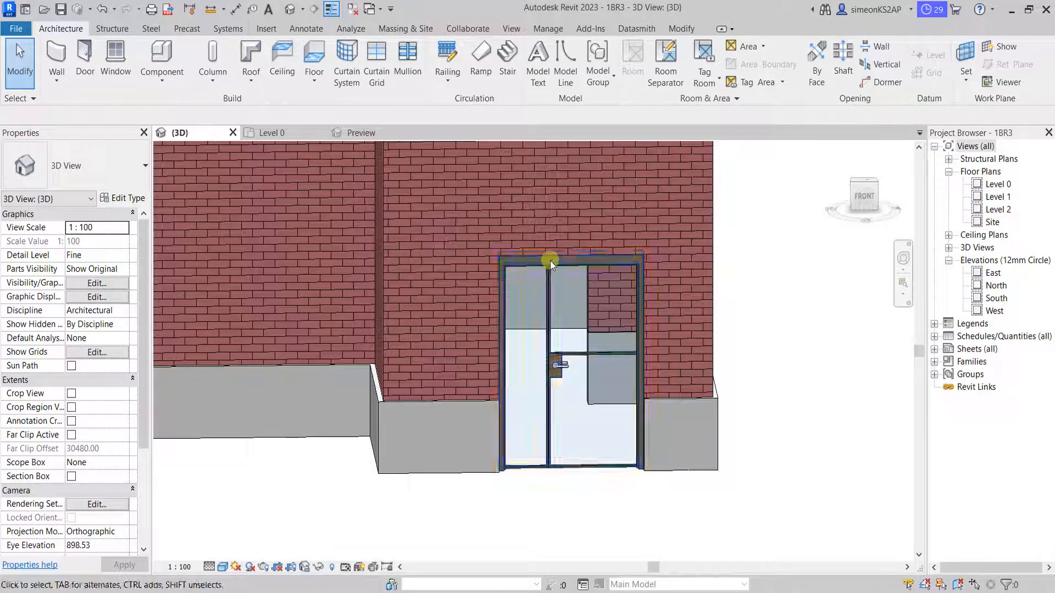
- Change the placed door's type to M_Door-Passage-Uneven-Flush.0001, 1350 x 2000mm, and deselect it
{"action": "left_click", "coordinate": [549, 285]}
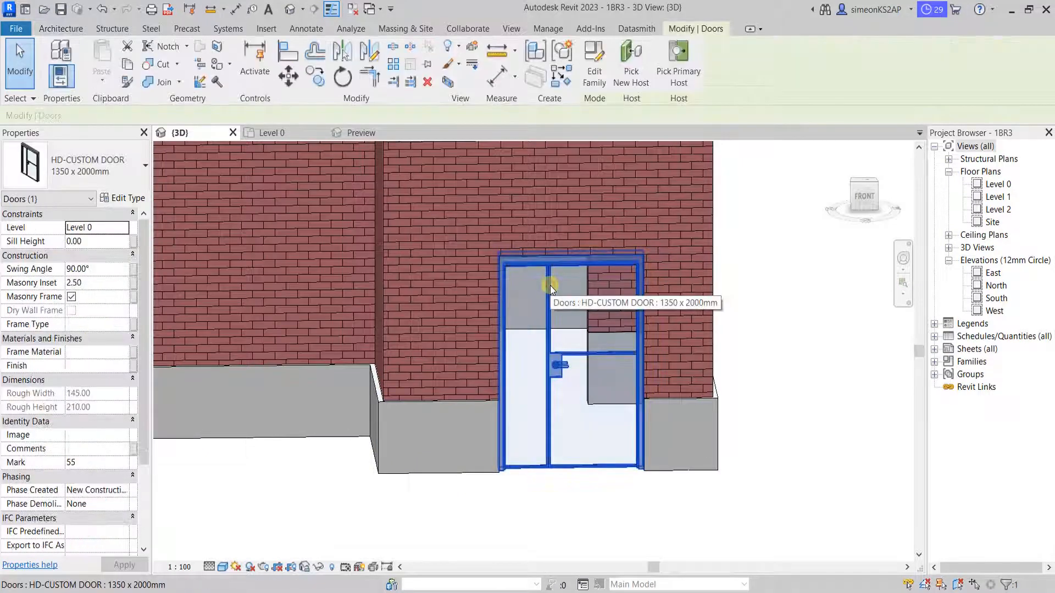
{"action": "left_click", "coordinate": [11, 162]}
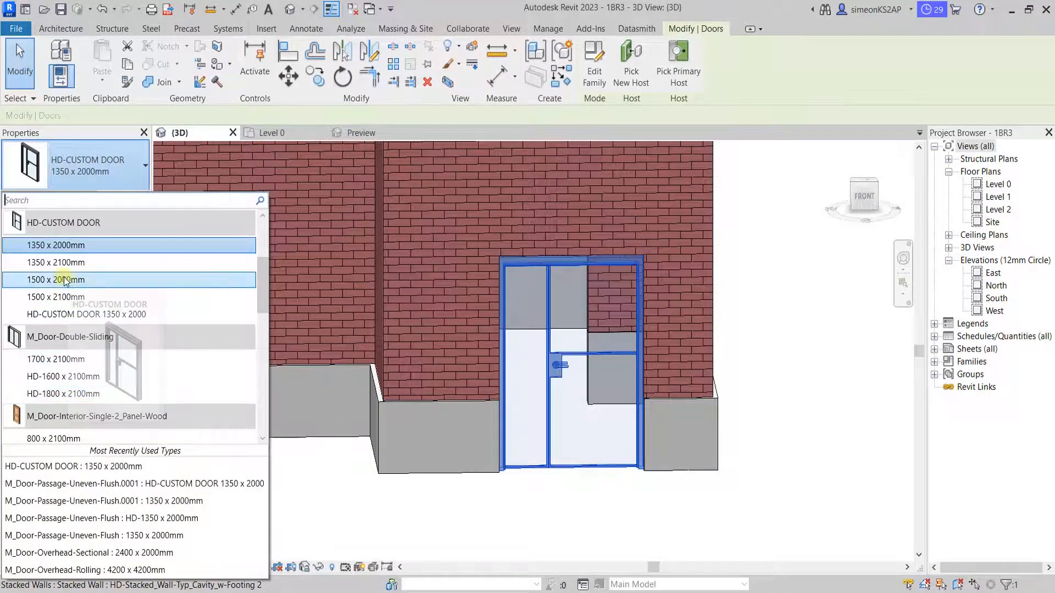
{"action": "scroll", "coordinate": [85, 307], "scroll_direction": "up", "scroll_amount": 3}
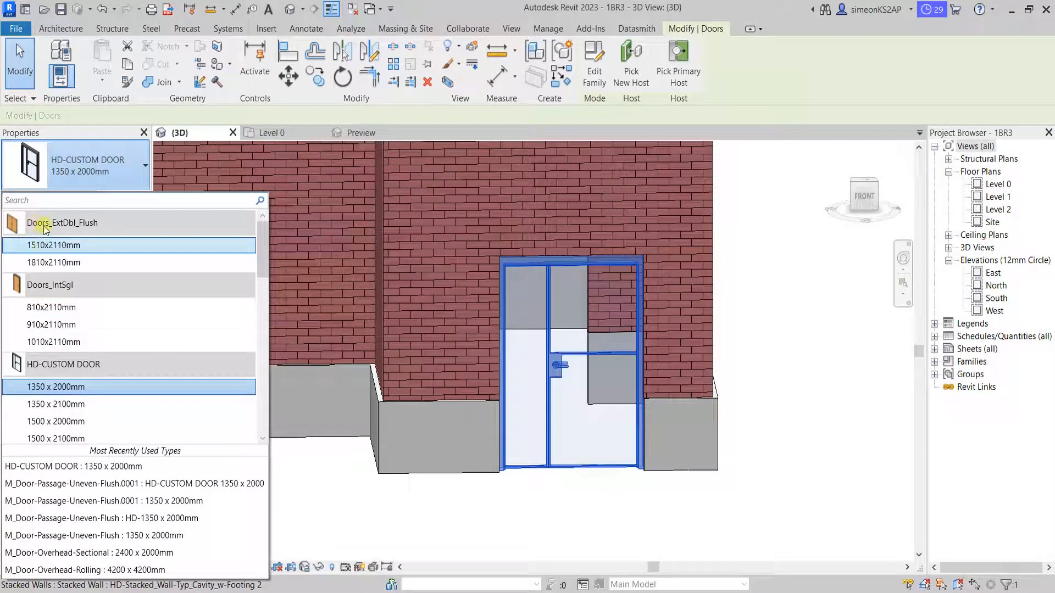
{"action": "scroll", "coordinate": [80, 368], "scroll_direction": "down", "scroll_amount": 1}
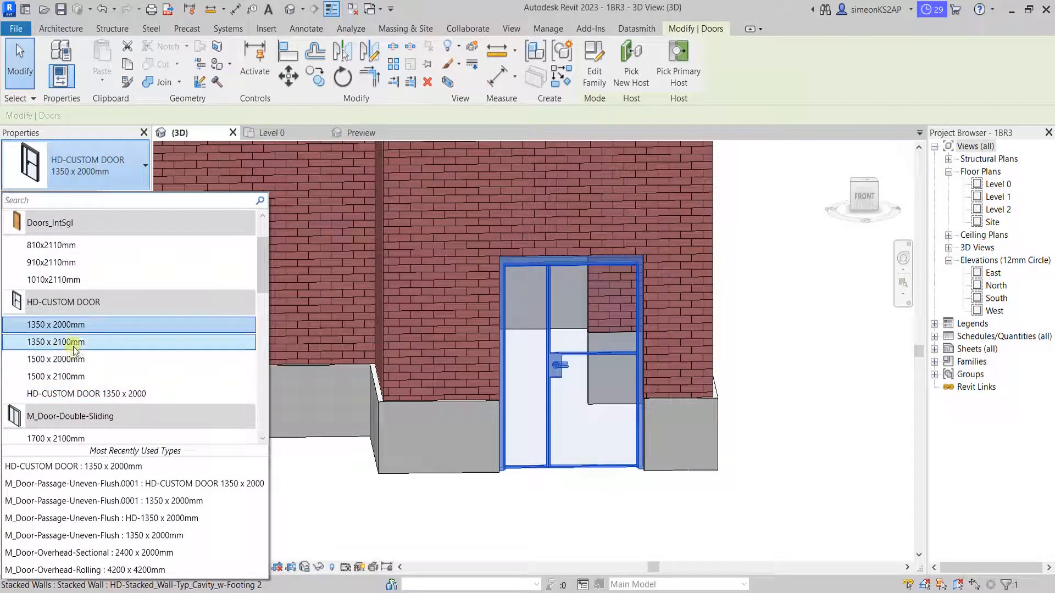
{"action": "scroll", "coordinate": [75, 335], "scroll_direction": "down", "scroll_amount": 1}
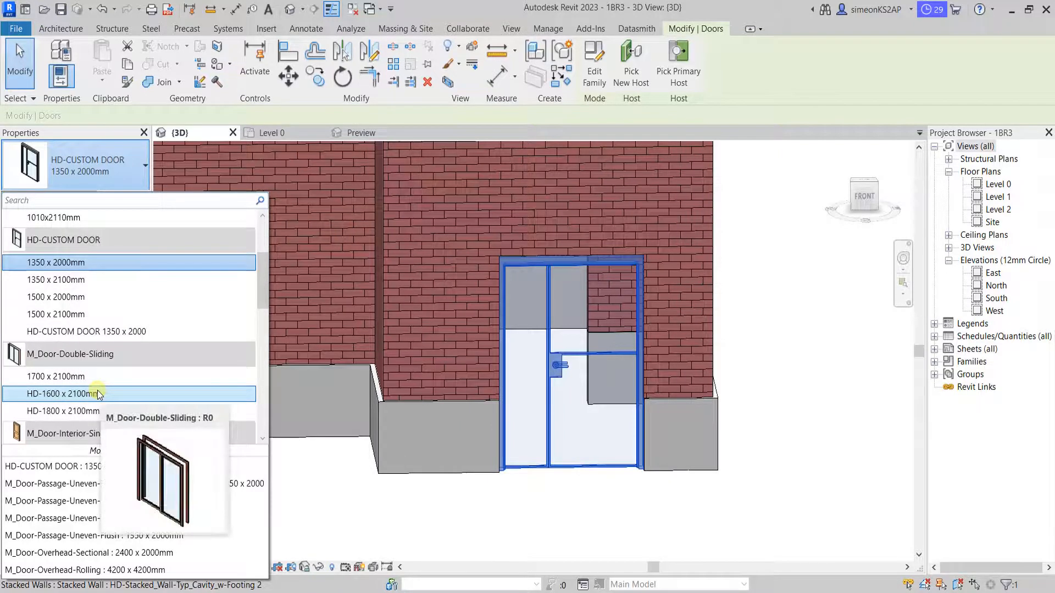
{"action": "scroll", "coordinate": [107, 390], "scroll_direction": "down", "scroll_amount": 5}
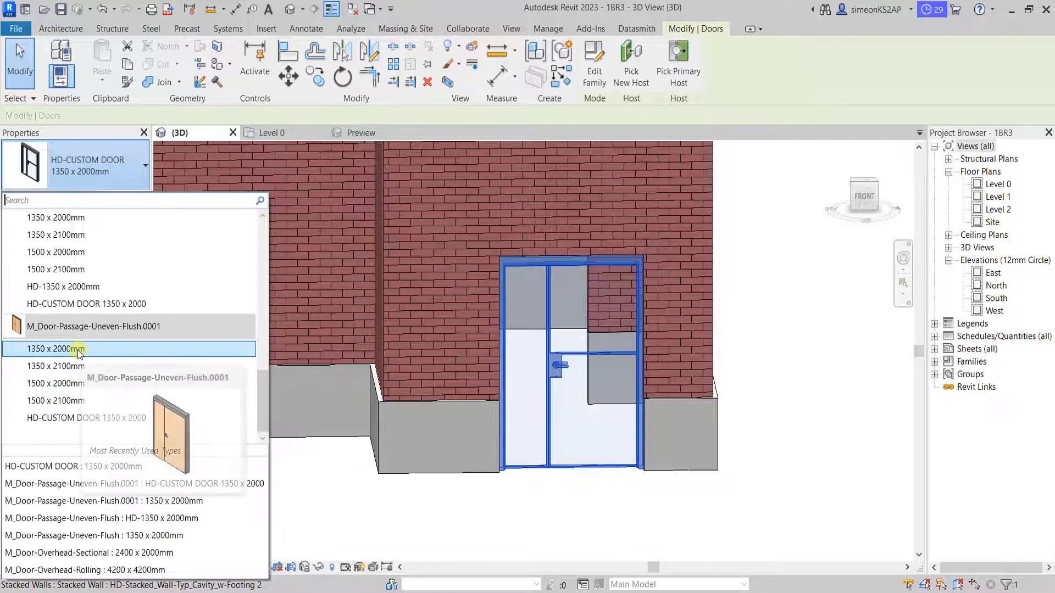
{"action": "left_click", "coordinate": [80, 350]}
{"action": "left_click", "coordinate": [607, 495]}
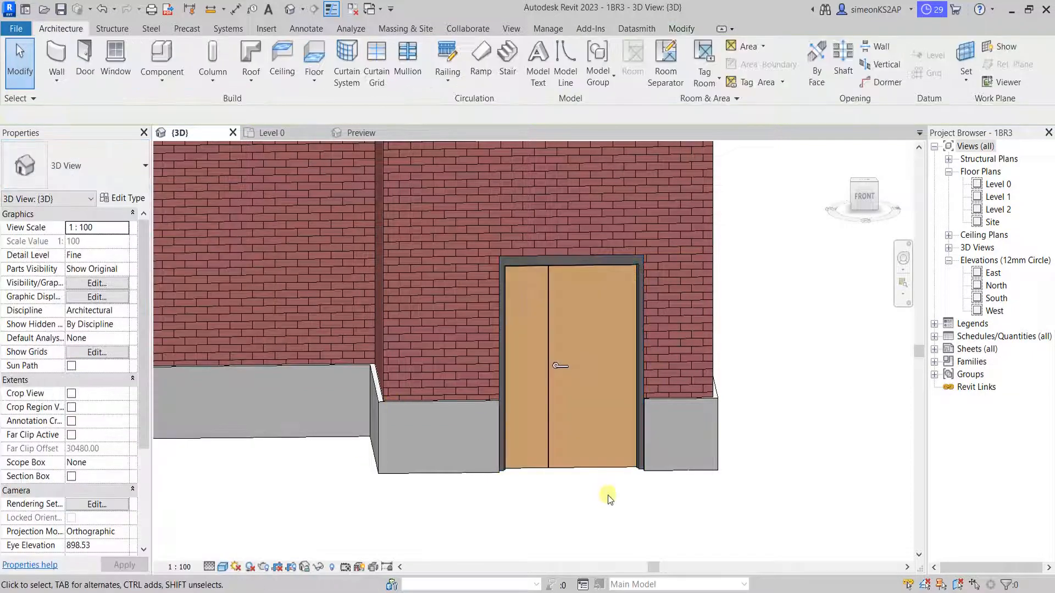
- Change the entrance door's type to M_Door-Passage-Uneven-Flush, 1350 x 2000mm, and deselect it
{"action": "left_click", "coordinate": [555, 369]}
{"action": "left_click", "coordinate": [93, 165]}
{"action": "scroll", "coordinate": [110, 264], "scroll_direction": "up", "scroll_amount": 3}
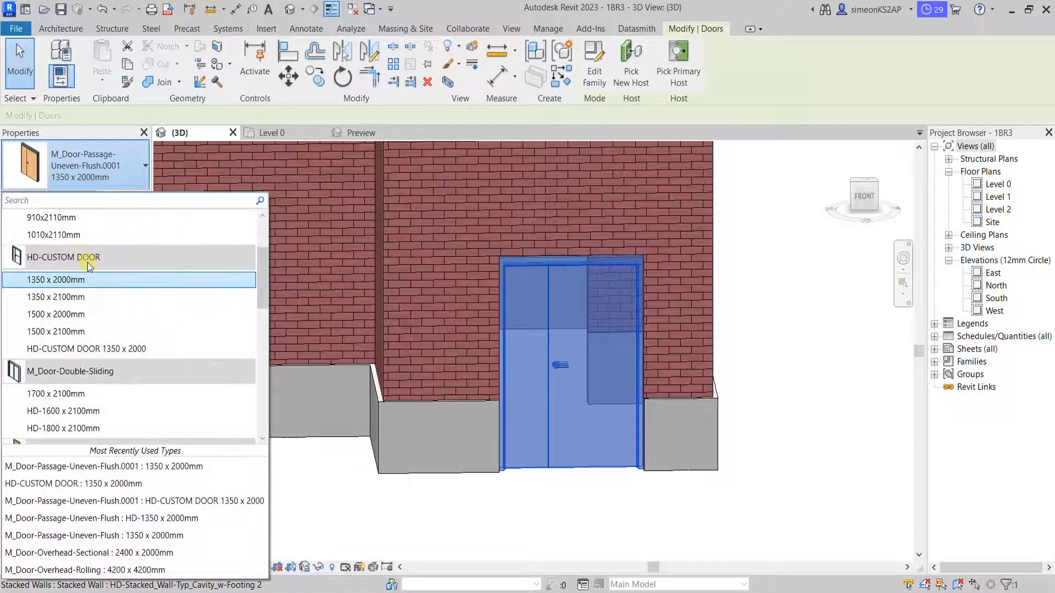
{"action": "scroll", "coordinate": [126, 330], "scroll_direction": "down", "scroll_amount": 3}
{"action": "scroll", "coordinate": [124, 327], "scroll_direction": "up", "scroll_amount": 3}
{"action": "scroll", "coordinate": [123, 308], "scroll_direction": "down", "scroll_amount": 5}
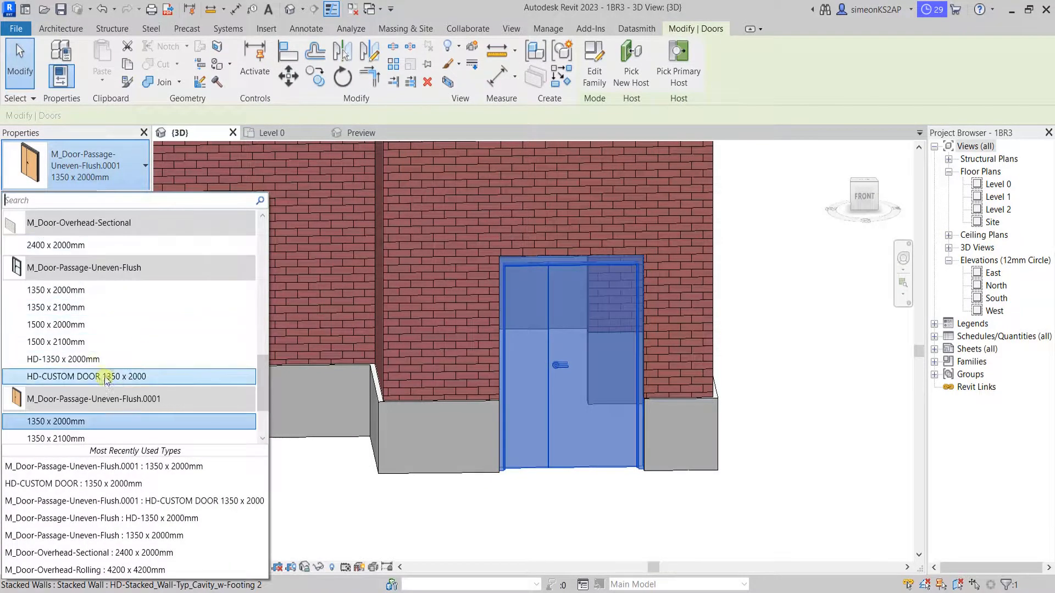
{"action": "scroll", "coordinate": [95, 324], "scroll_direction": "up", "scroll_amount": 5}
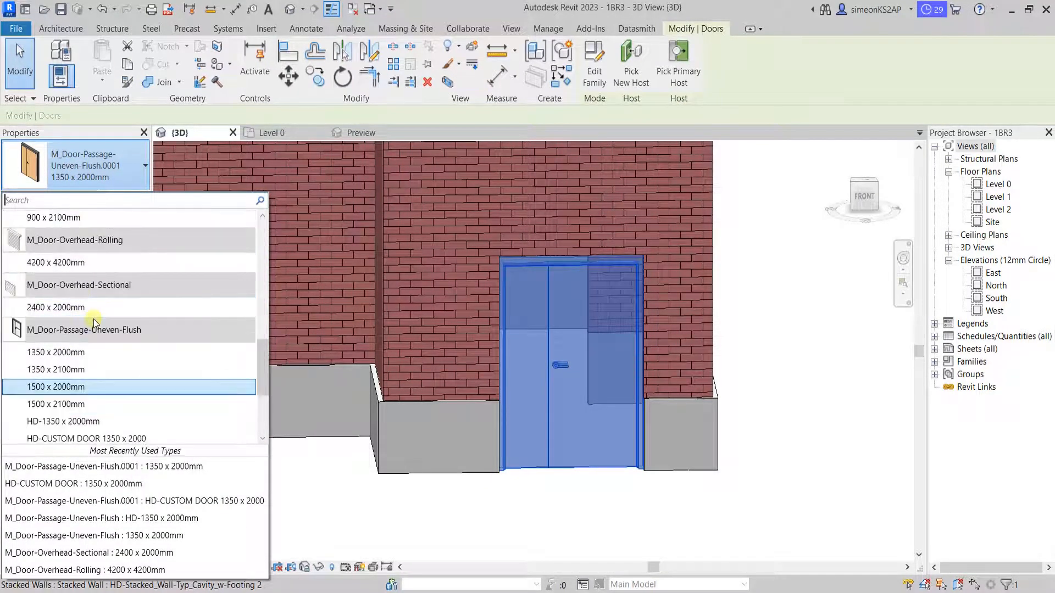
{"action": "scroll", "coordinate": [95, 324], "scroll_direction": "down", "scroll_amount": 4}
{"action": "scroll", "coordinate": [94, 324], "scroll_direction": "up", "scroll_amount": 1}
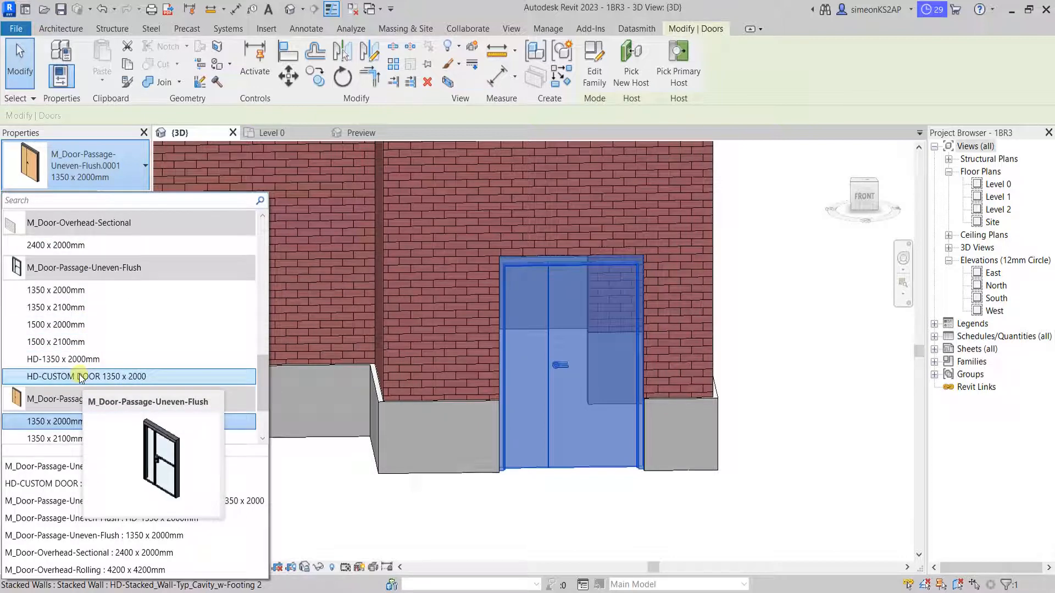
{"action": "left_click", "coordinate": [55, 290]}
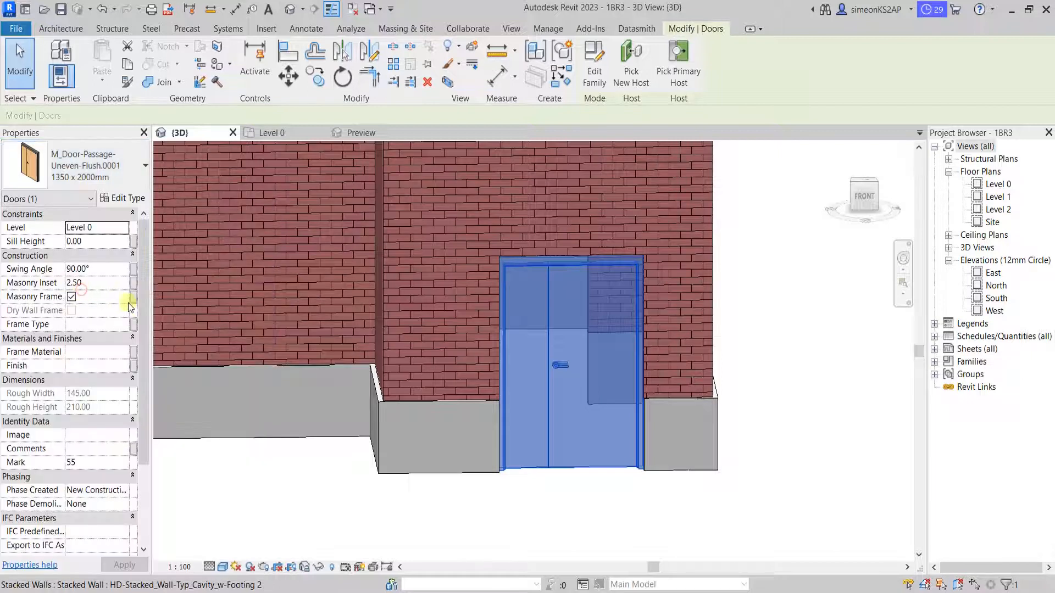
{"action": "left_click", "coordinate": [614, 520]}
- Inspect the entrance door in its brick wall from several angles and select it
{"action": "middle_click_drag", "start_coordinate": [544, 424], "coordinate": [612, 462], "text": "shift"}
{"action": "left_click", "coordinate": [605, 508]}
{"action": "left_click", "coordinate": [603, 498]}
{"action": "scroll", "coordinate": [603, 498], "scroll_direction": "down", "scroll_amount": 1}
{"action": "middle_click_drag", "start_coordinate": [602, 497], "coordinate": [727, 500], "text": "shift"}
{"action": "middle_click_drag", "start_coordinate": [705, 507], "coordinate": [726, 514], "text": "shift"}
{"action": "left_click", "coordinate": [577, 394]}
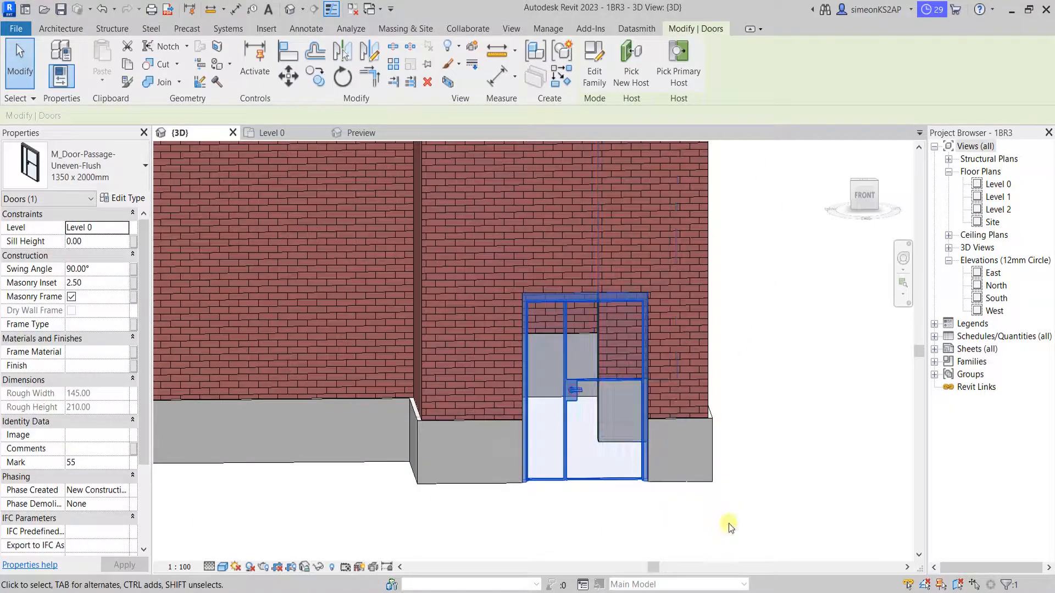